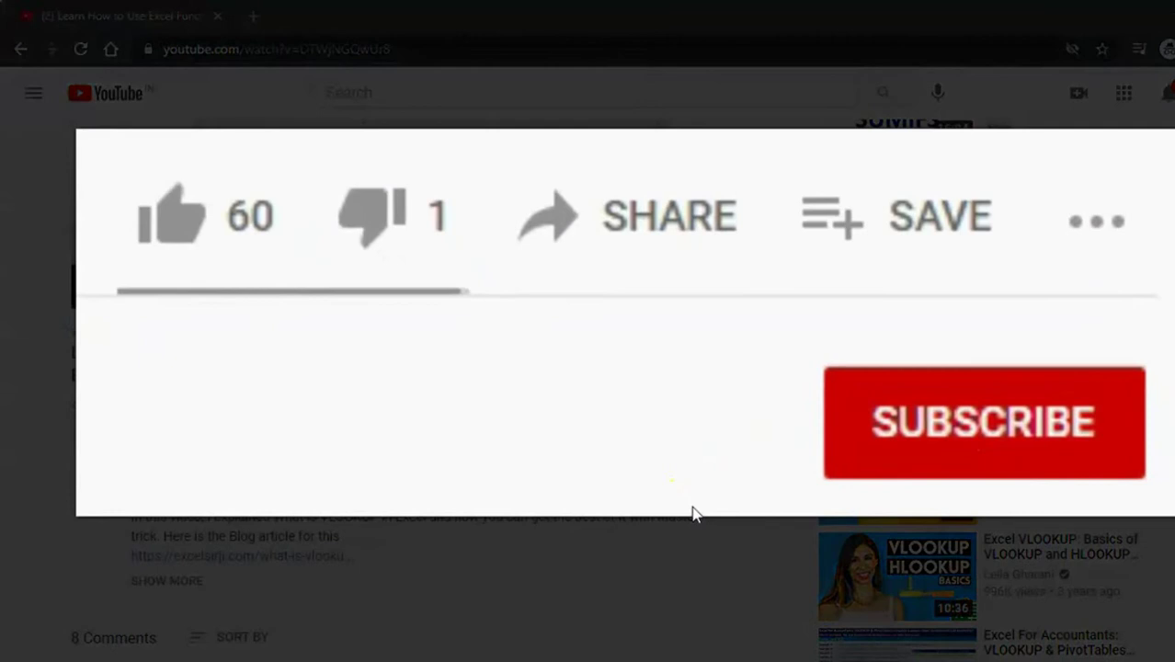
Subscribe to the video's channel and set its notification preference.
click(1028, 420)
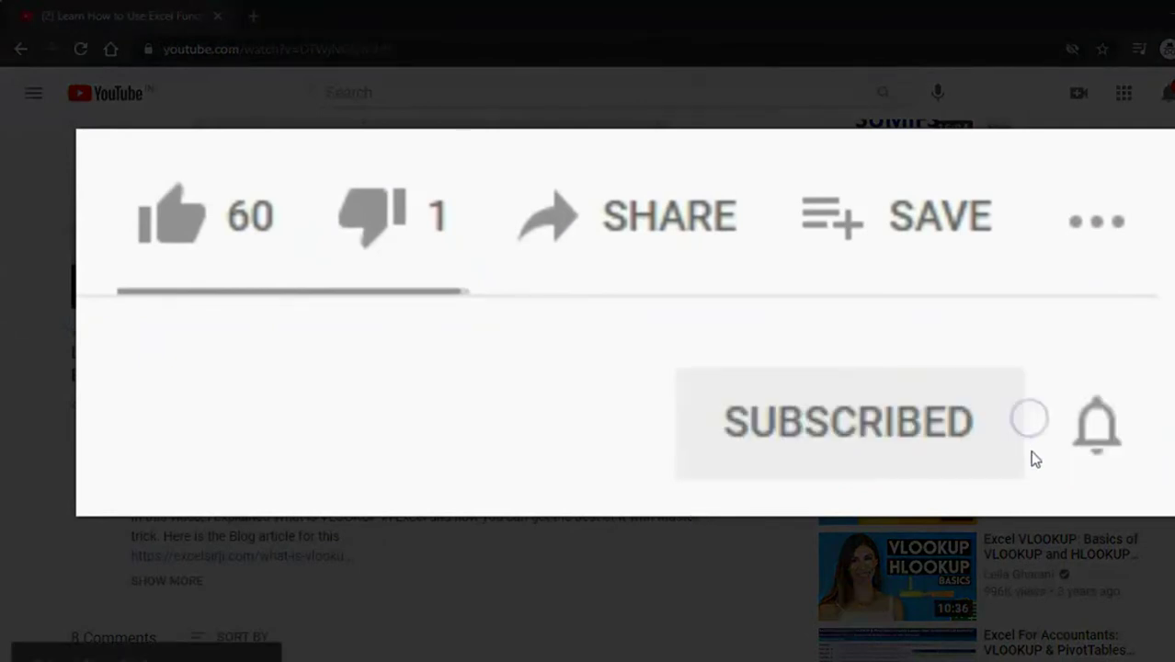
click(1097, 439)
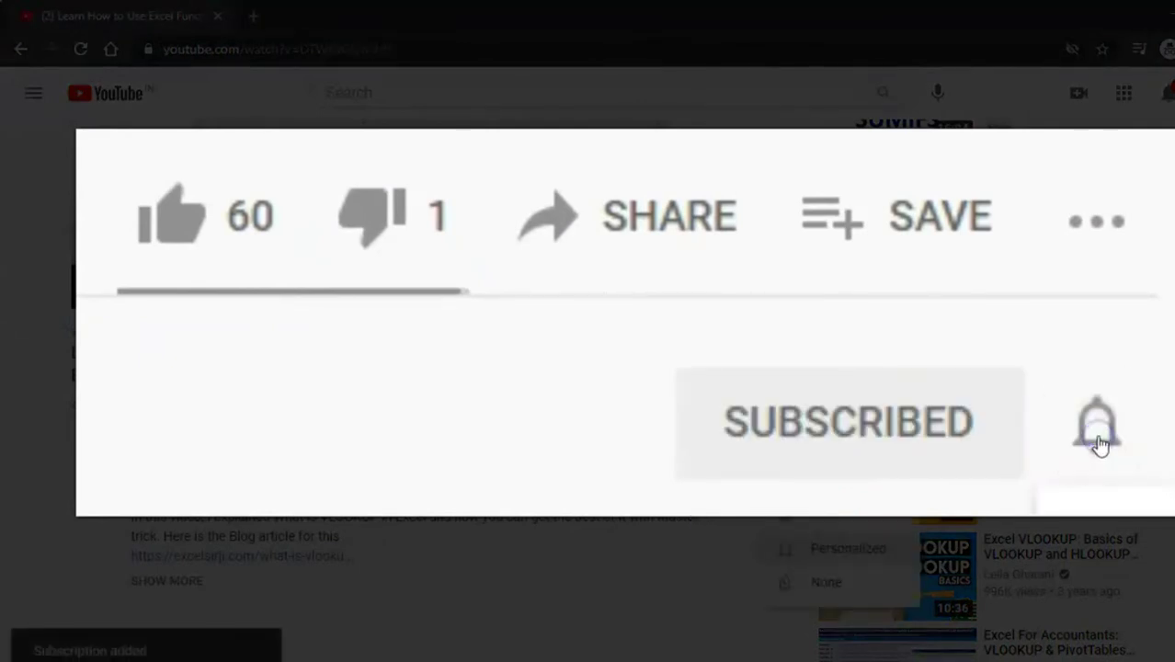
click(1103, 476)
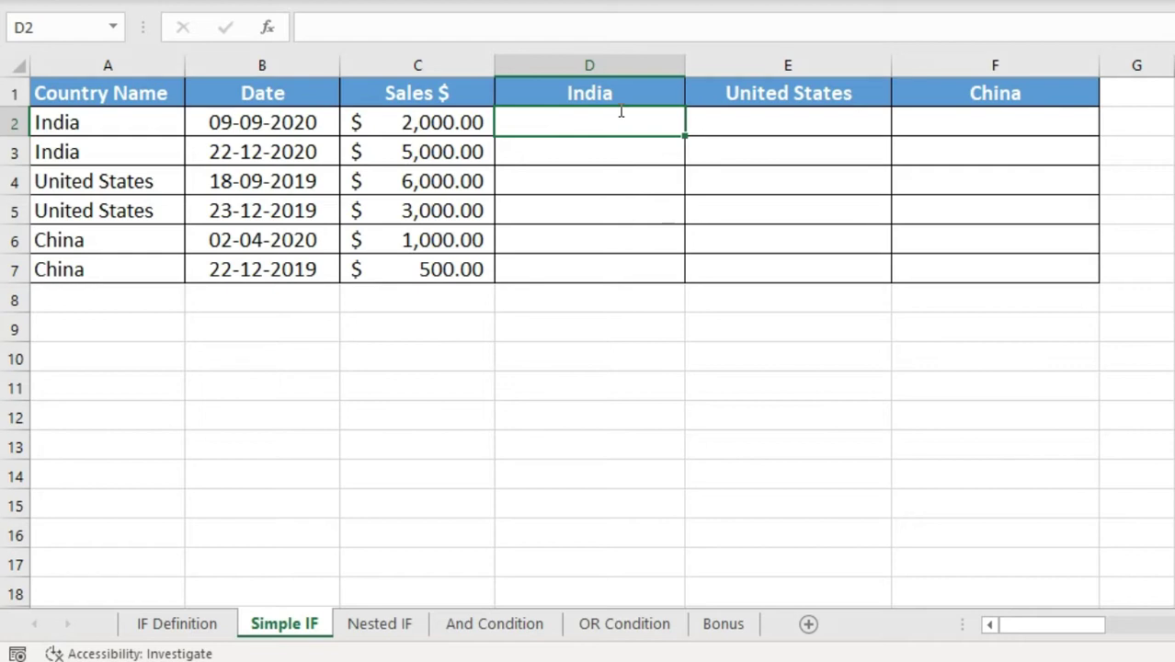
Enter an IF formula in D2 that returns "Yes" when A2 equals D1 and "No" otherwise.
text(=i)
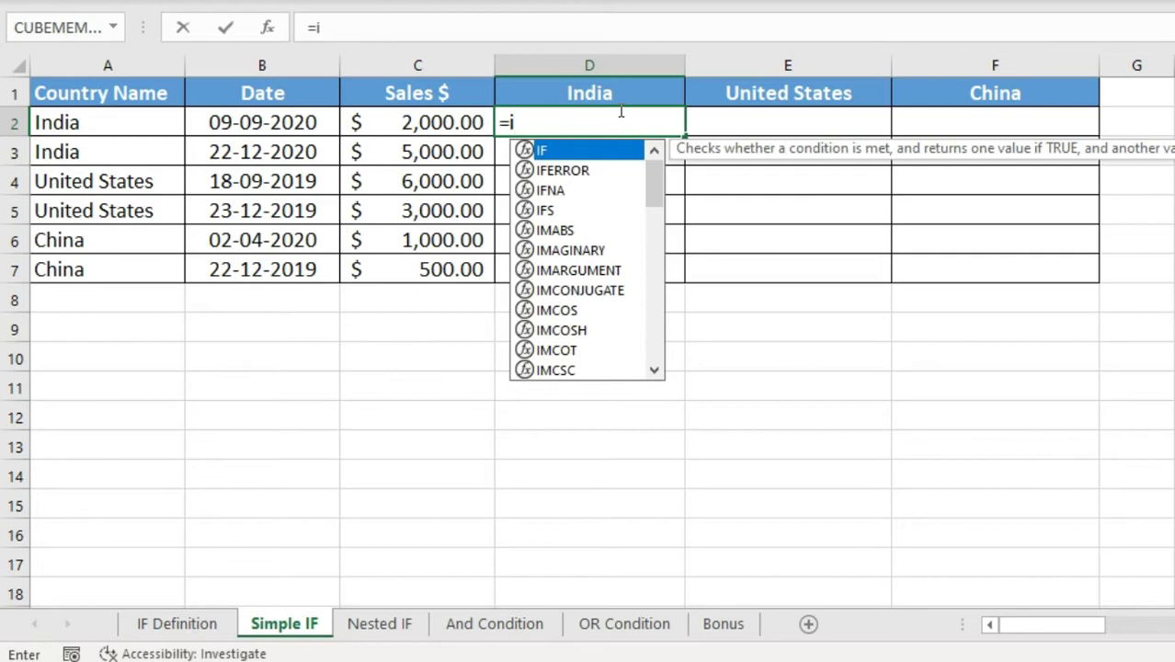
text(f()
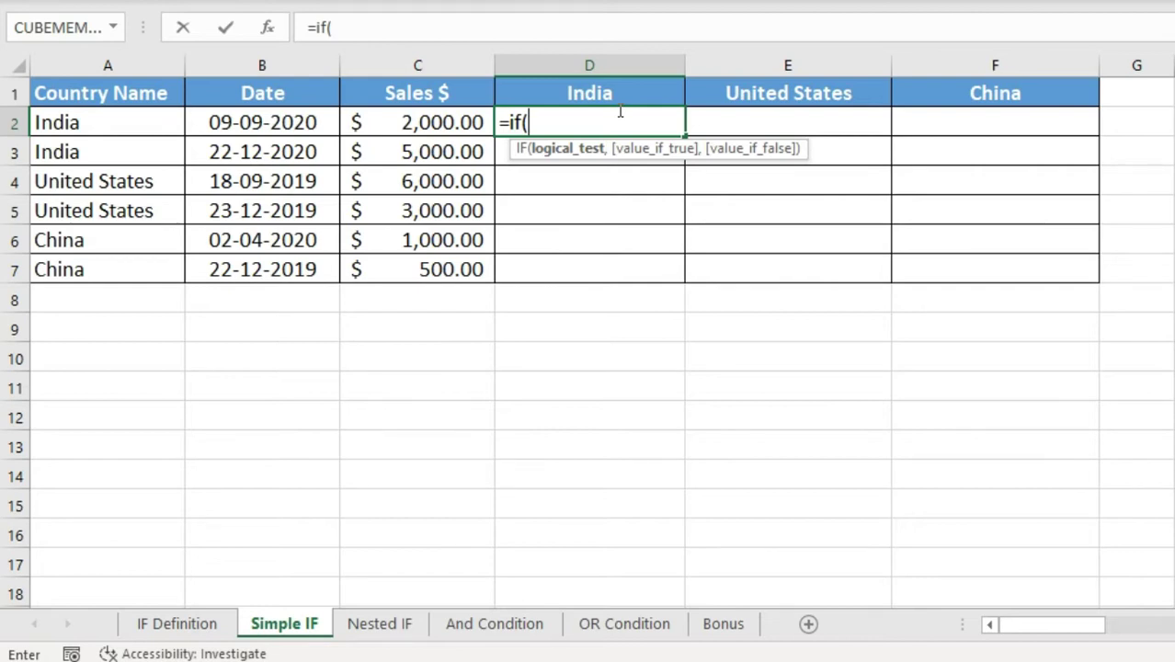
click(119, 136)
text(=)
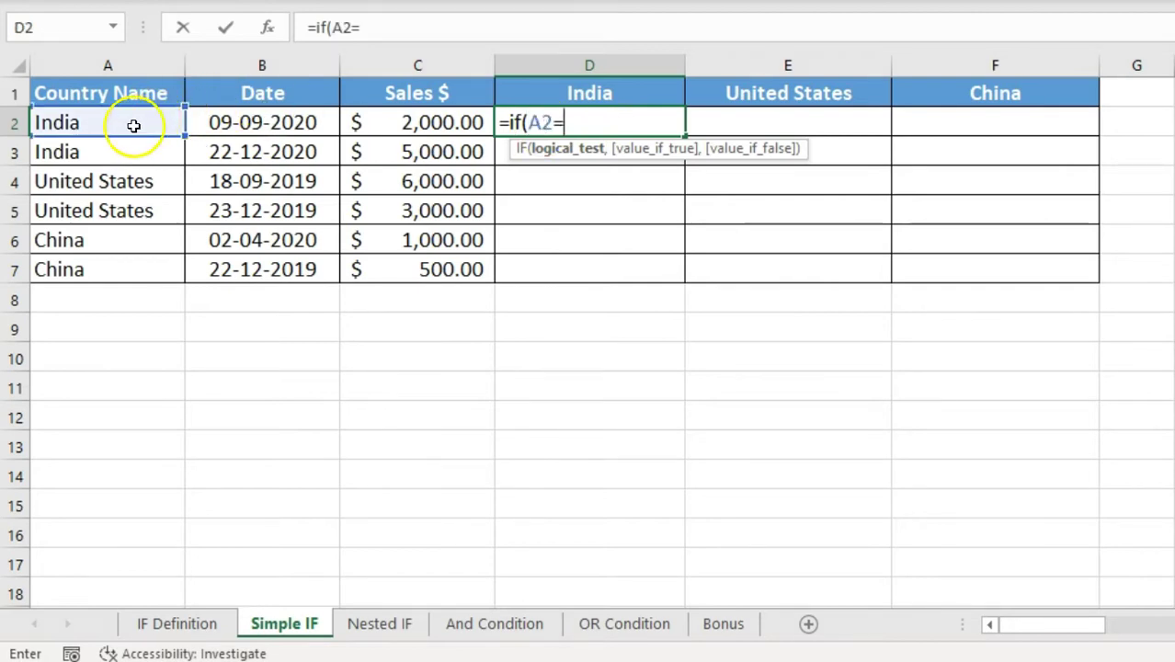
click(593, 91)
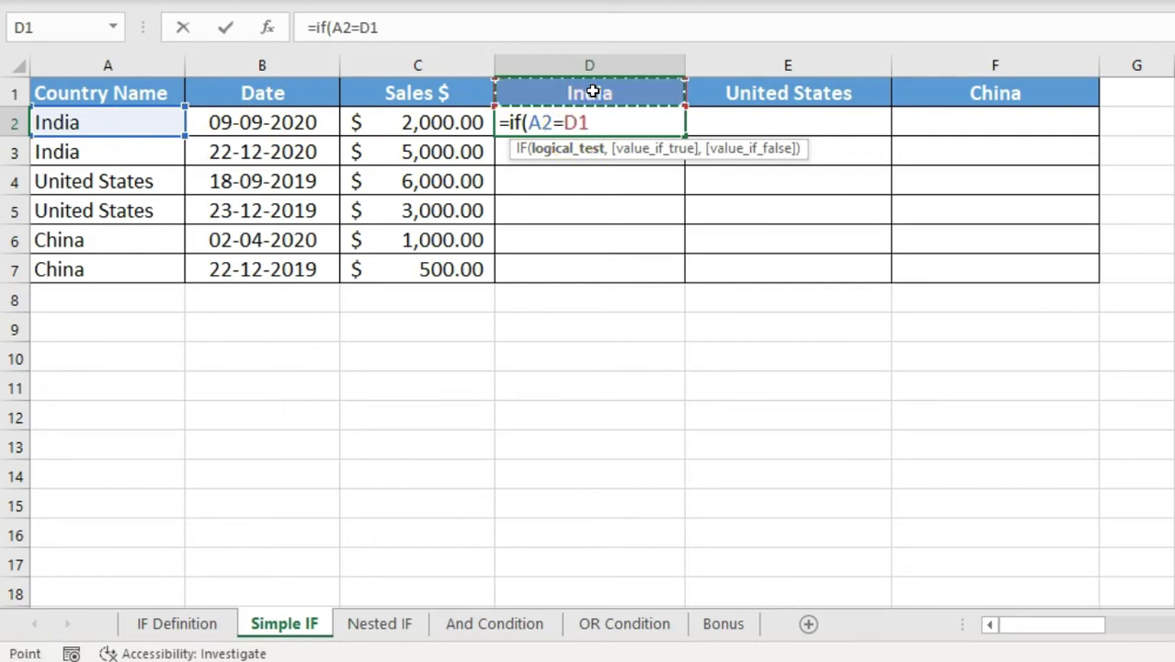
click(649, 126)
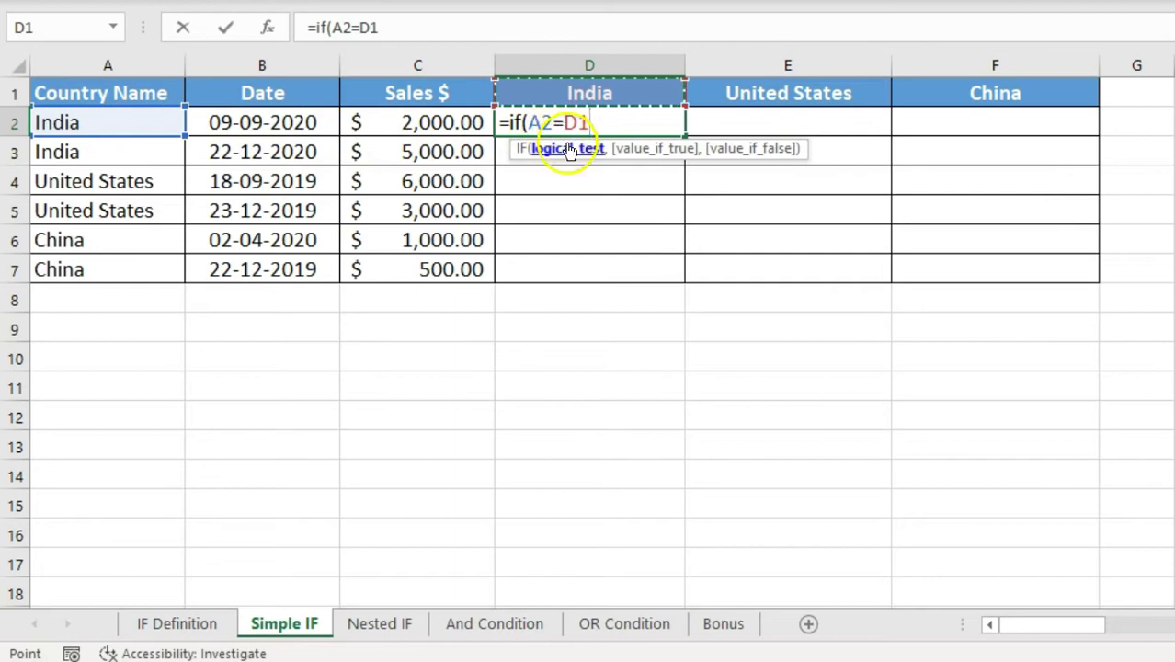
text(,)
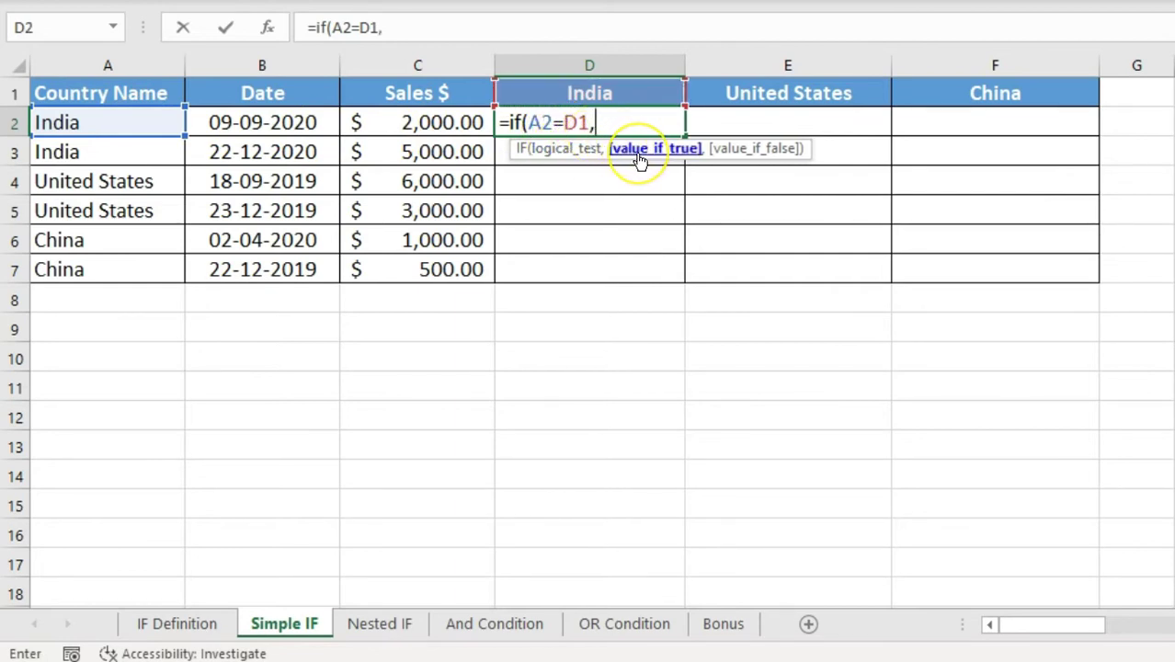
text(")
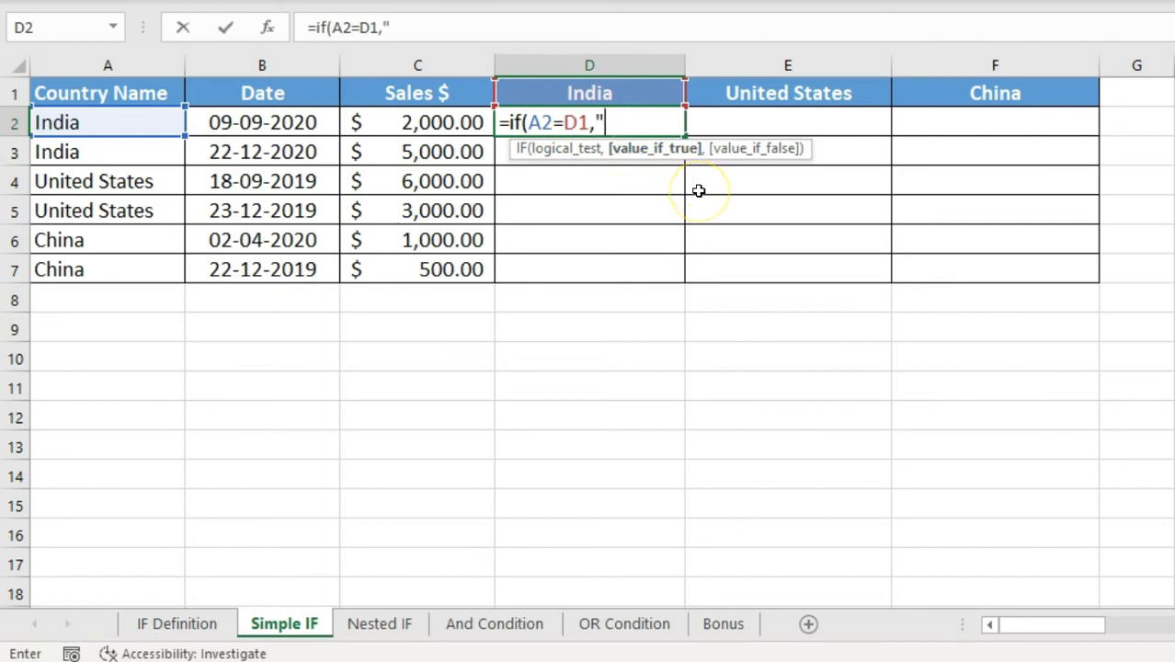
text(Yes",")
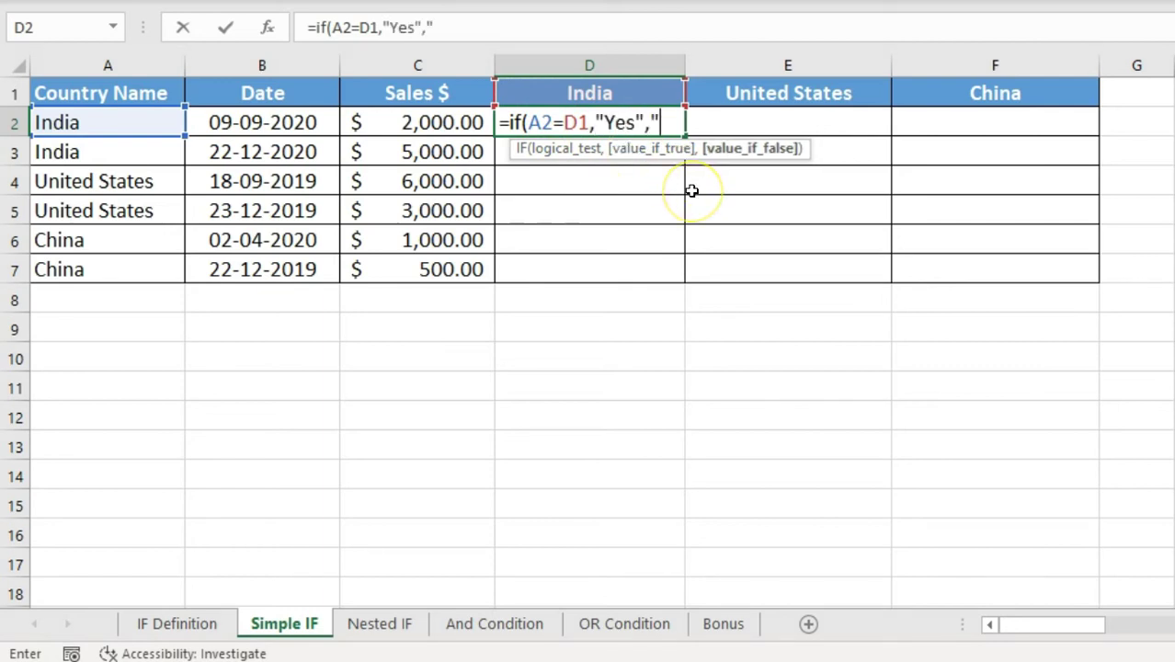
text(No"))
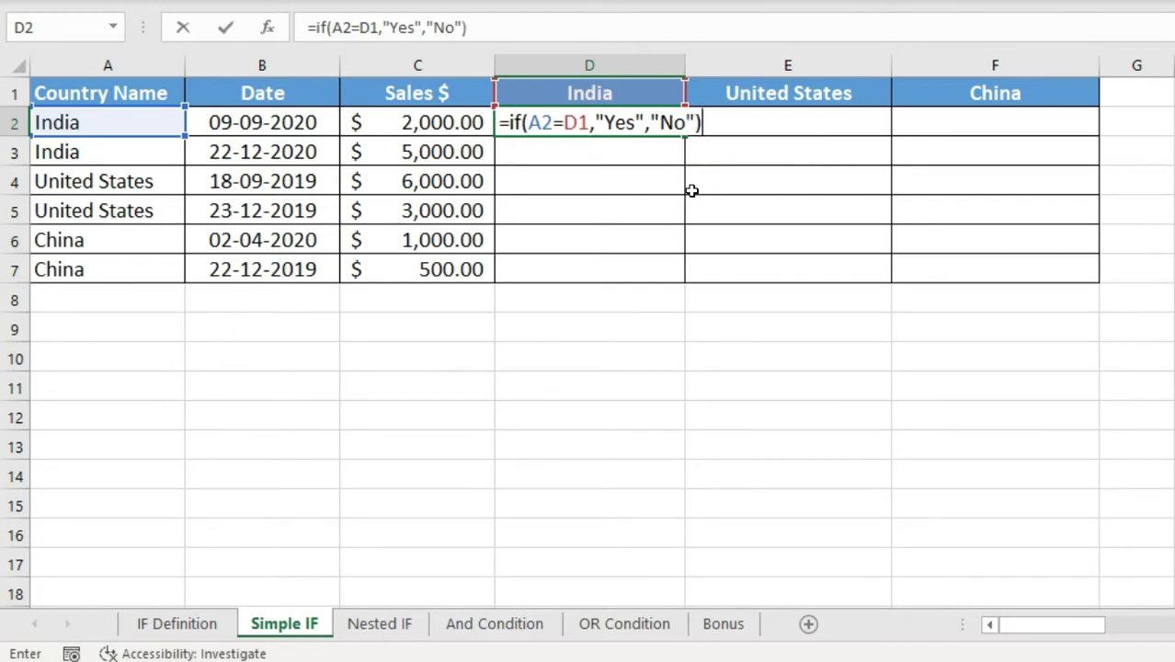
key(Return)
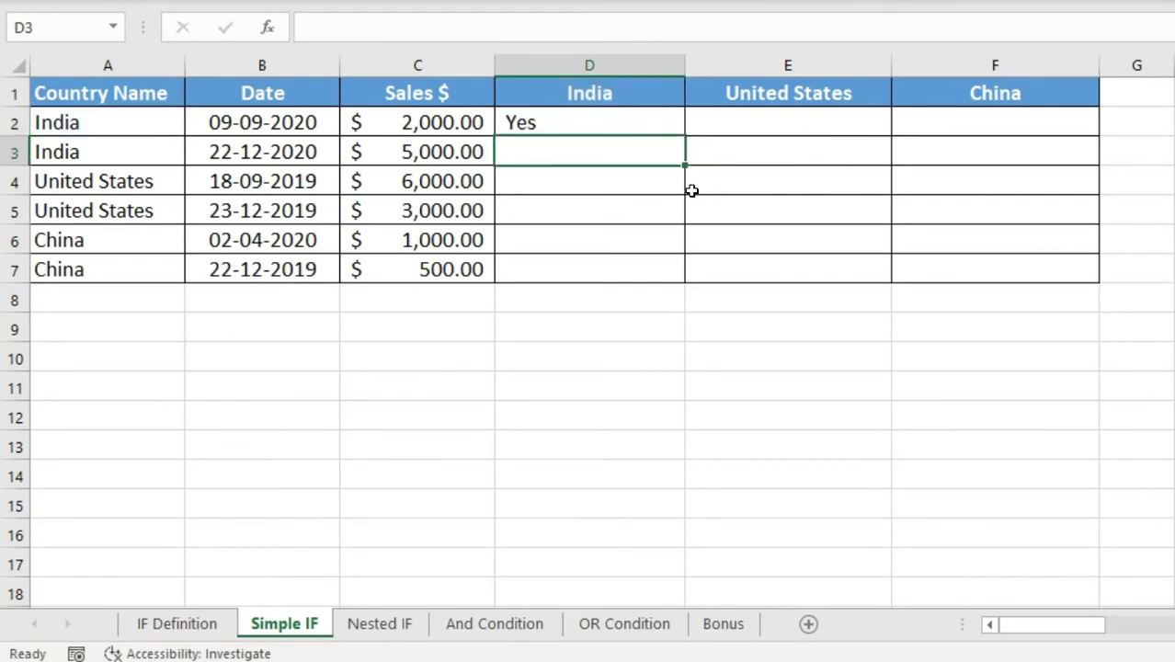
Fill the IF formula from D2 down through D7.
key(Up)
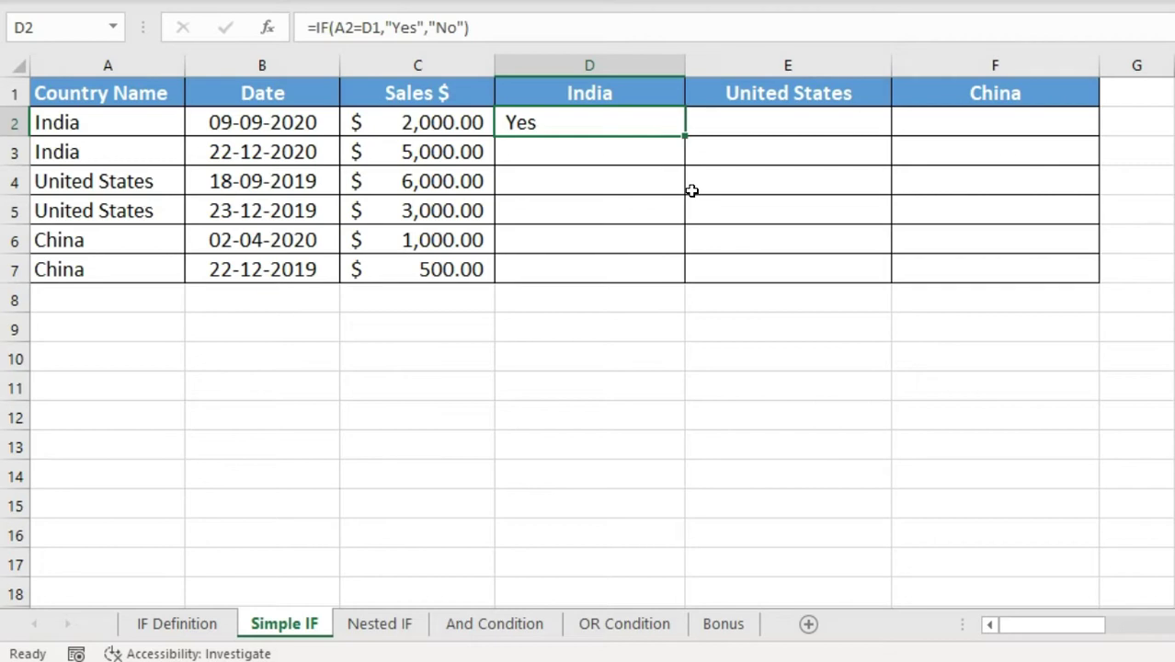
key(Down)
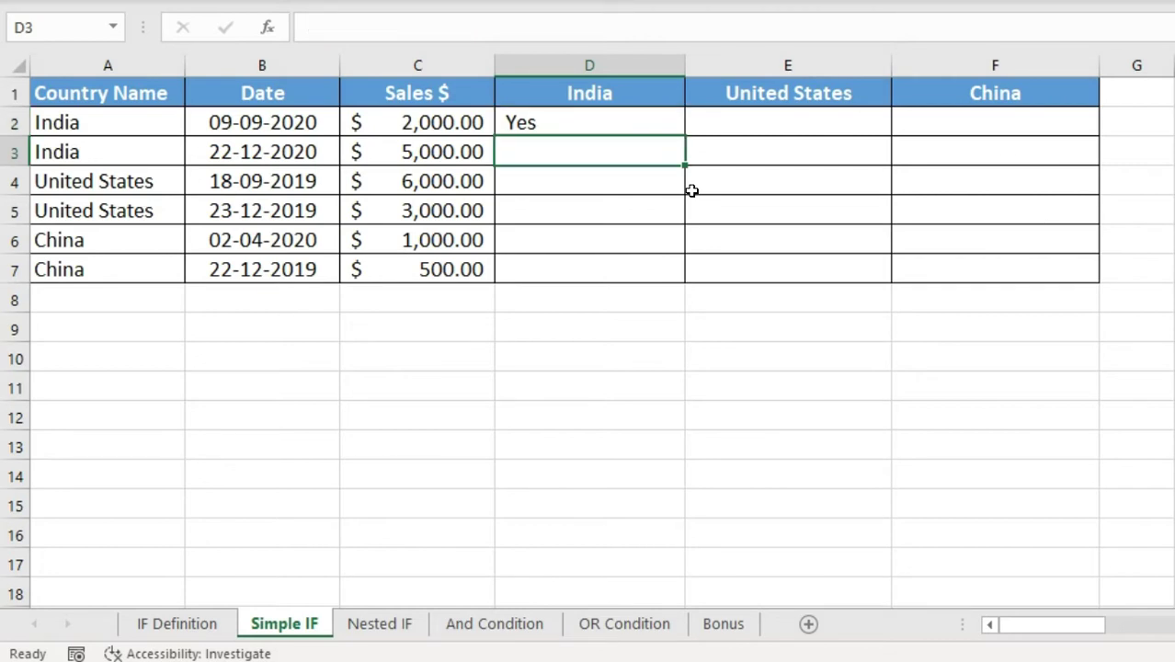
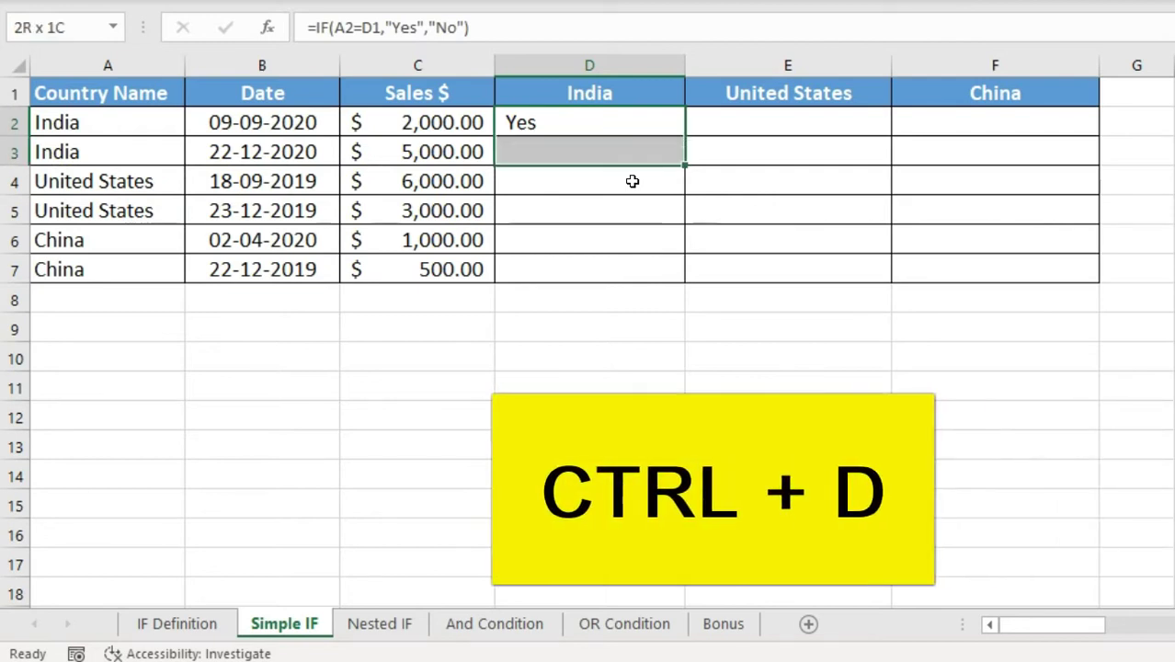
key(ctrl+d)
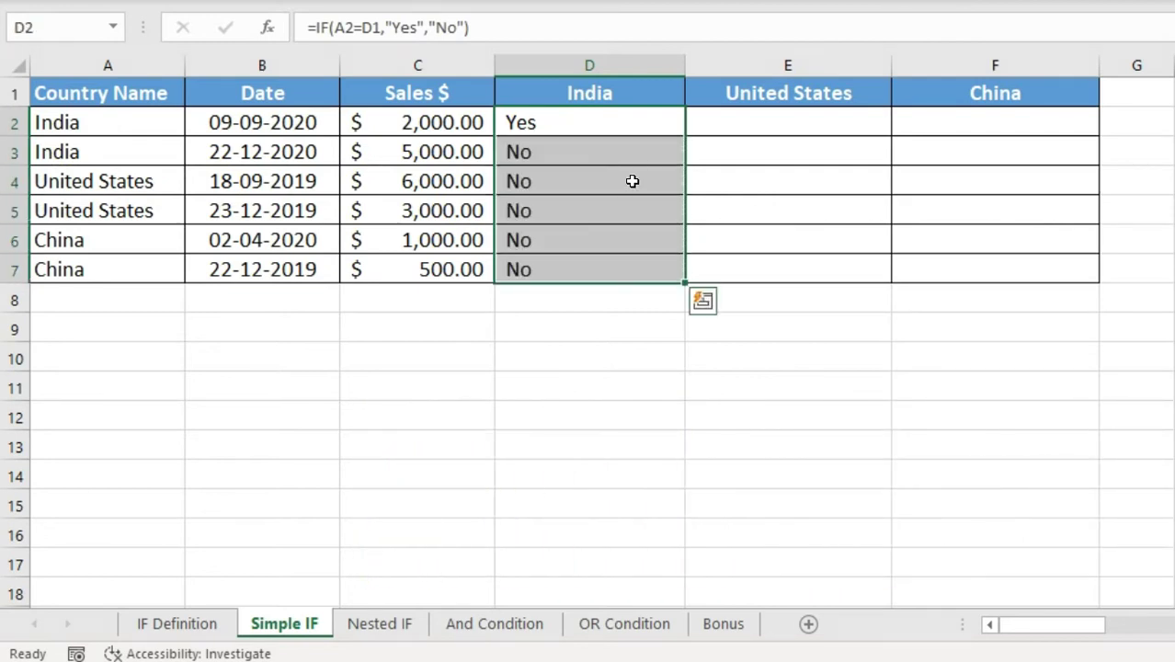
Compare the logical-test cell references in the D2 and D3 formulas of the India column.
drag(590, 150, 572, 267)
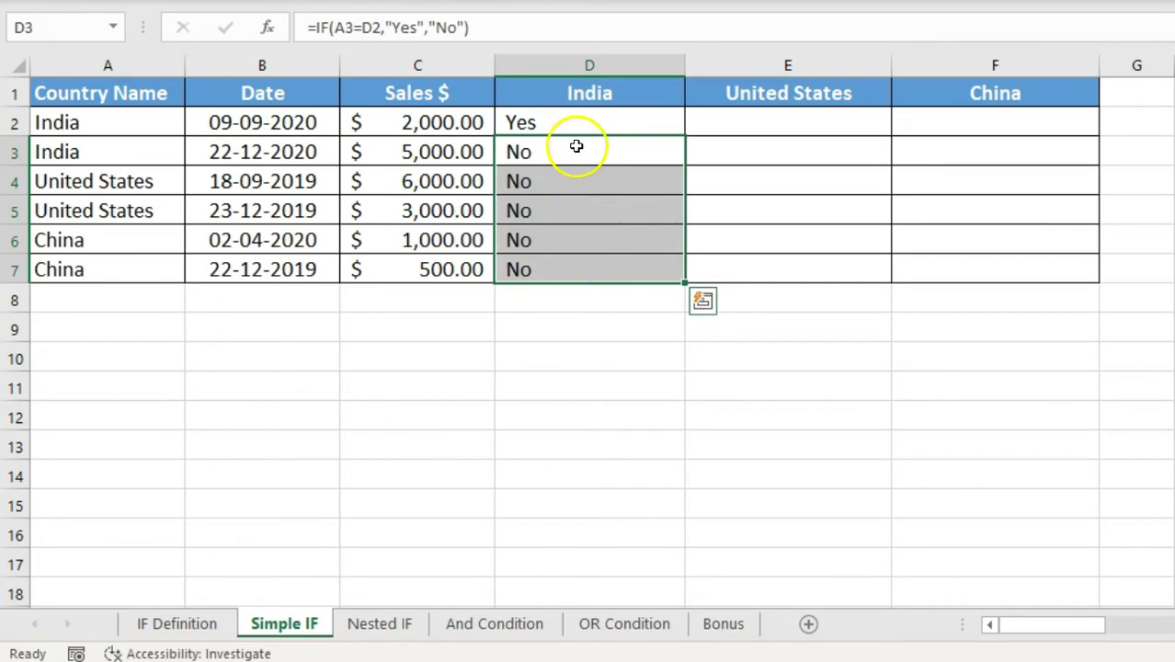
click(564, 121)
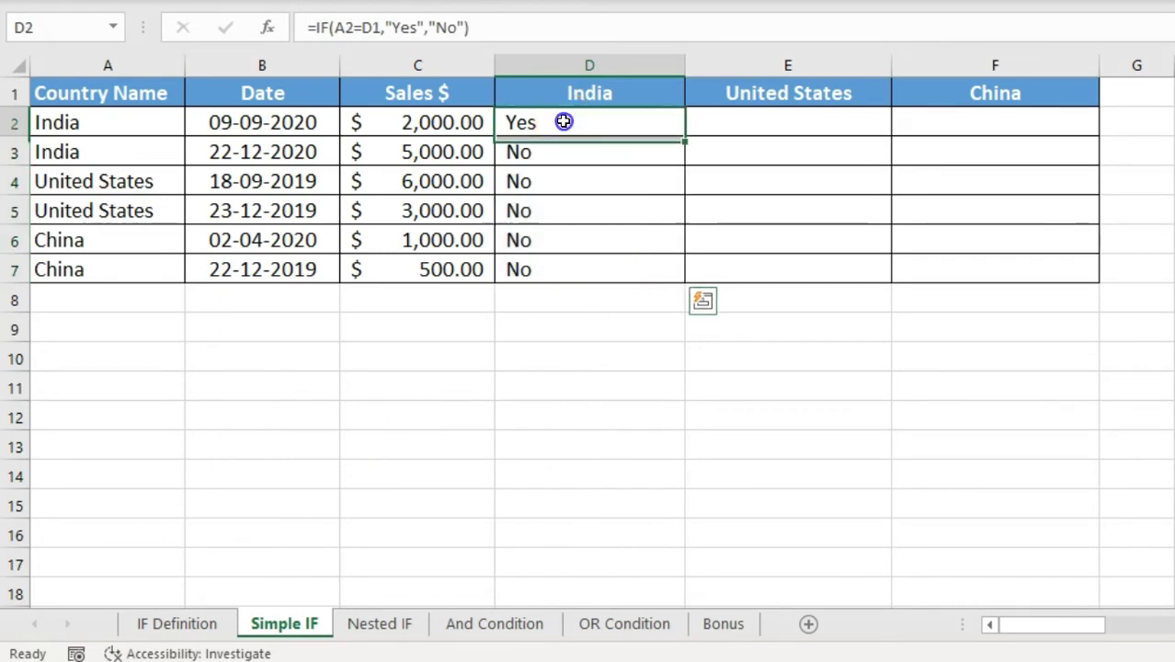
click(354, 27)
click(375, 27)
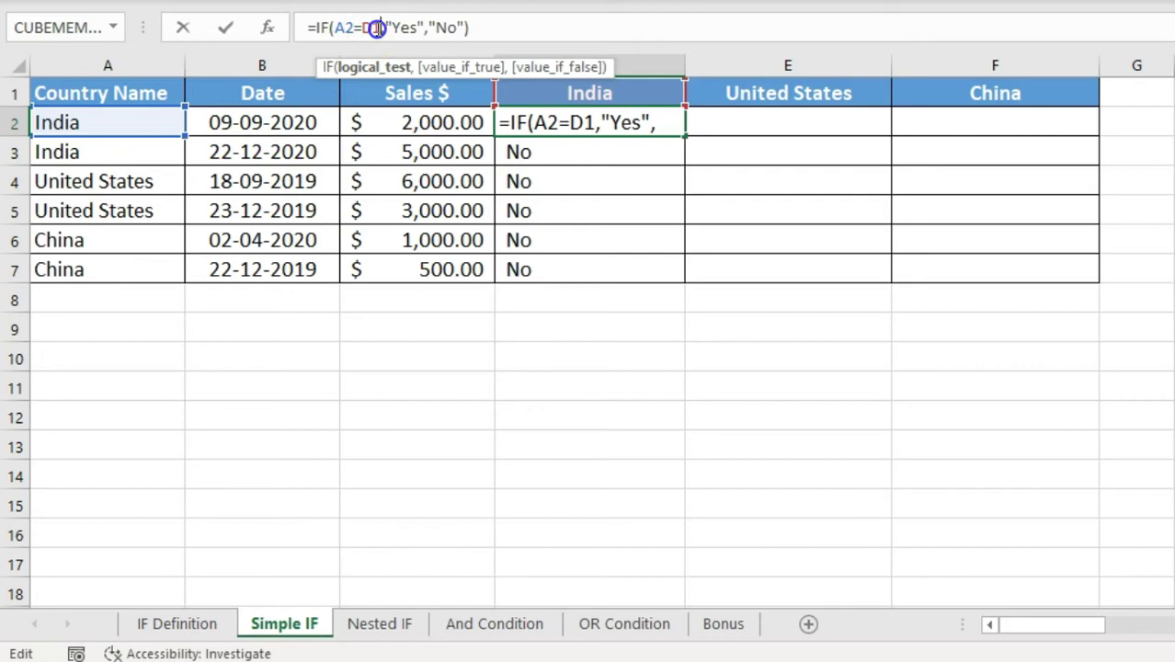
key(ctrl+Return)
click(520, 139)
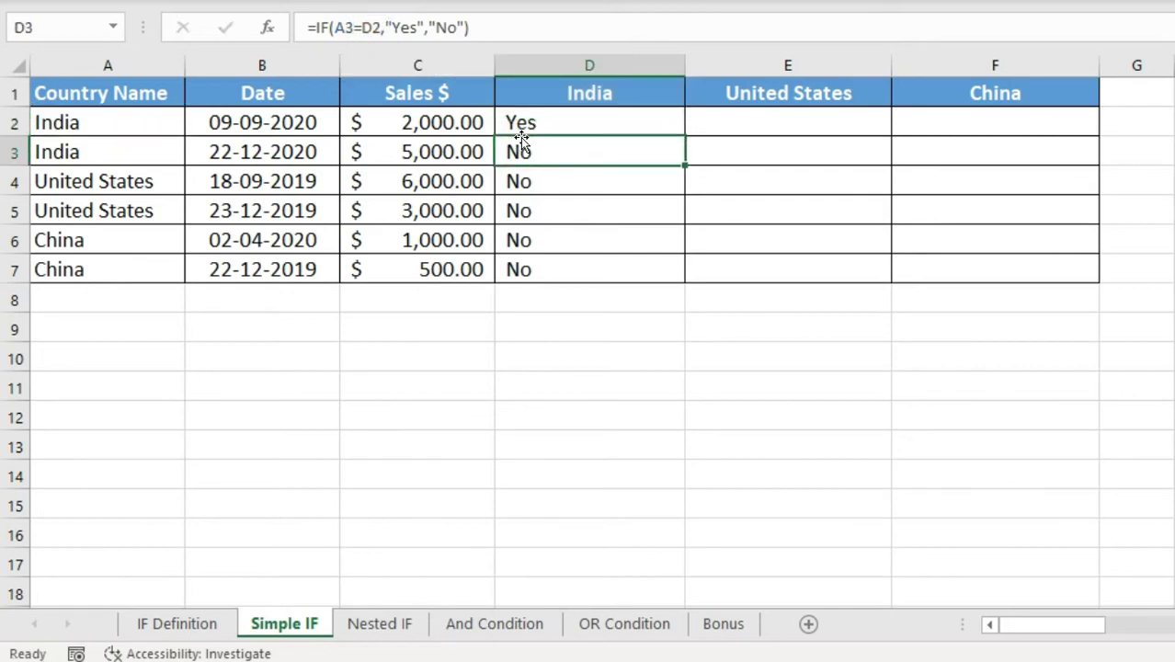
click(380, 28)
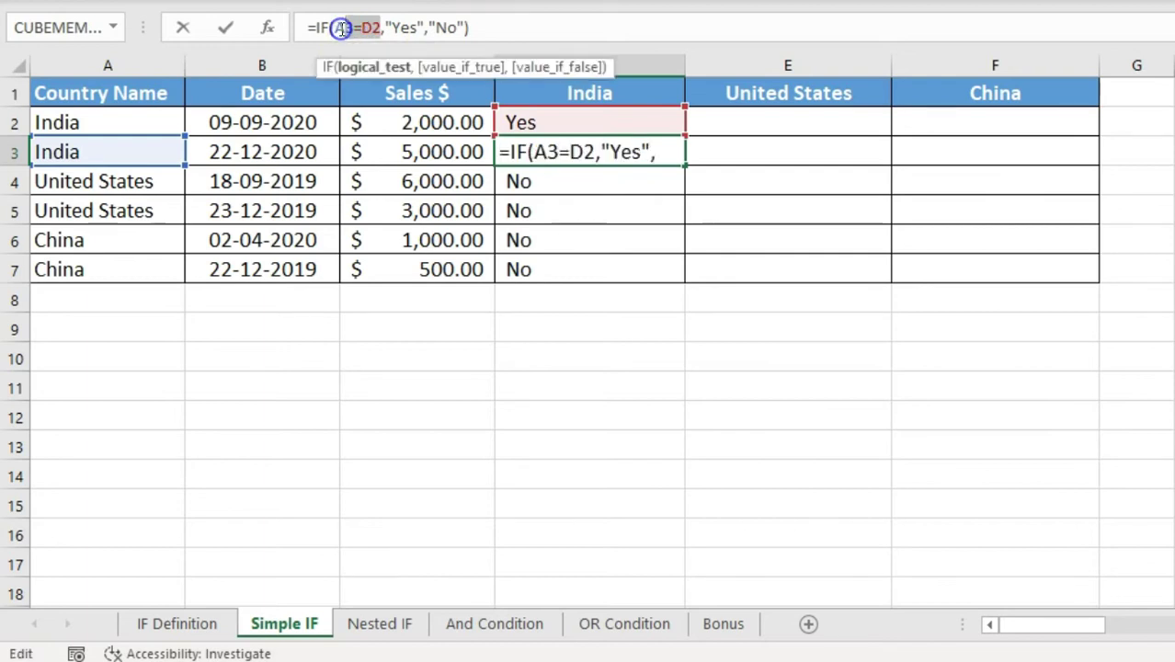
key(Escape)
Change the D2 formula's logical test to the mixed references $A2=D$1.
click(609, 120)
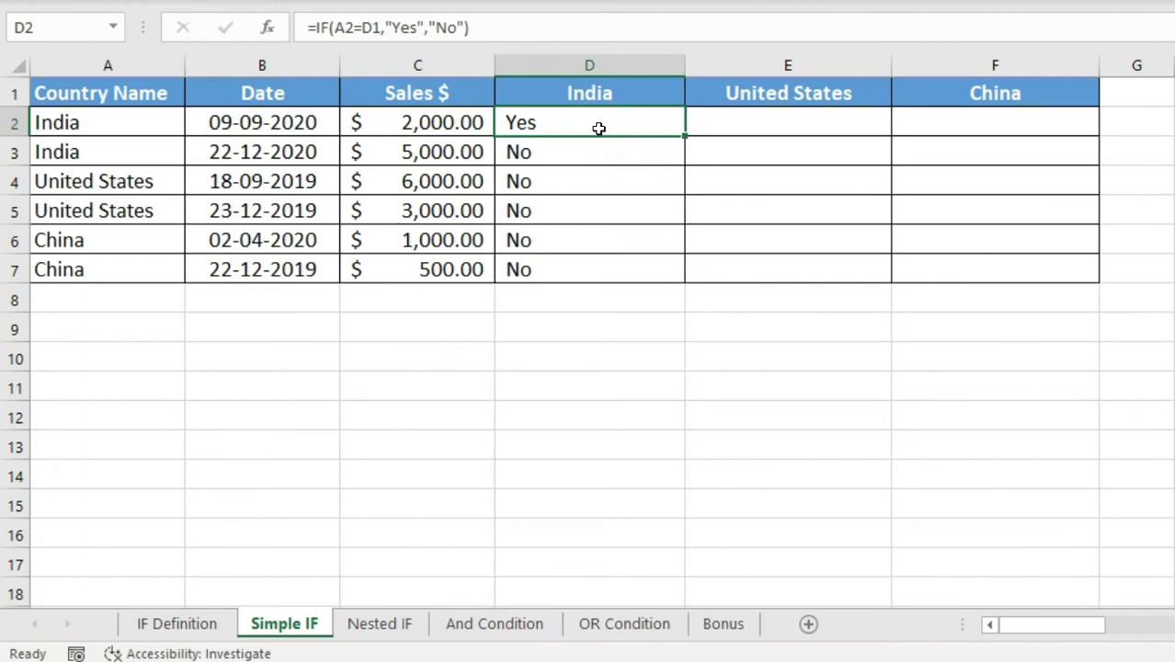
click(354, 30)
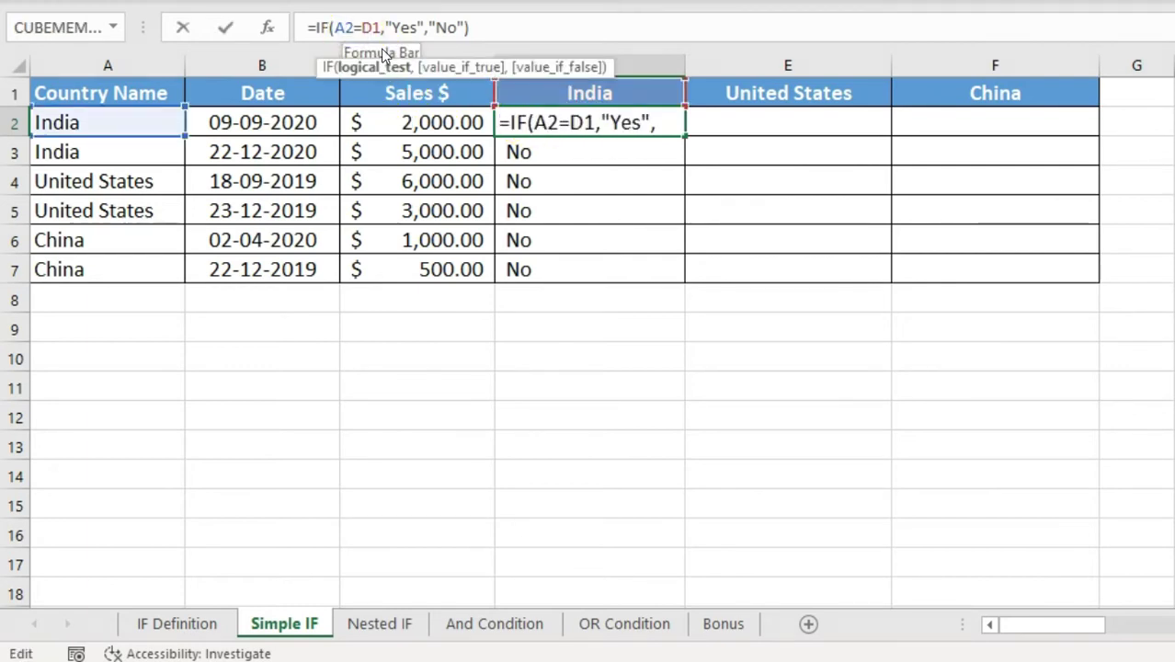
key(shift+Left)
key(shift+Left)
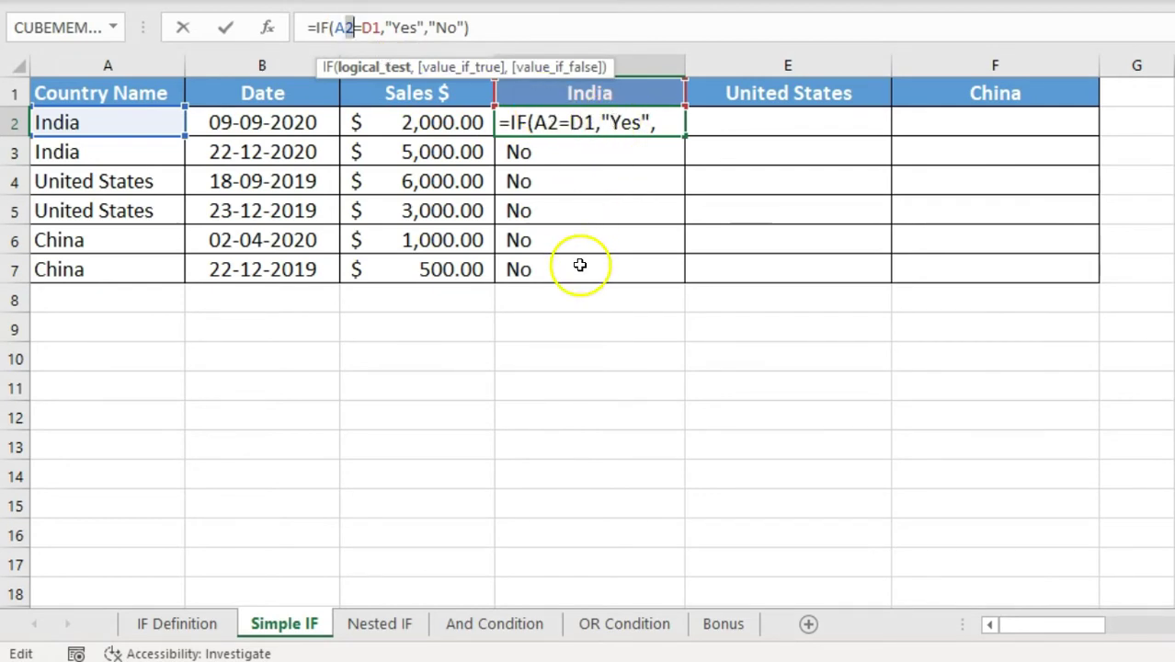
click(336, 27)
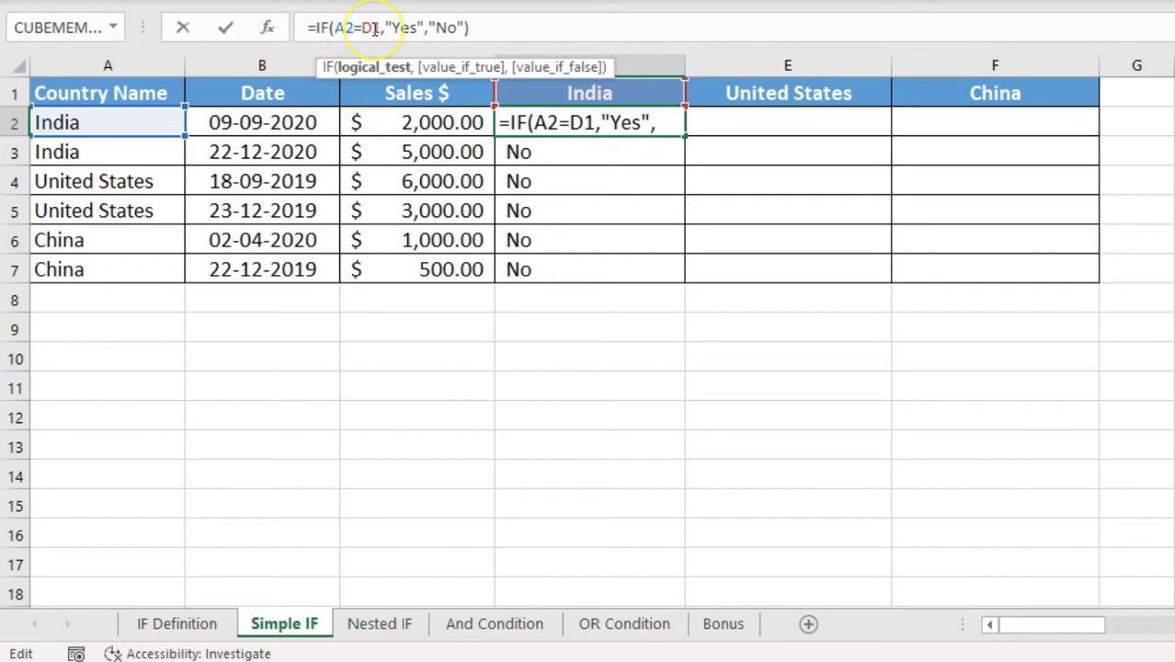
text($)
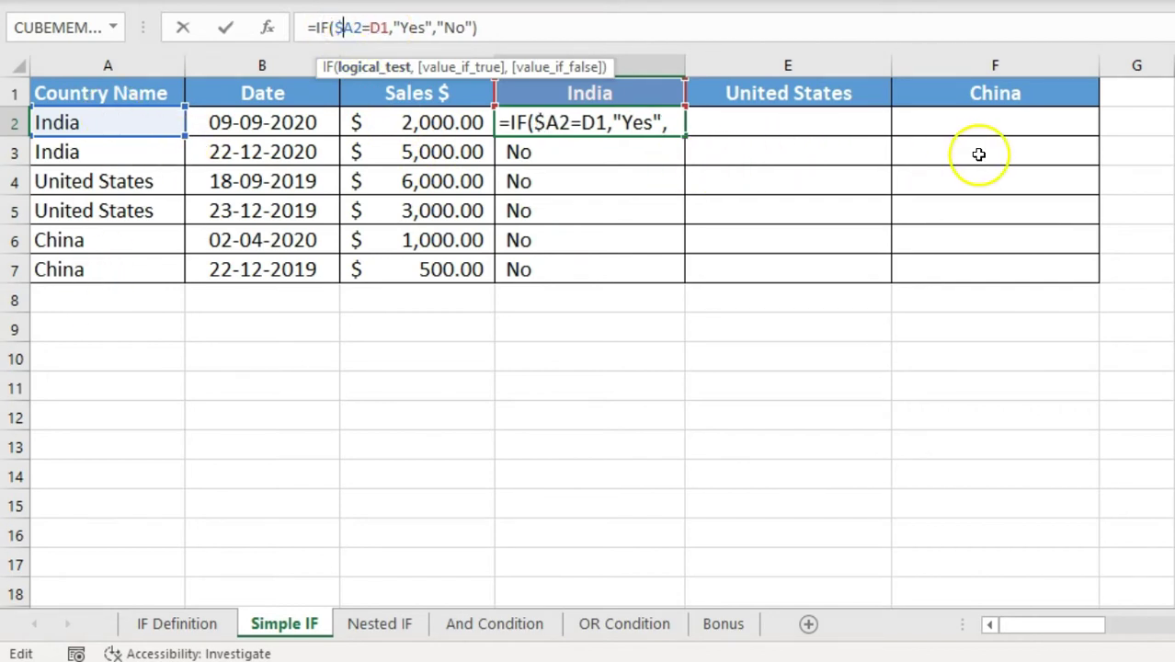
click(380, 28)
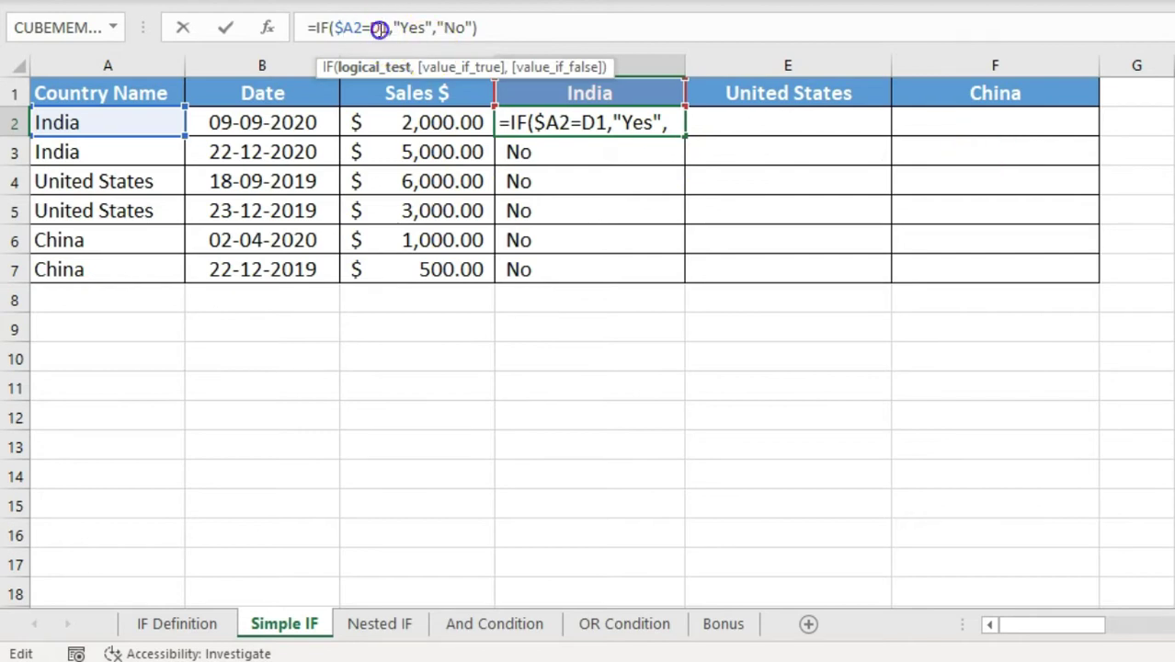
text($)
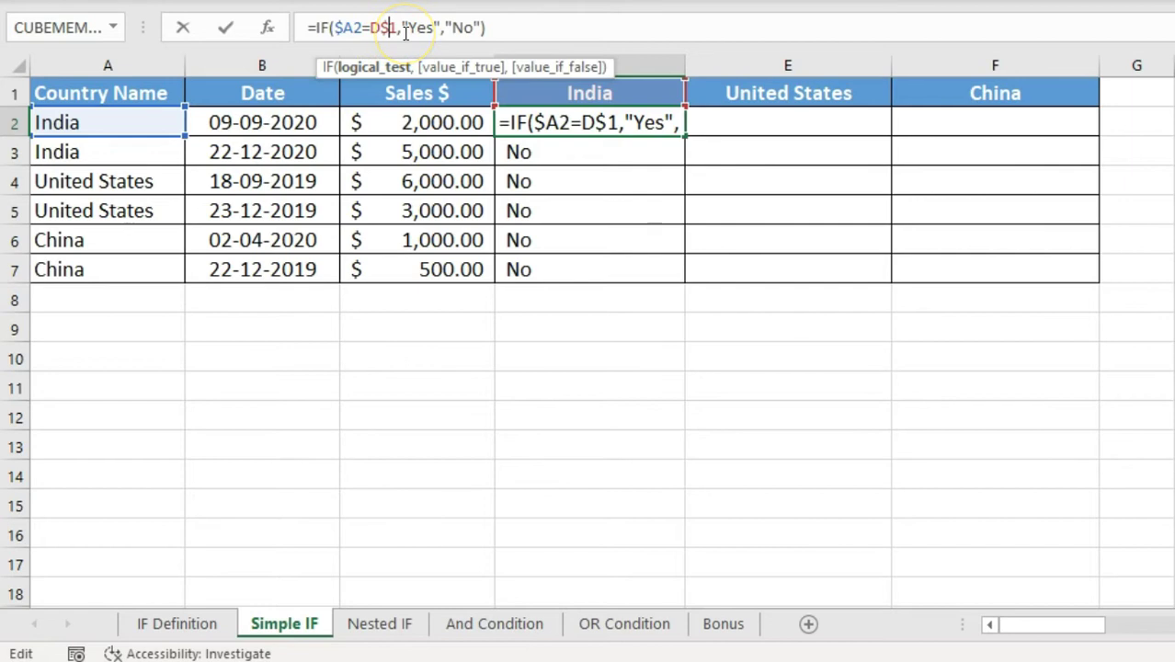
key(Return)
Copy the corrected formula from D2 into the India column down to D7.
key(Up)
key(ctrl+c)
key(ctrl+shift+Down)
key(ctrl+v)
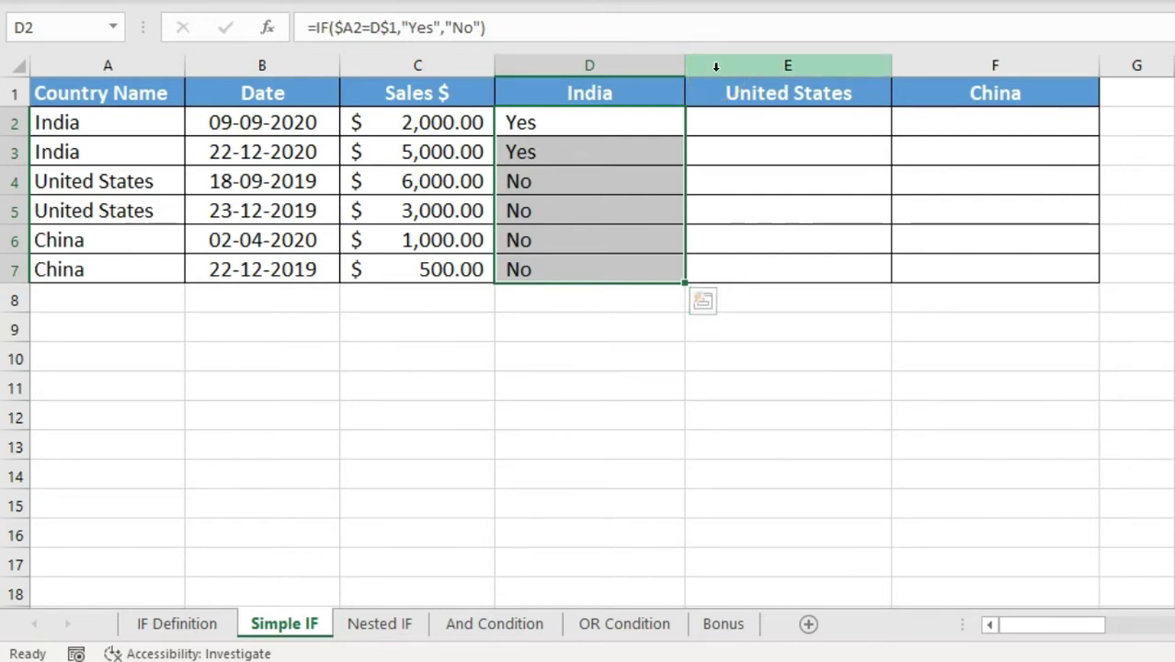
Fill the India column's formulas across the United States and China columns, covering E2:F7.
key(shift+Right)
key(shift+Right)
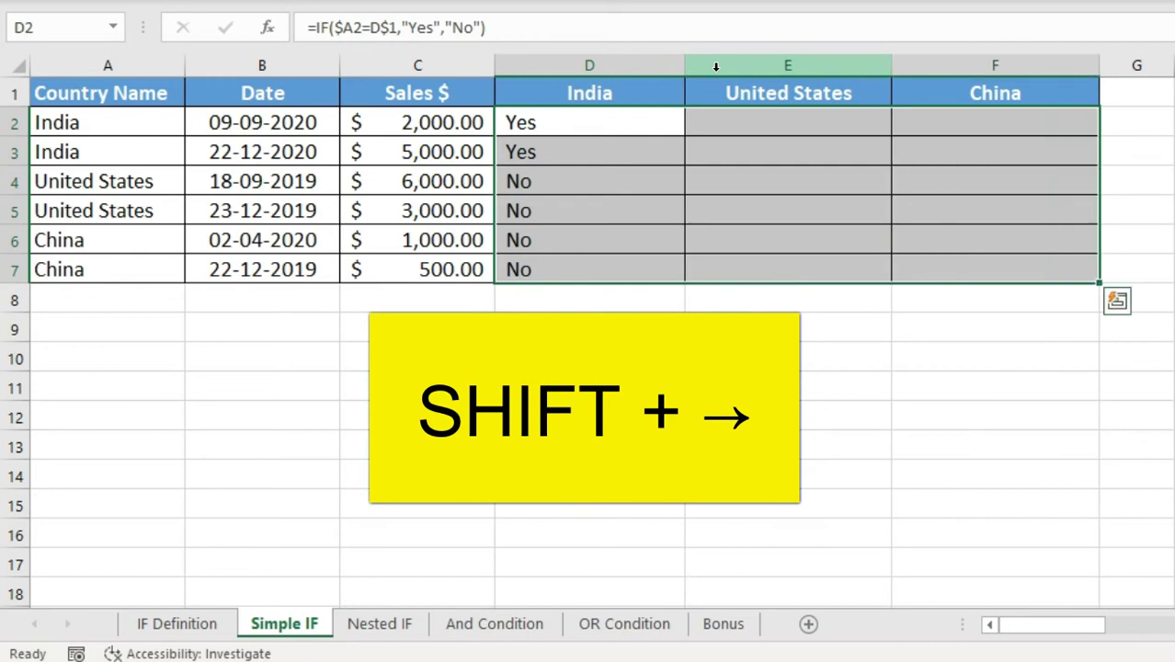
key(ctrl+r)
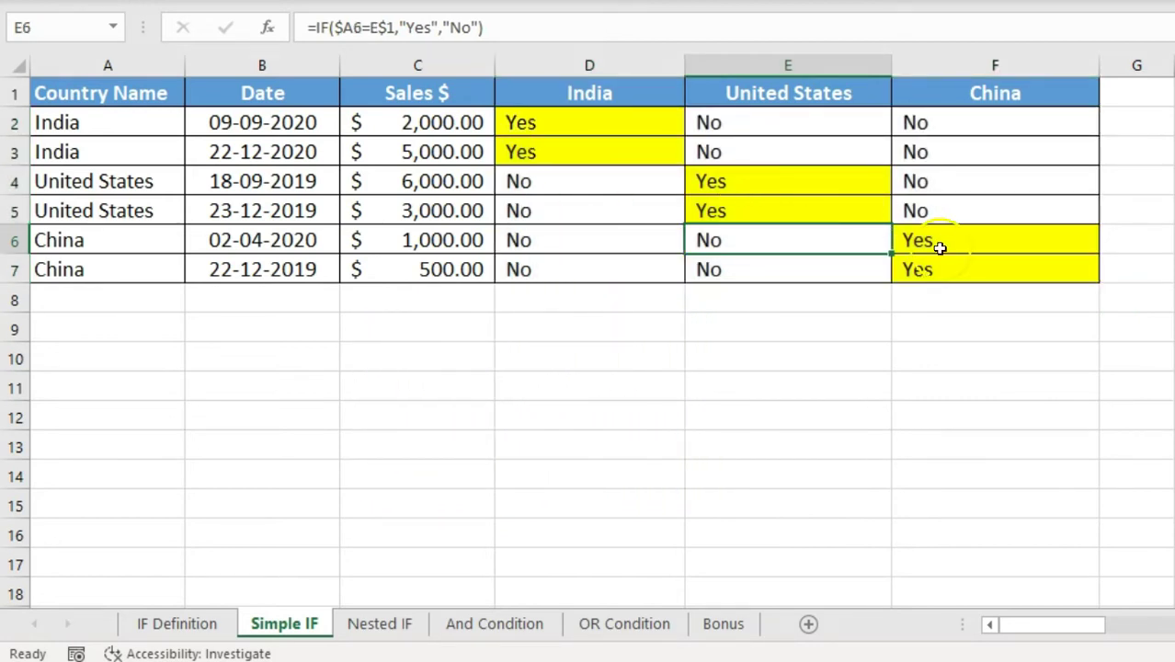
drag(827, 186, 813, 213)
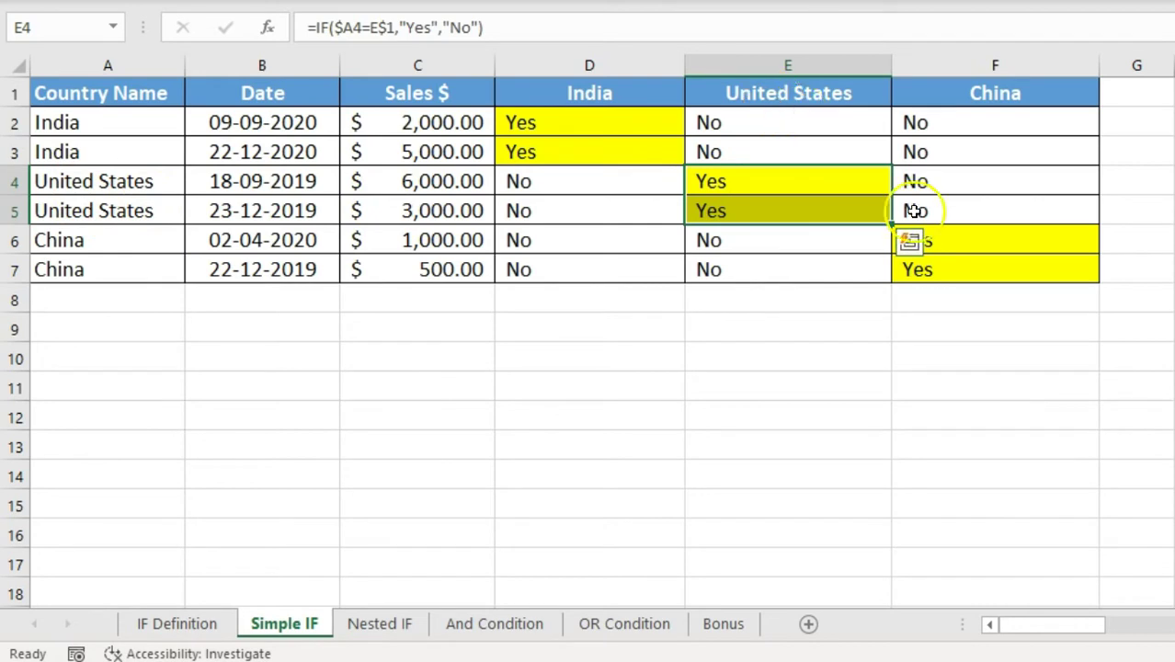
click(994, 241)
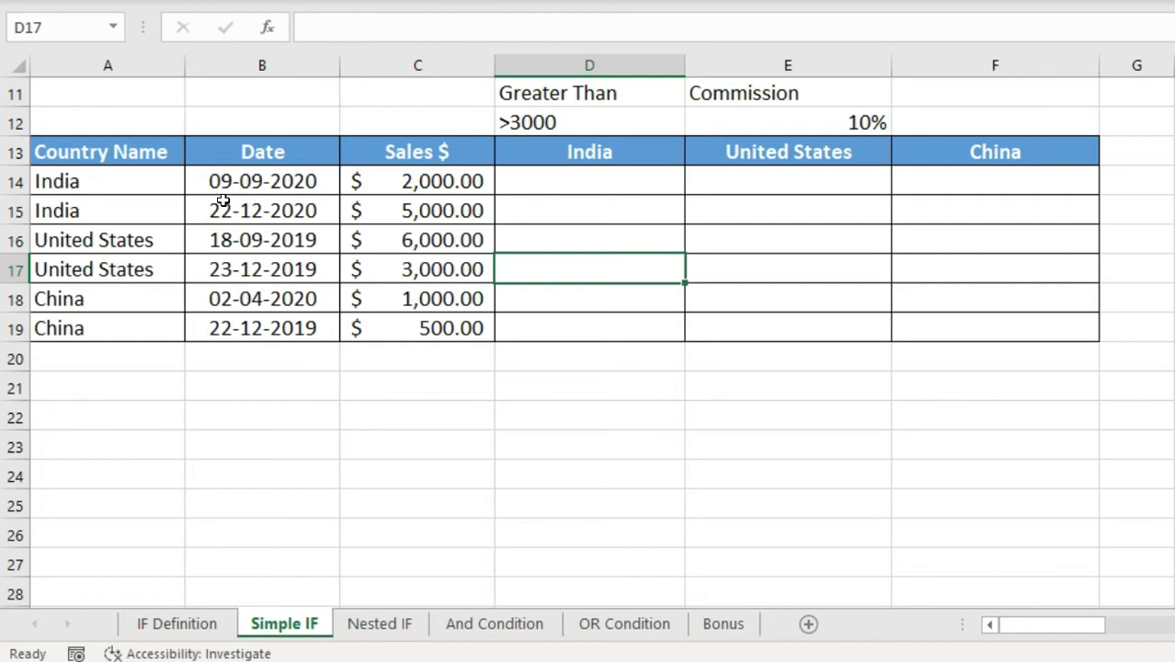
Enter =IF(C14>3000,C14*$E$12) in D14 to calculate the commission on the first row's sales.
click(598, 186)
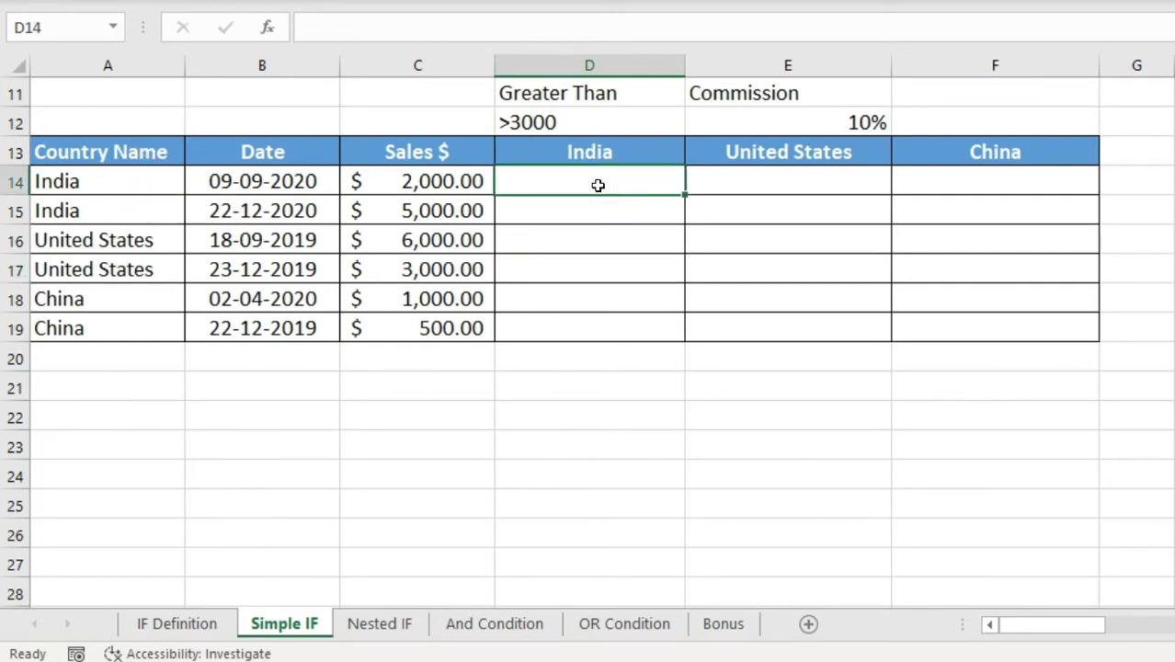
text(=)
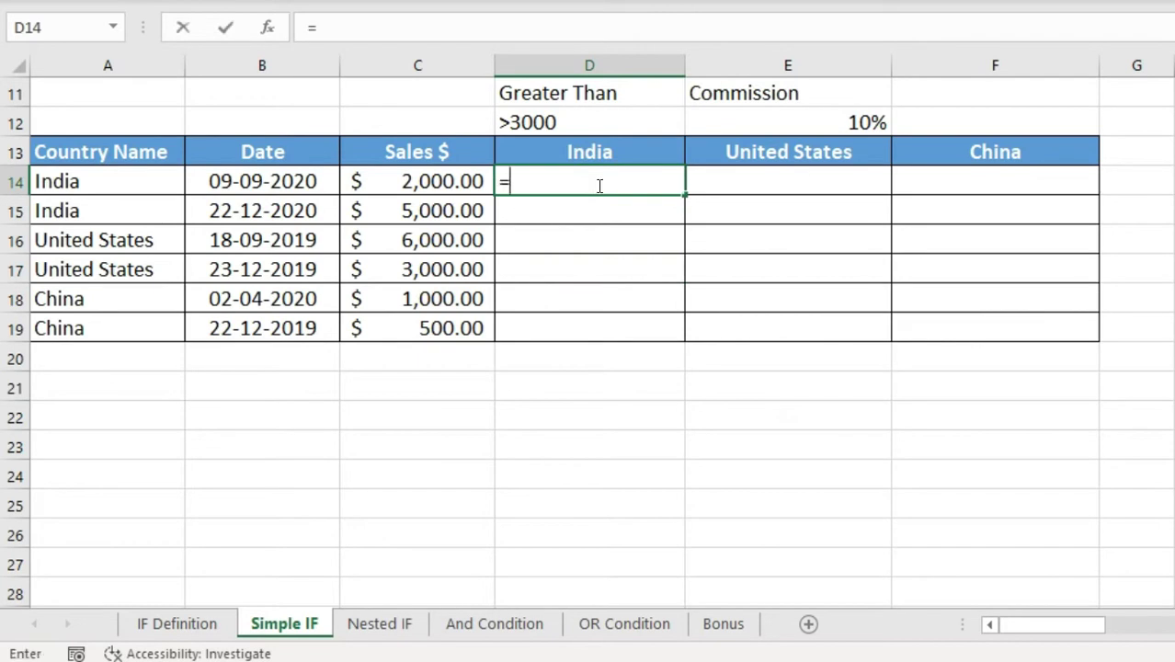
text(if()
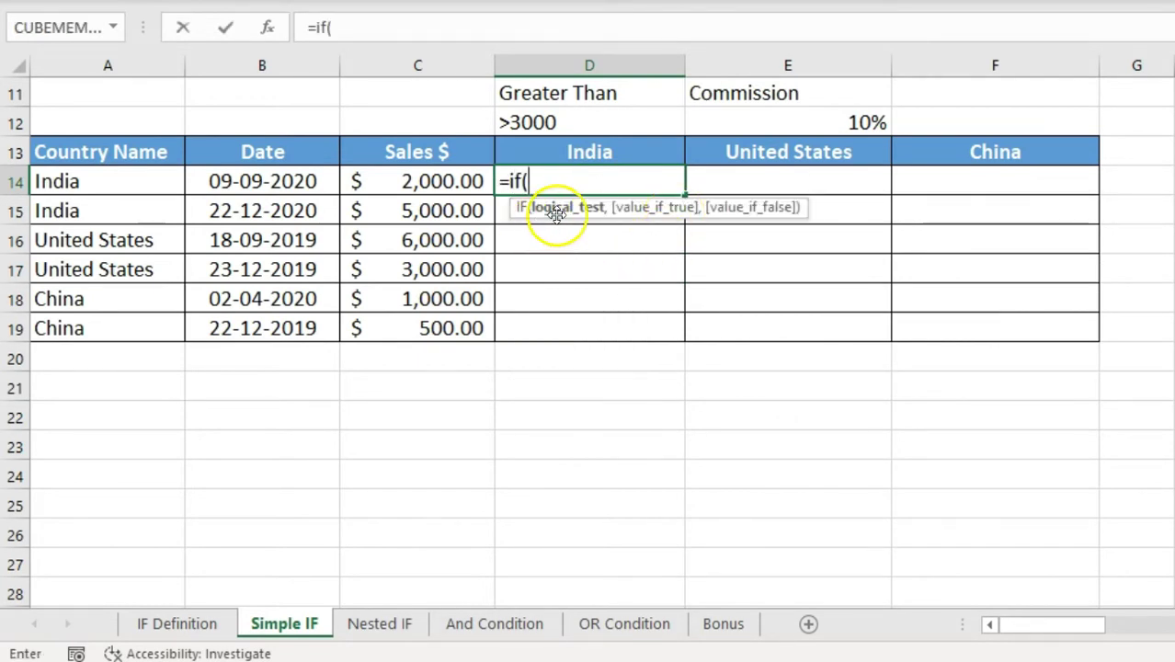
click(450, 181)
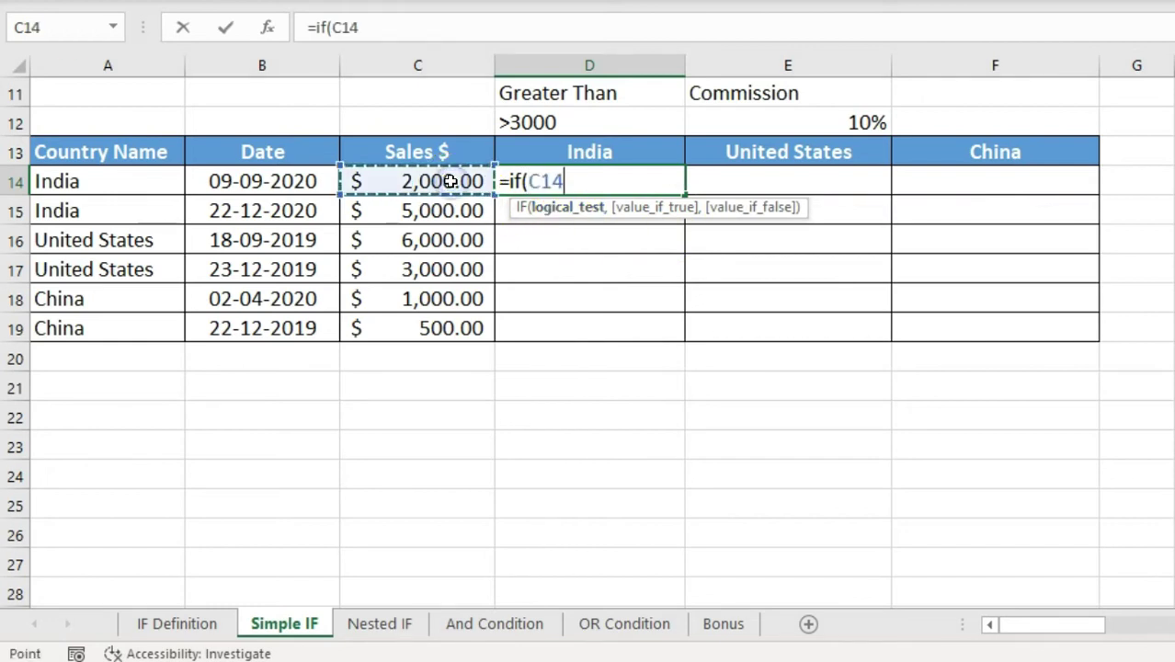
text(>3000,)
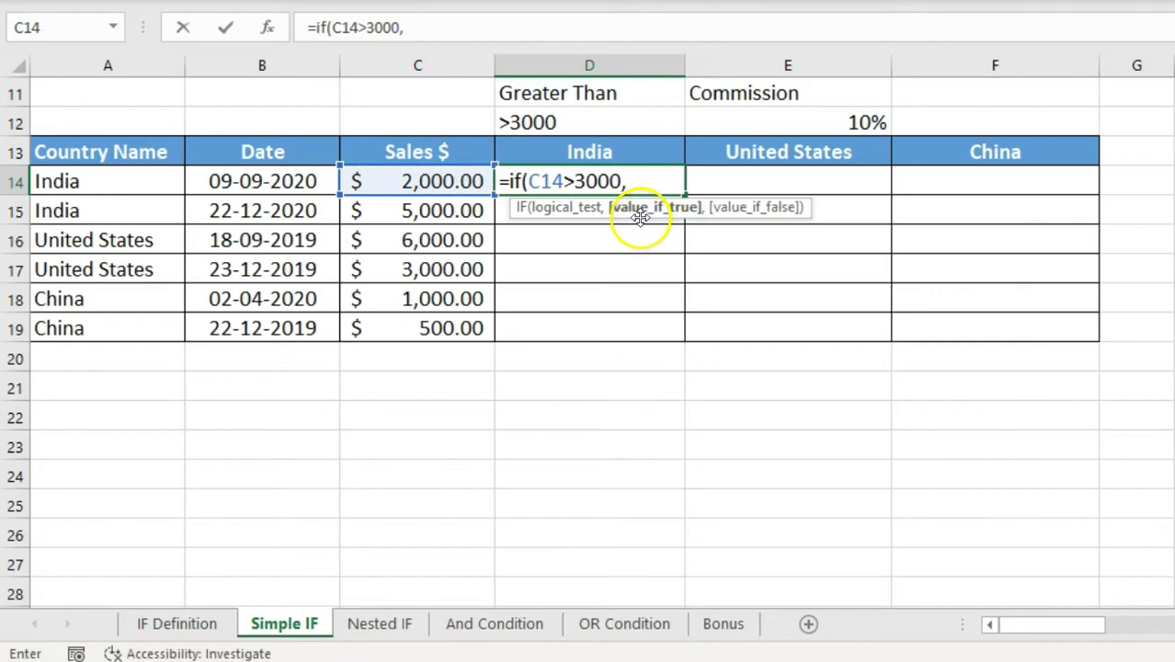
click(442, 177)
text(*)
click(795, 122)
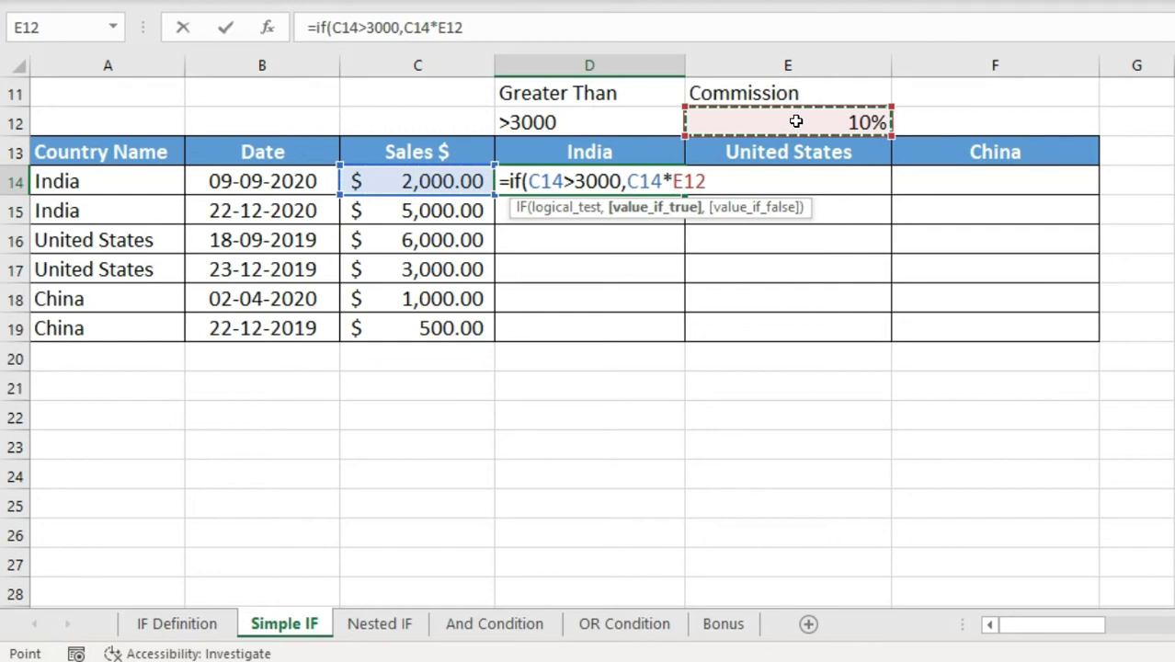
key(F4)
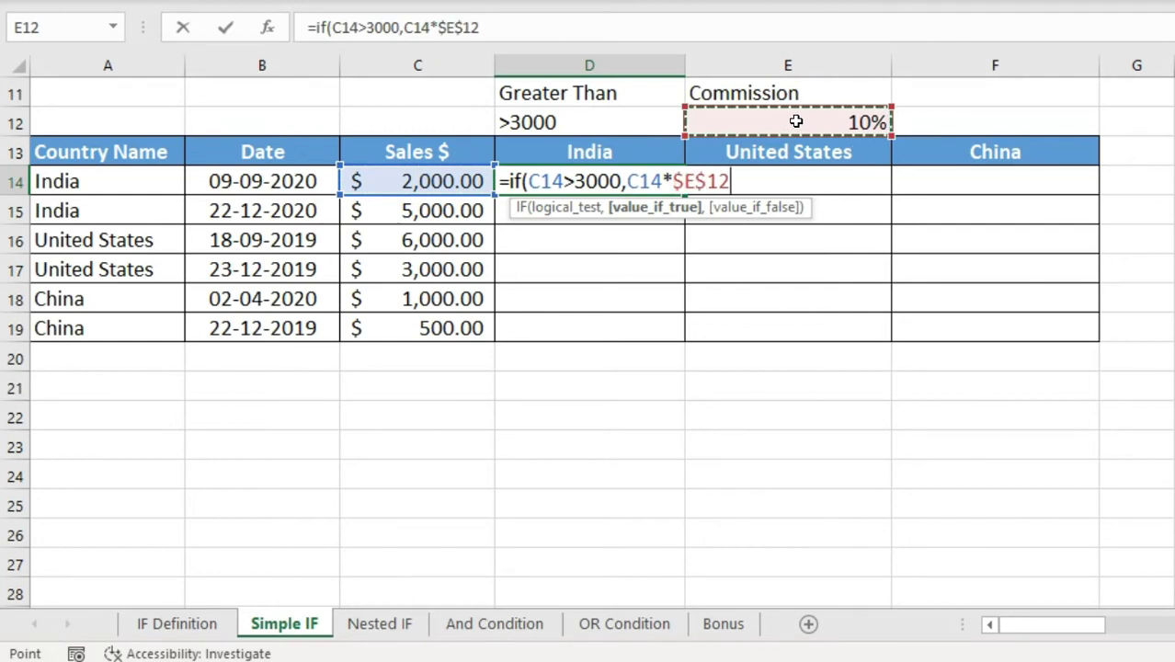
key(Return)
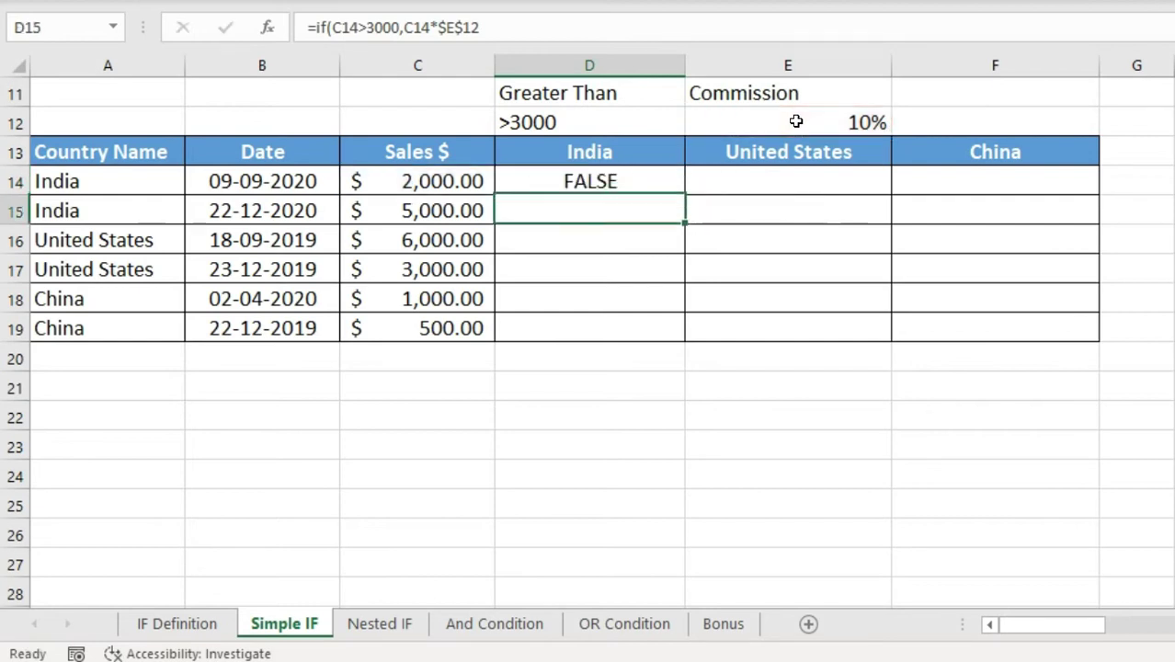
Add 0 as the value-if-false argument of the D14 commission formula.
key(Up)
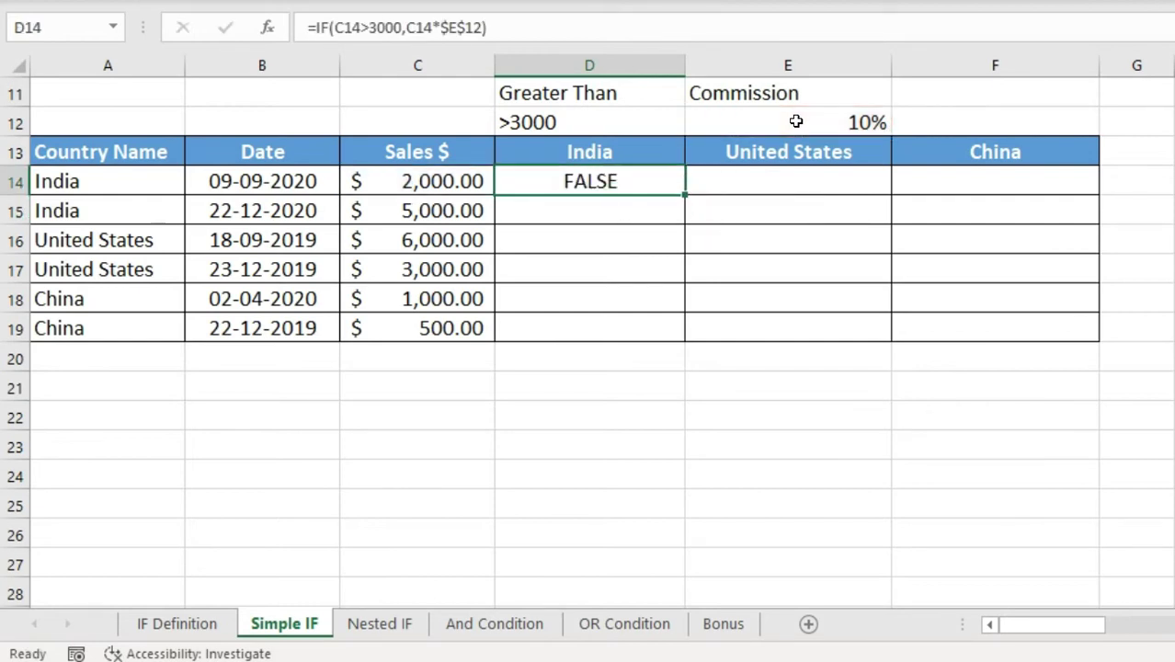
key(F2)
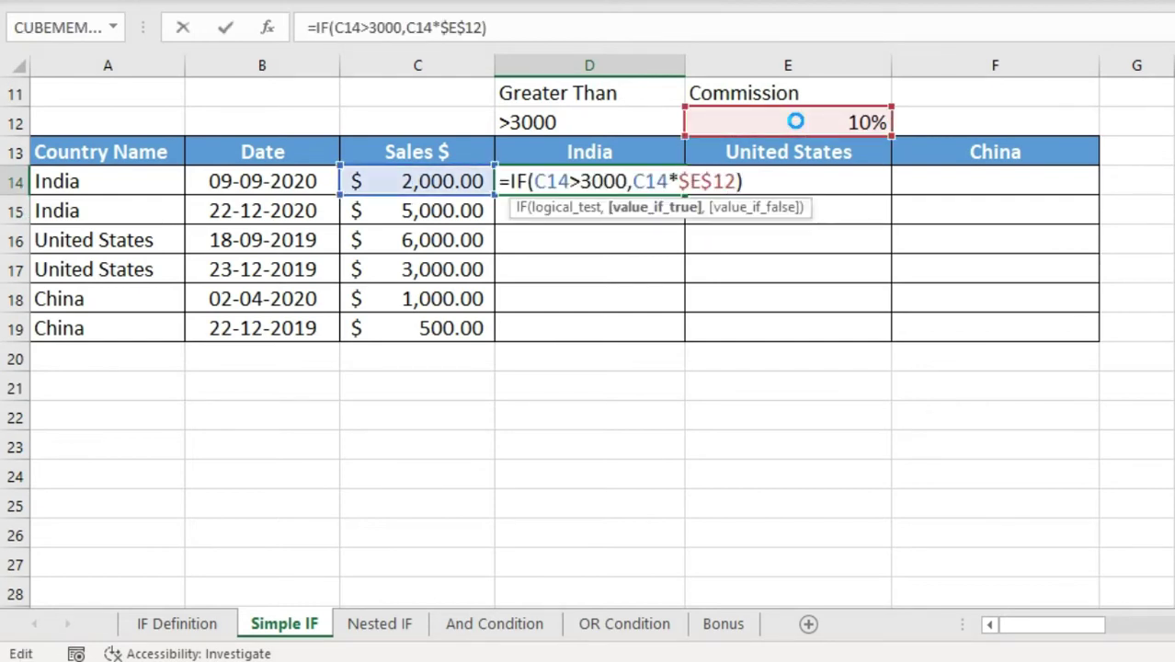
text(,0)
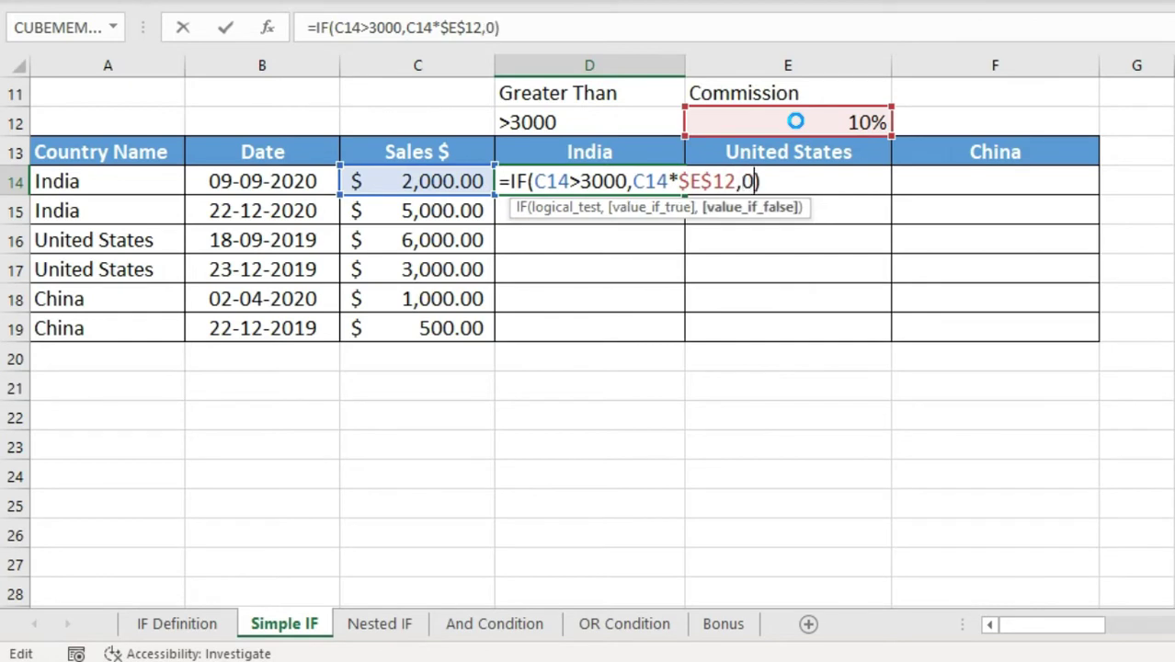
key(Return)
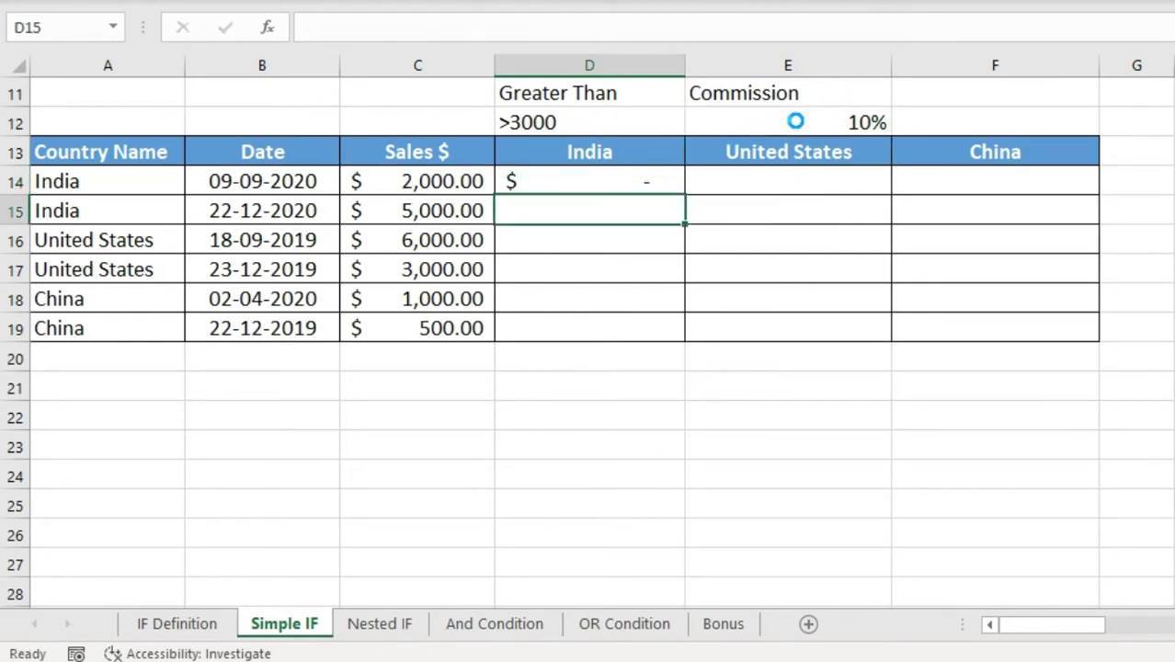
Copy the D14 commission formula down the India column to D19 and check it against the sales in C15:C16.
key(Up)
key(shift+Down)
key(shift+Down)
key(shift+Down)
key(shift+Down)
key(shift+Down)
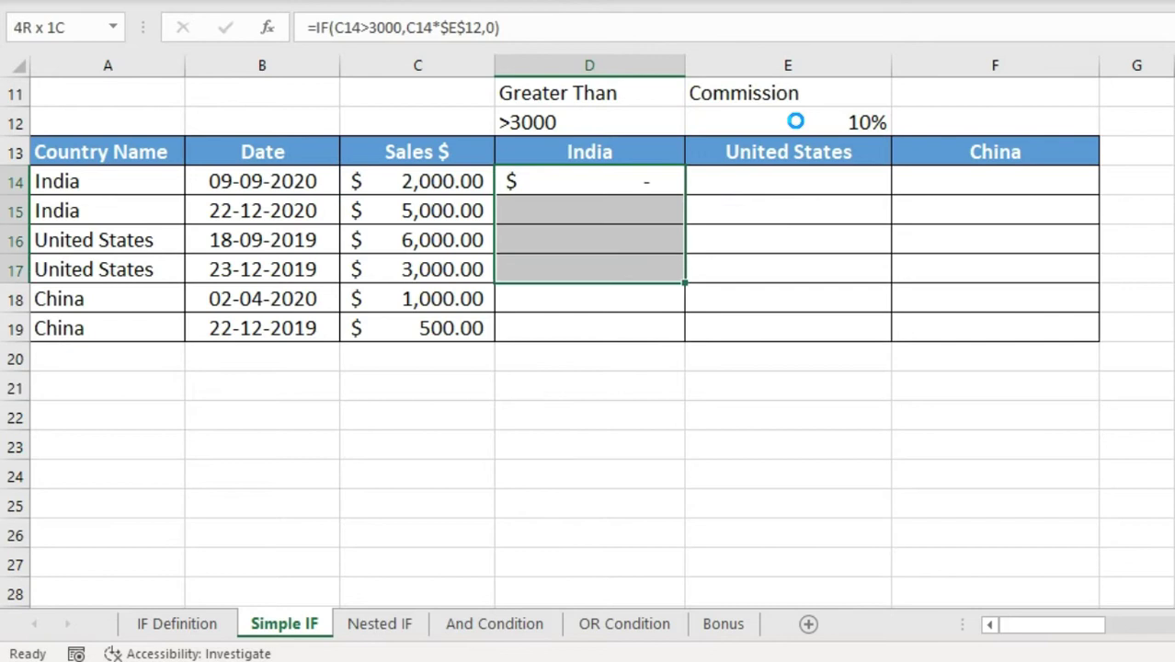
key(ctrl+d)
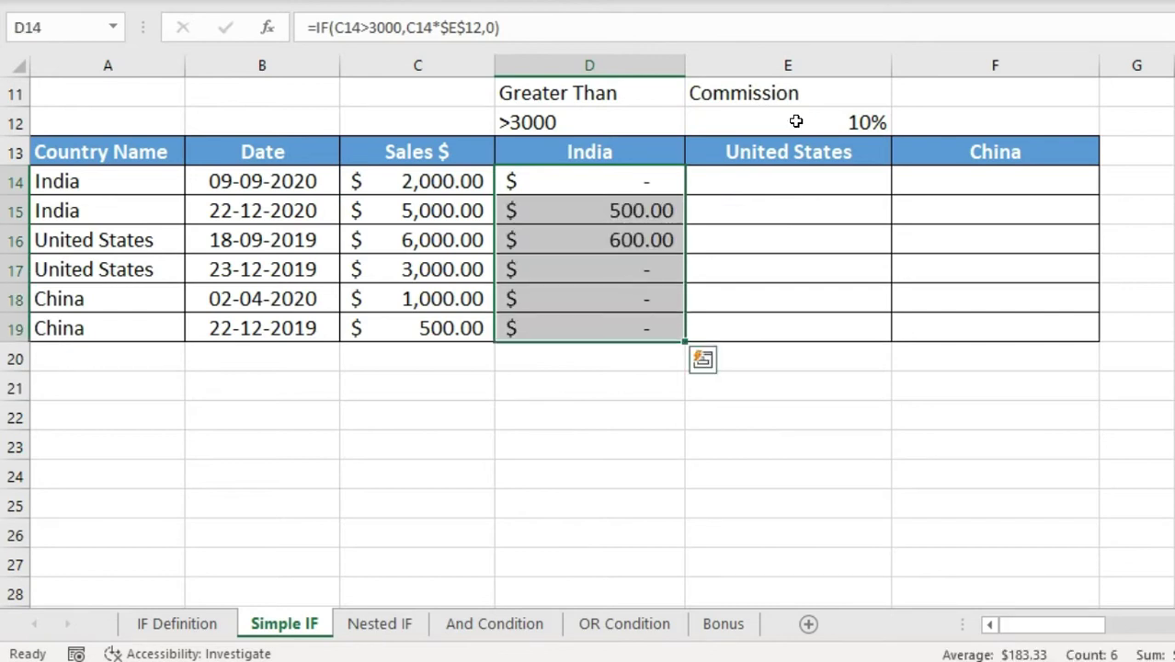
drag(441, 211, 450, 239)
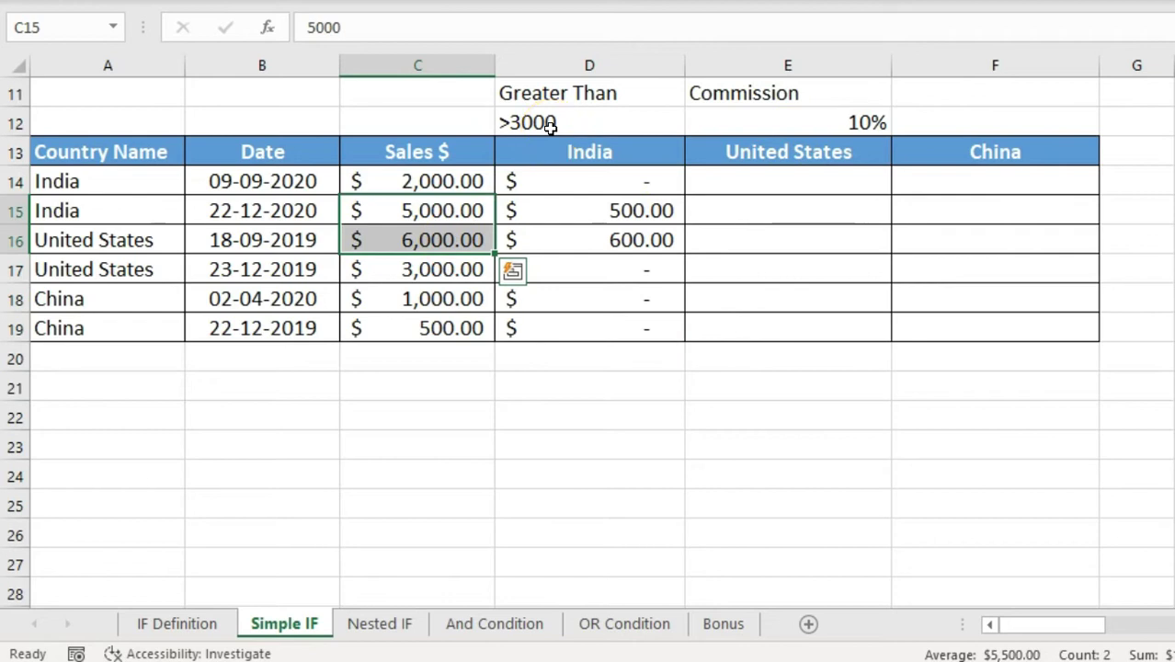
Lock column C in both sales references of the D14 formula, giving =IF($C14>3000,$C14*$E$12,0).
click(589, 181)
click(335, 28)
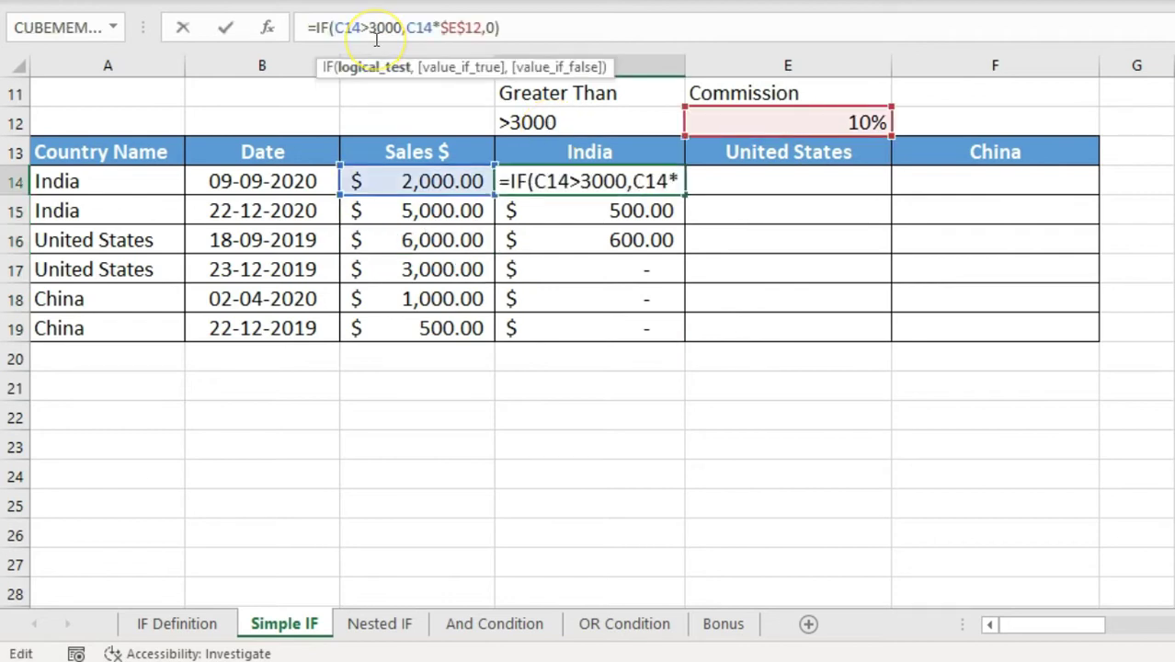
text($)
key(Right)
key(Right)
key(Right)
key(Right)
key(Right)
key(Right)
key(Right)
key(Right)
key(Right)
key(Right)
key(Right)
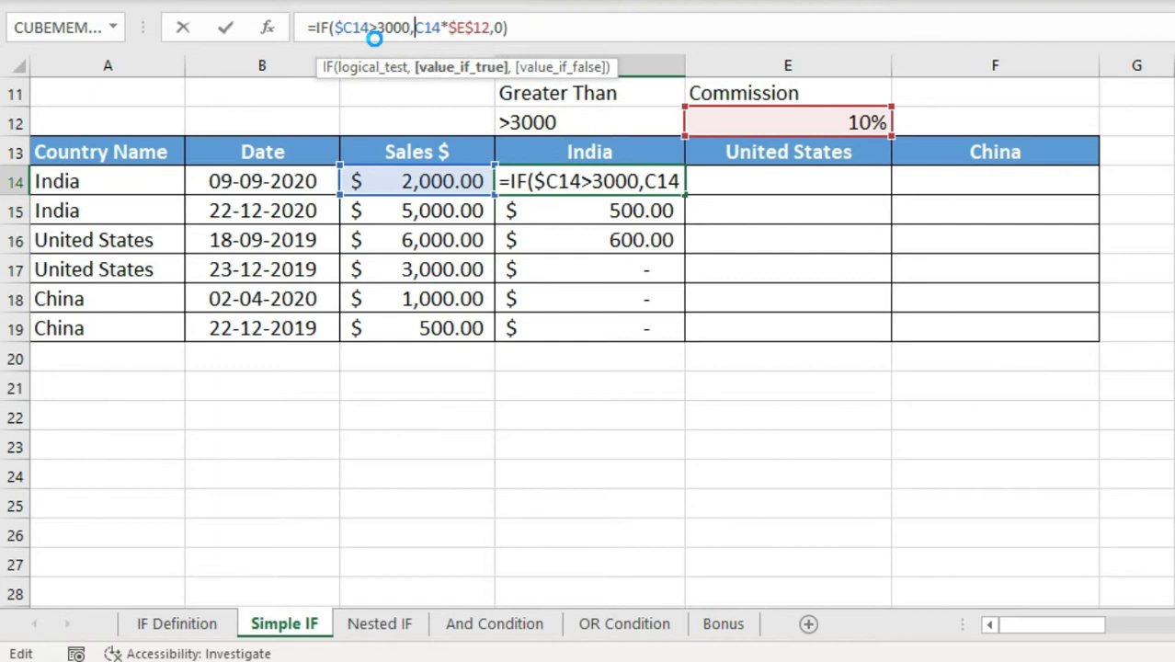
text($)
key(ctrl+Return)
Fill the revised D14 formula down to D19 and across the United States and China columns through F19.
key(ctrl+shift+Down)
key(ctrl+d)
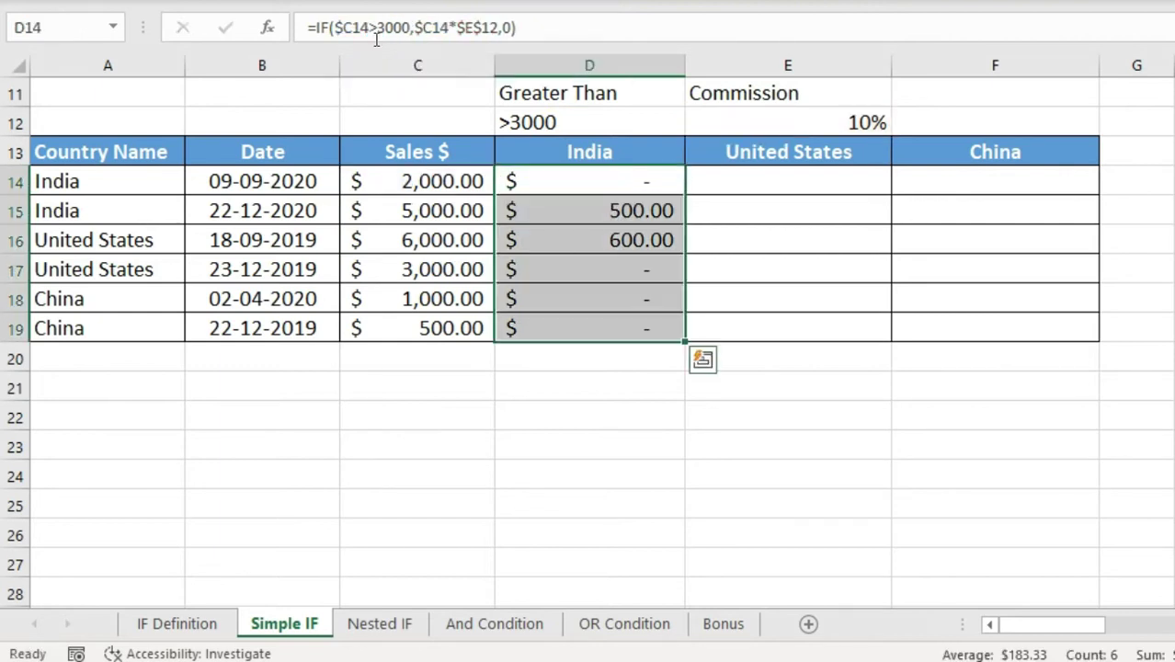
key(shift+Right)
key(shift+Right)
key(shift+Right)
key(shift+Left)
key(ctrl+r)
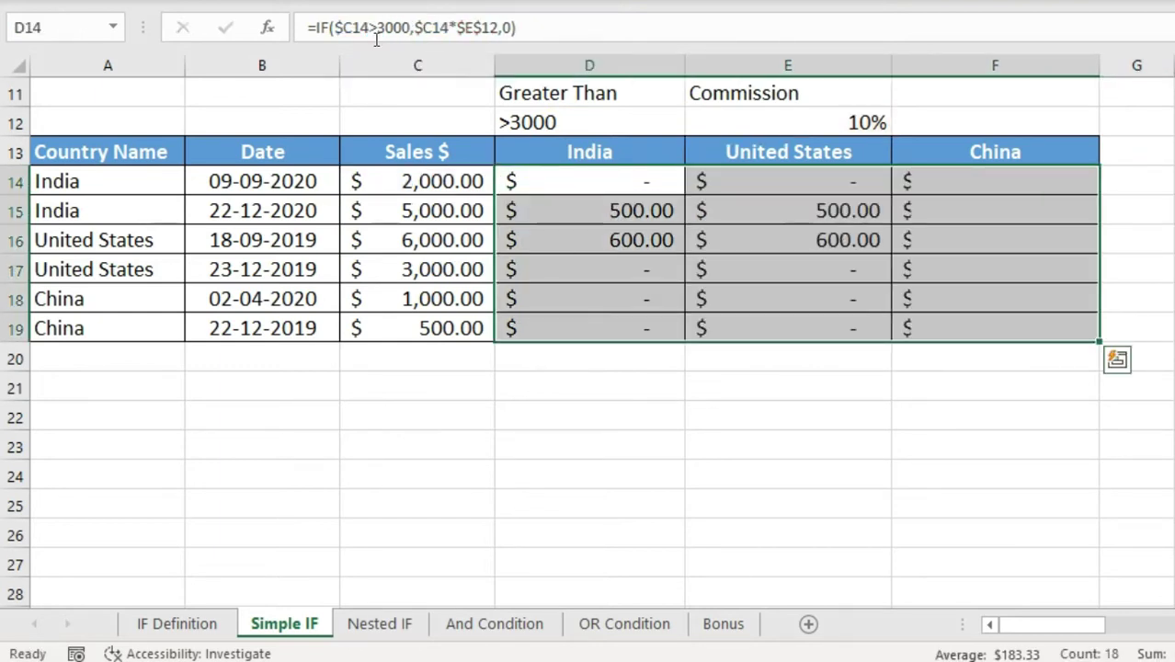
click(664, 308)
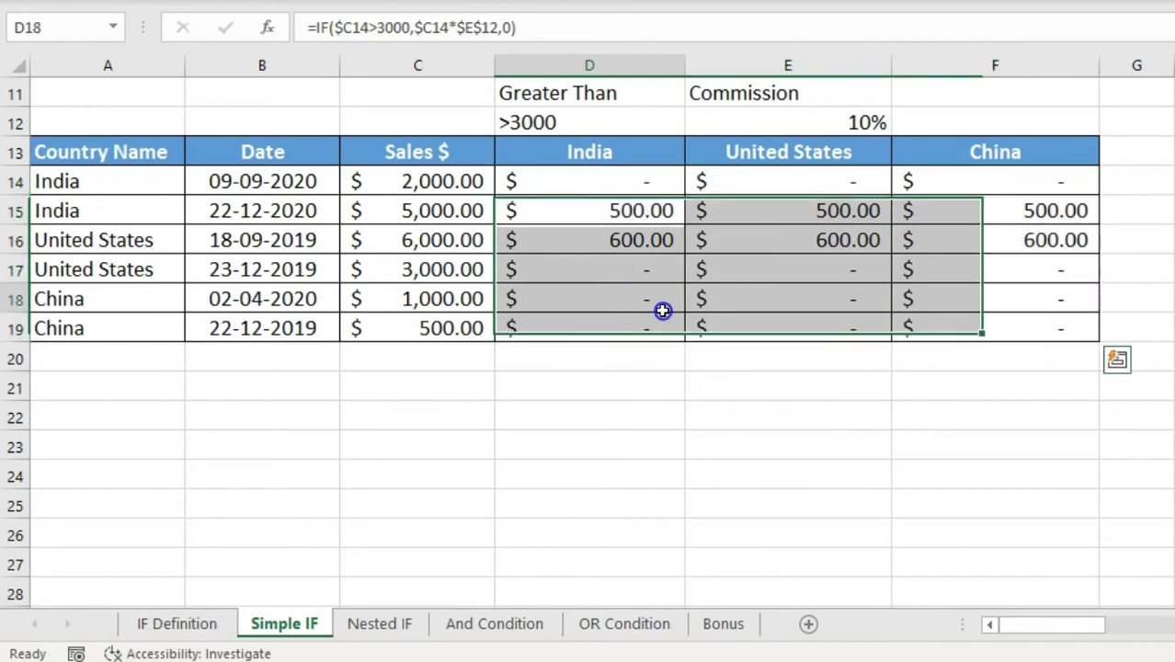
drag(811, 225, 1028, 230)
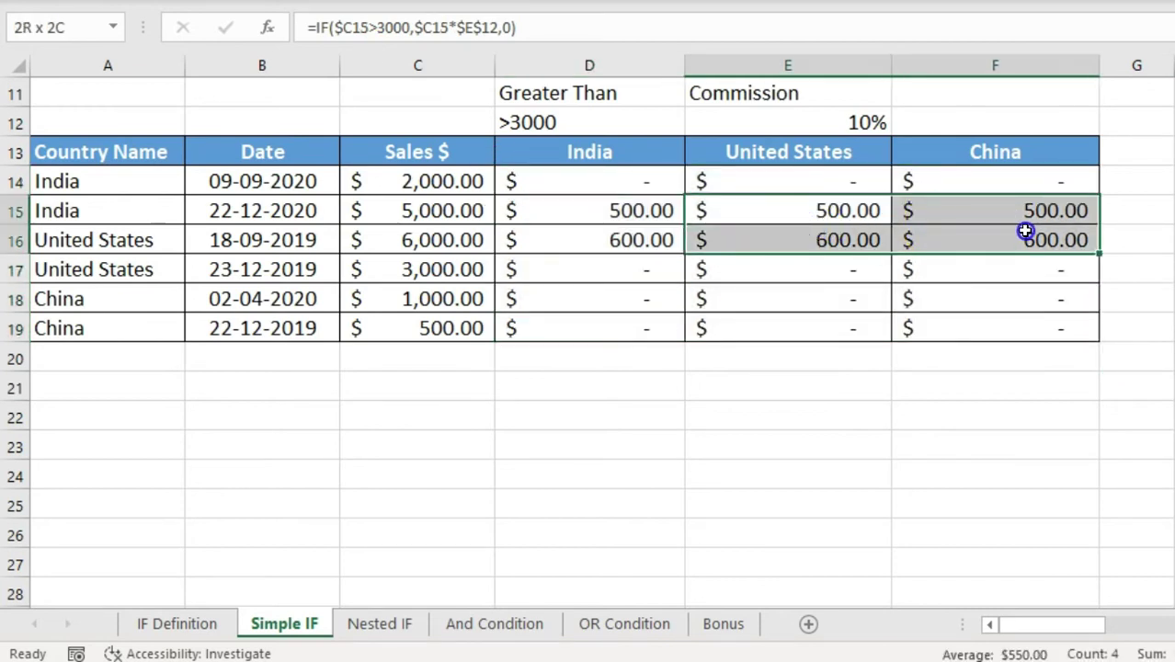
Change the sales value in C16 to 1000 and check the commissions in D16:F16.
drag(446, 206, 440, 231)
click(442, 237)
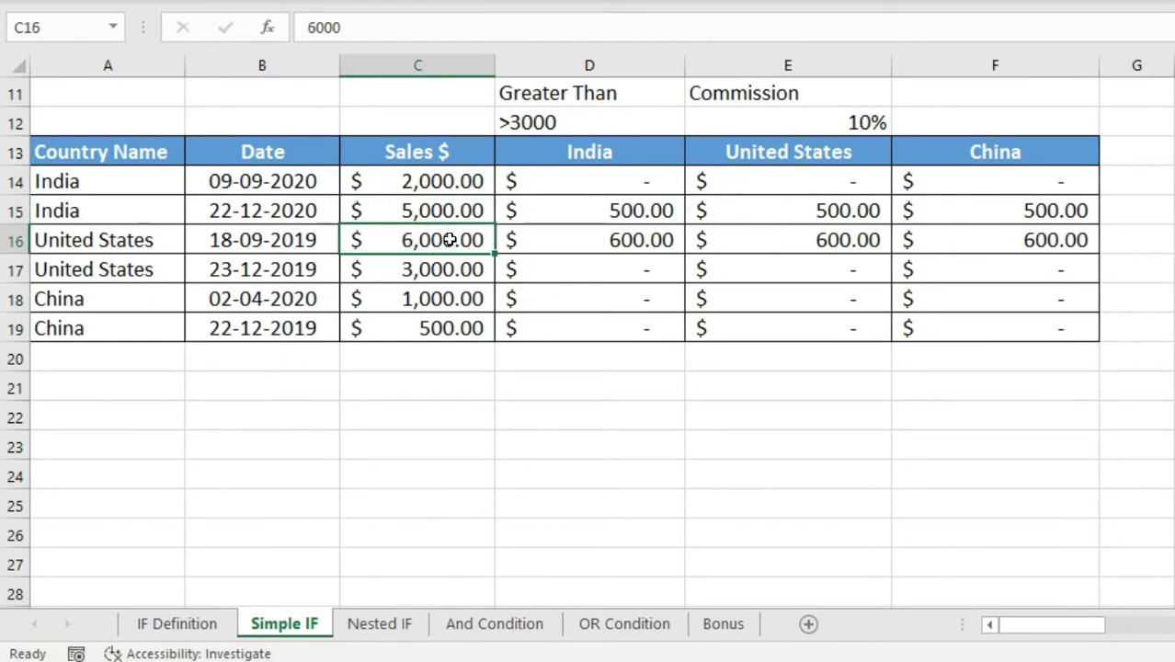
text(1000)
key(Return)
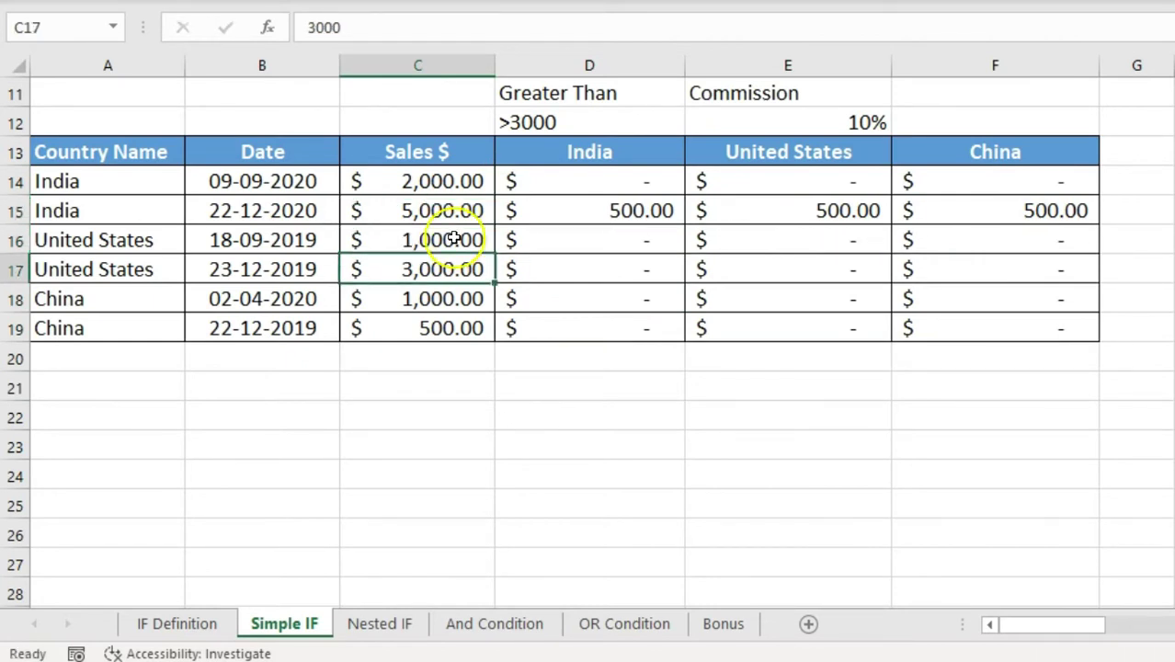
drag(602, 244, 1002, 237)
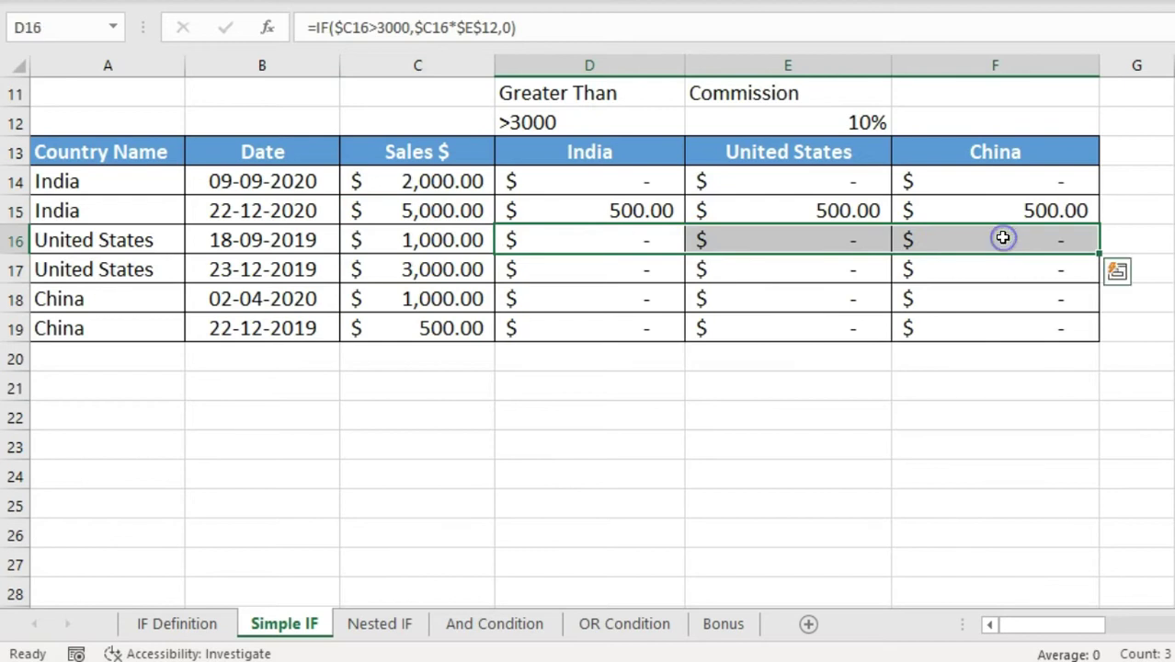
click(588, 179)
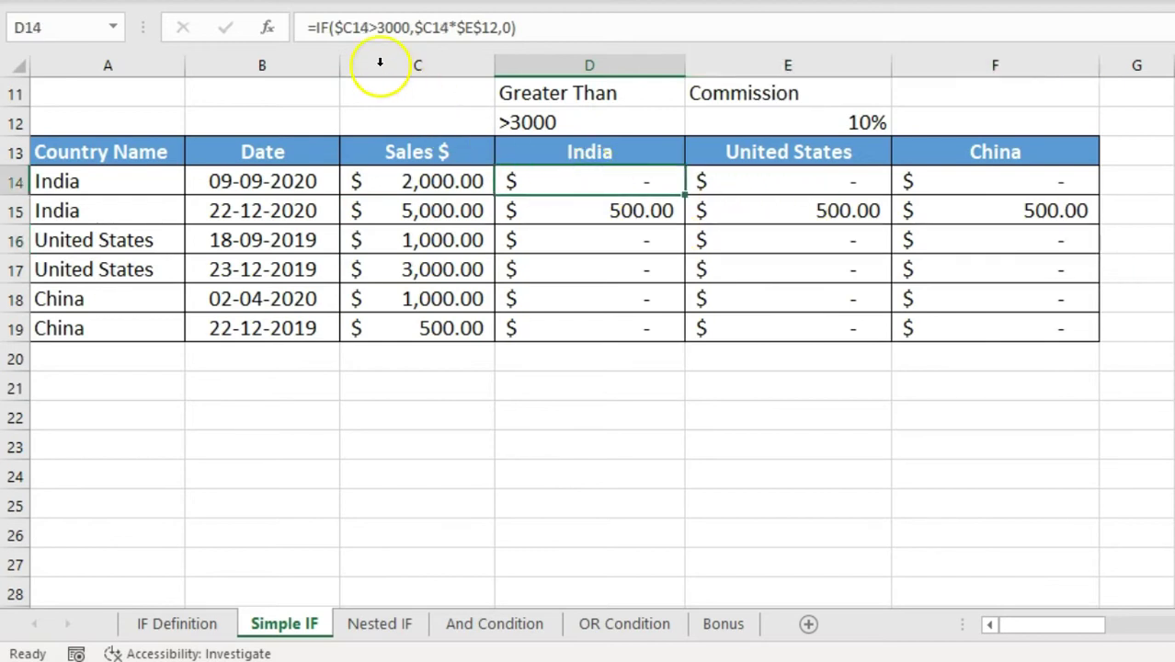
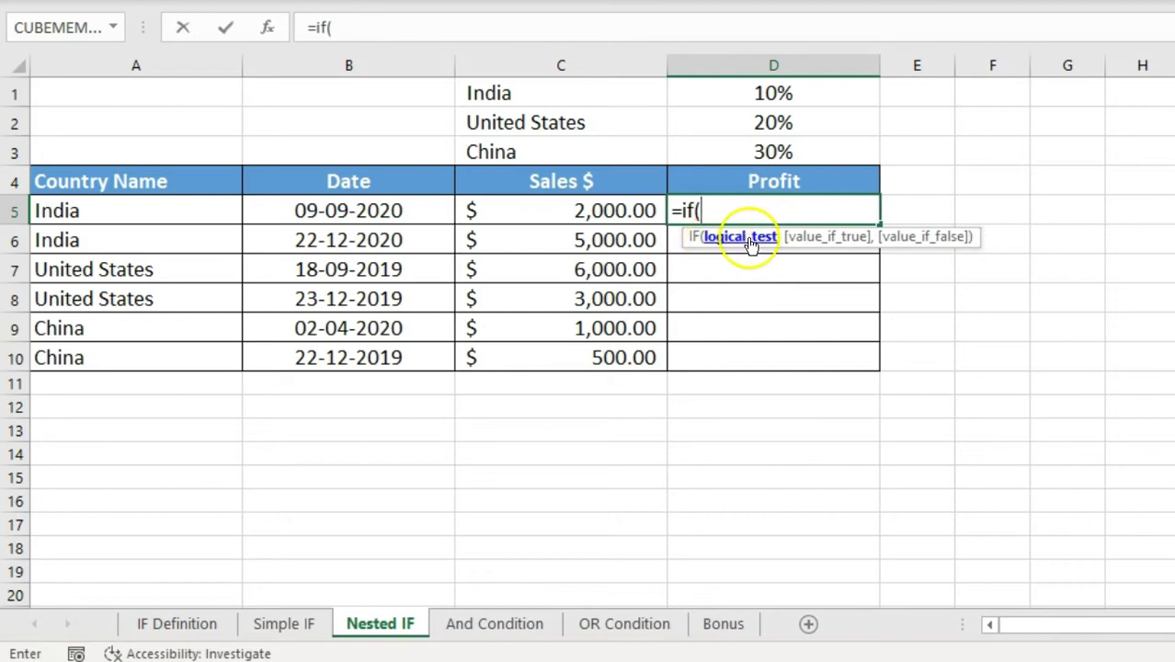
Enter $A5=$C$1 as the logical test of the IF formula in Profit cell D5.
click(91, 211)
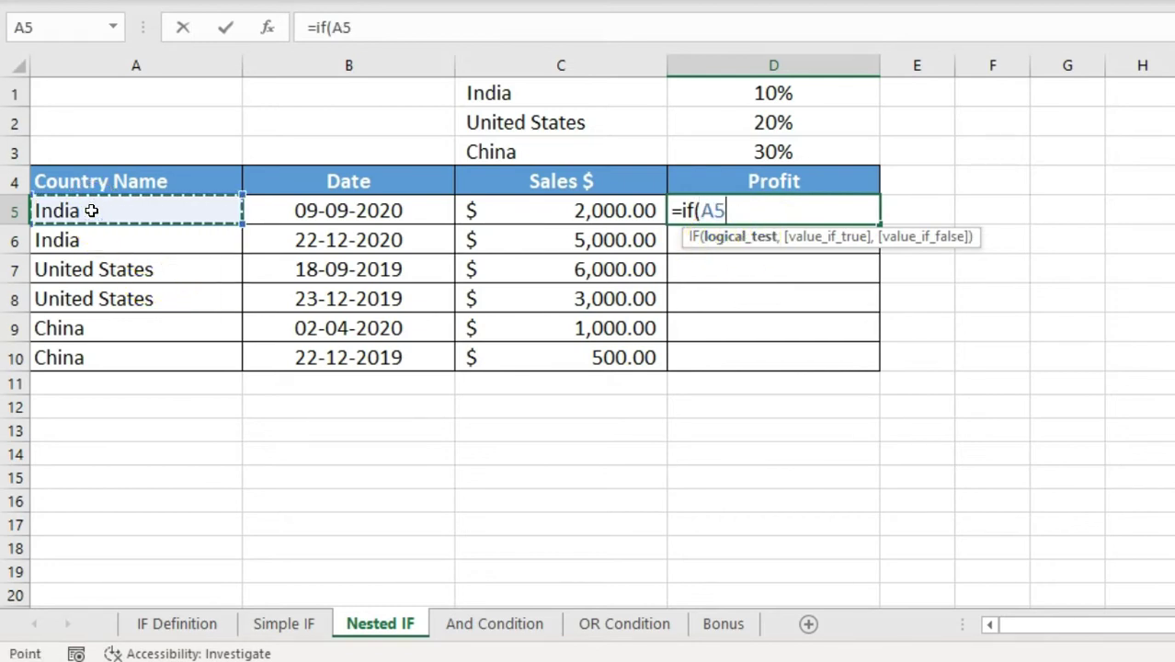
click(347, 32)
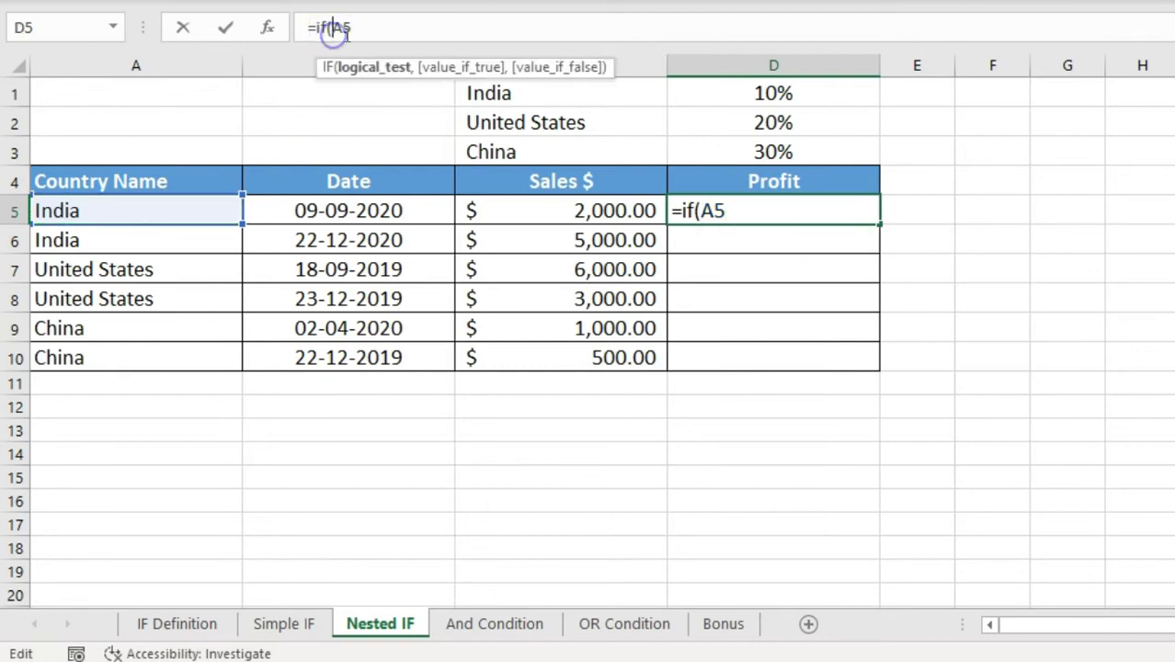
text($)
click(376, 28)
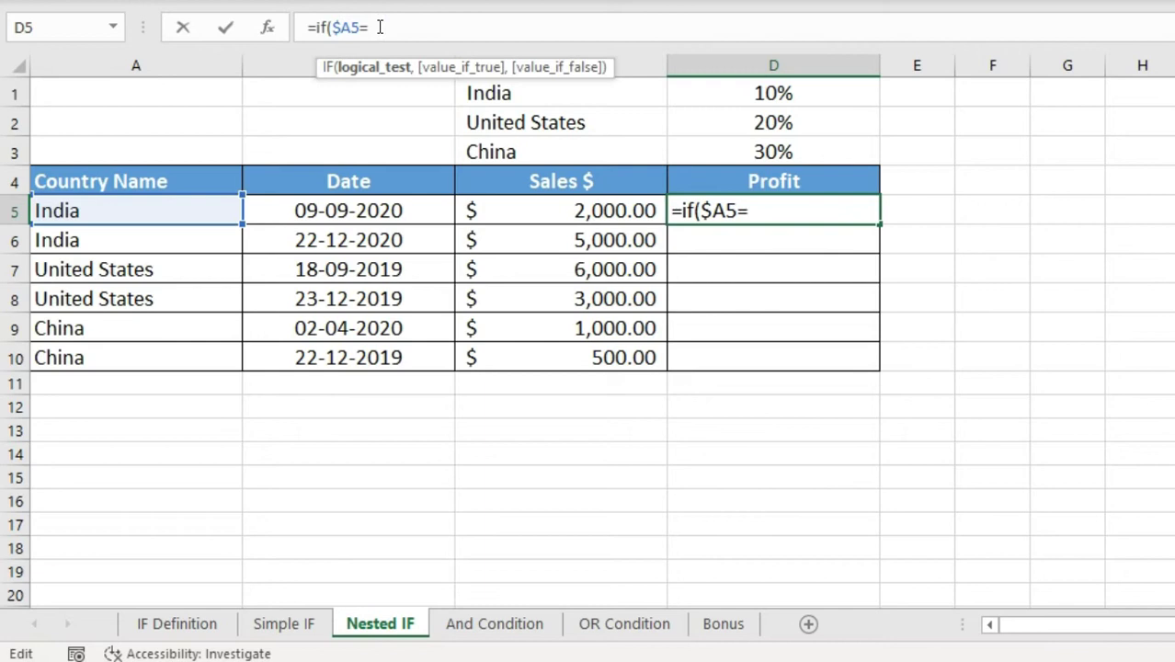
click(514, 93)
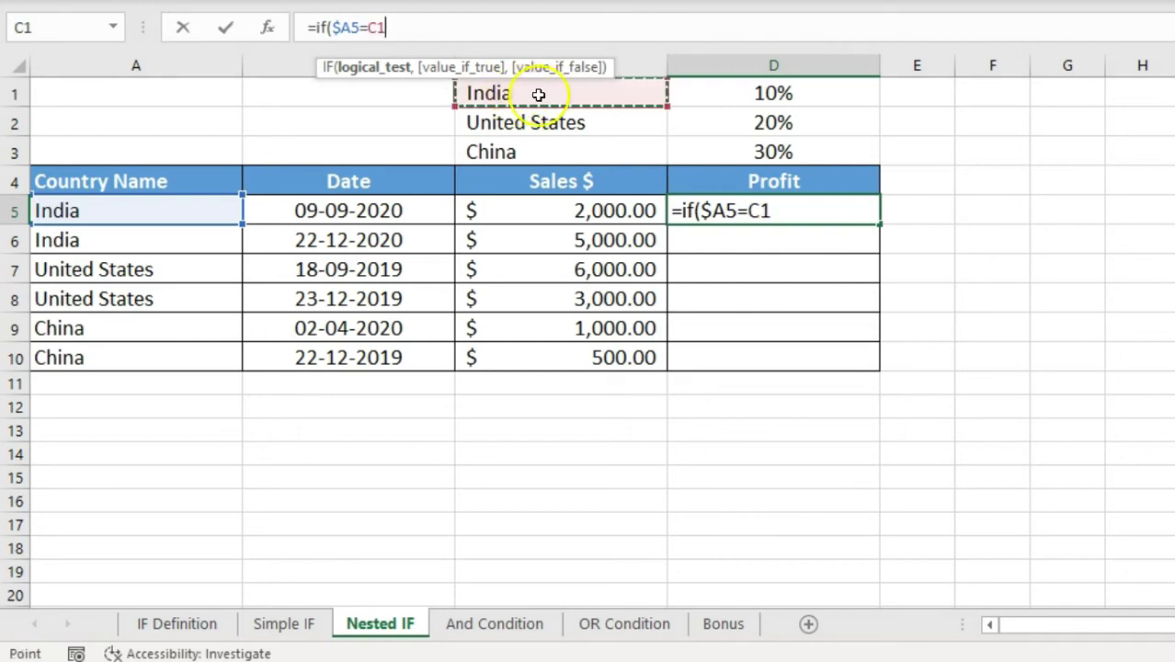
key(F4)
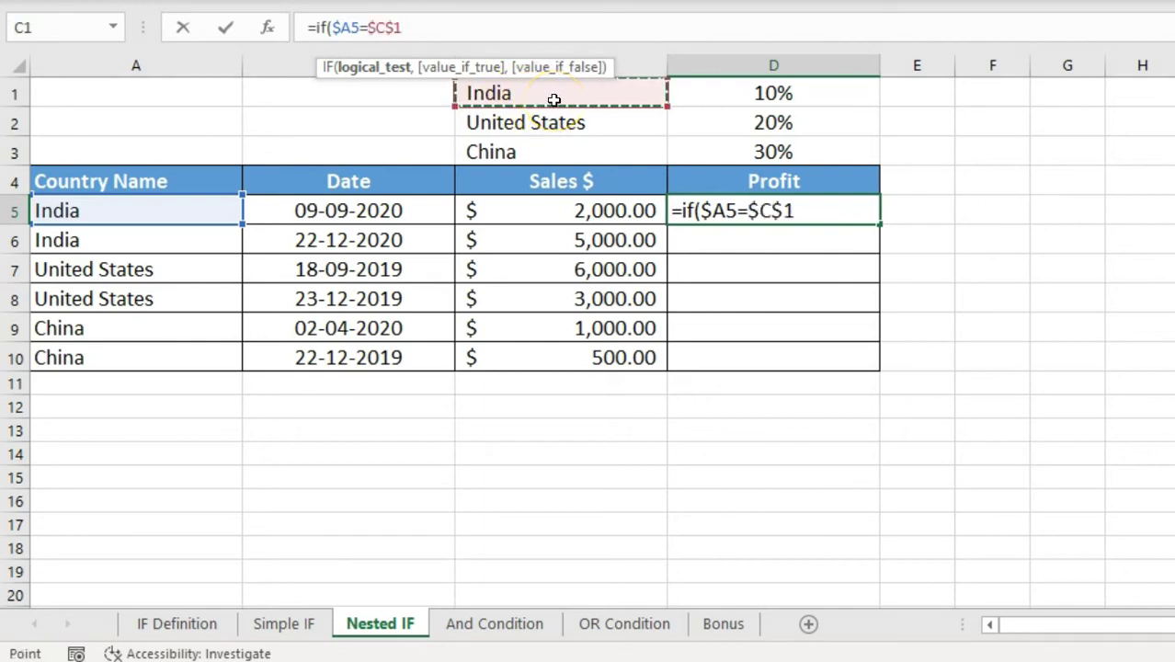
text(,)
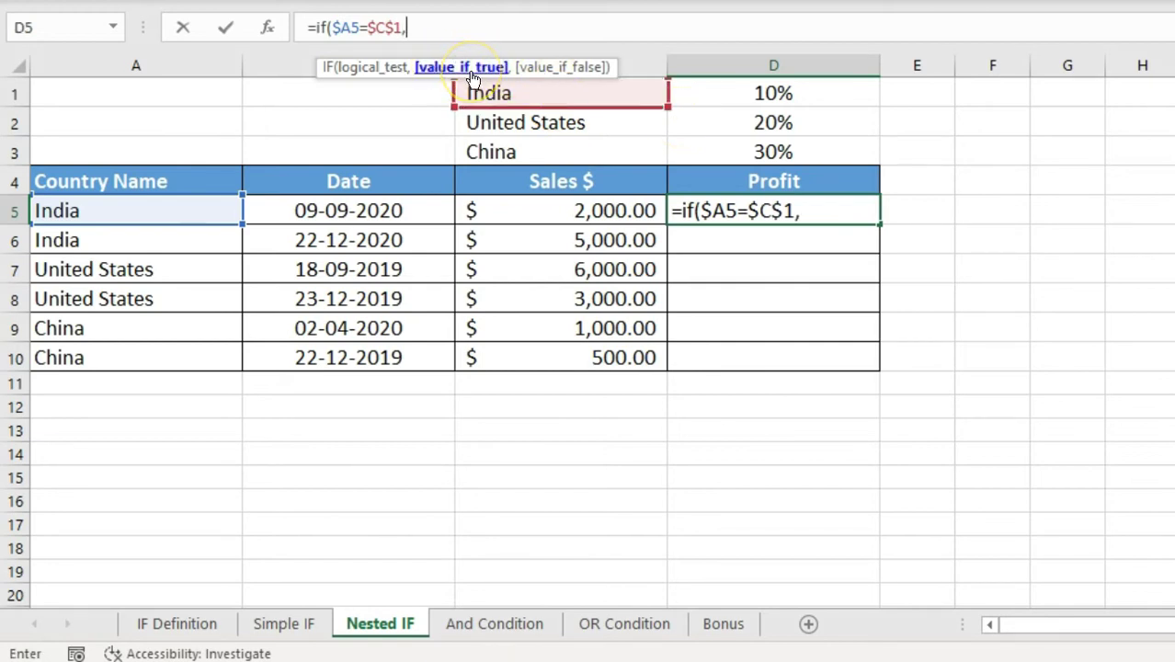
Enter $C5*$D$1 as the value-if-true argument of the IF formula in D5.
click(608, 210)
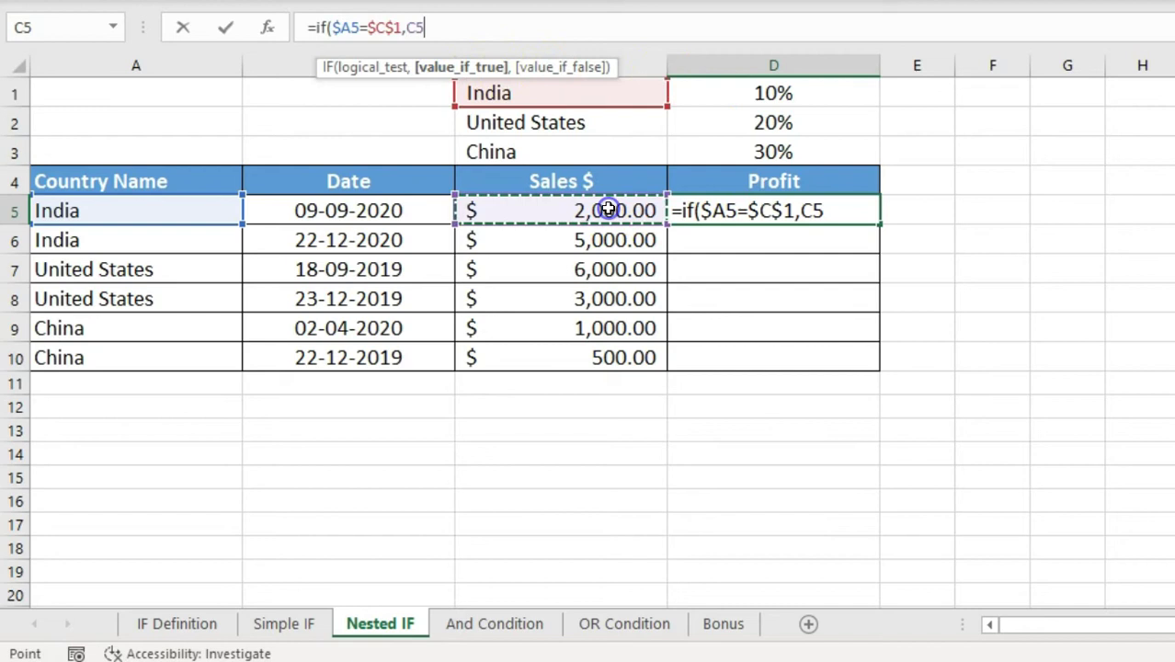
text(*)
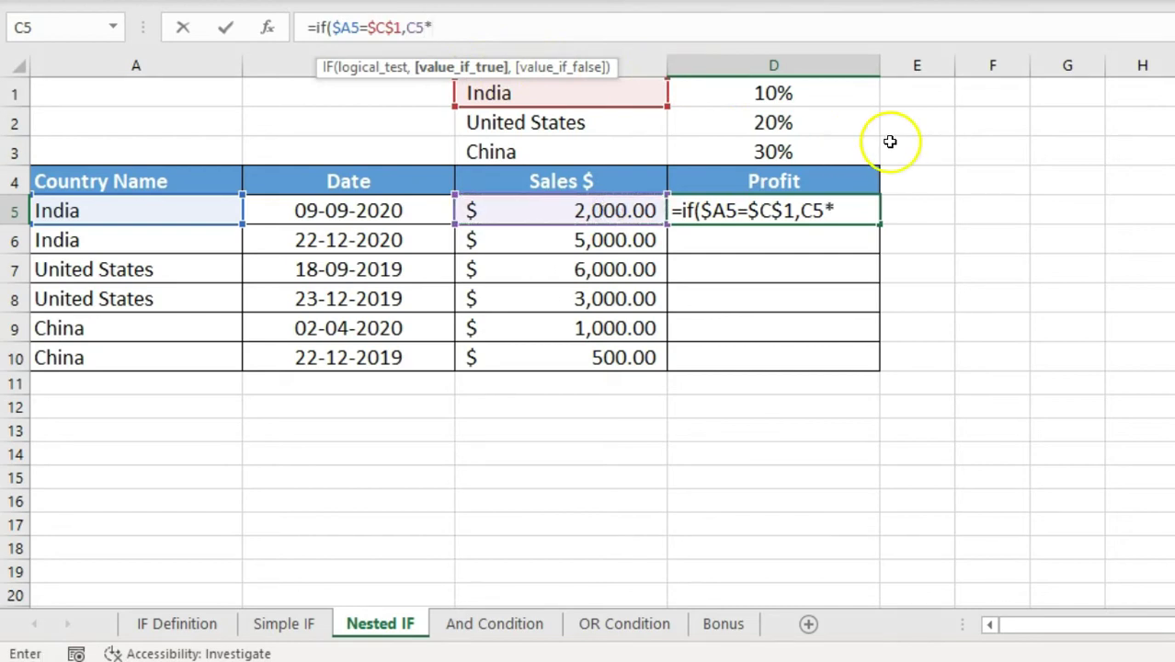
click(814, 98)
click(407, 27)
text($)
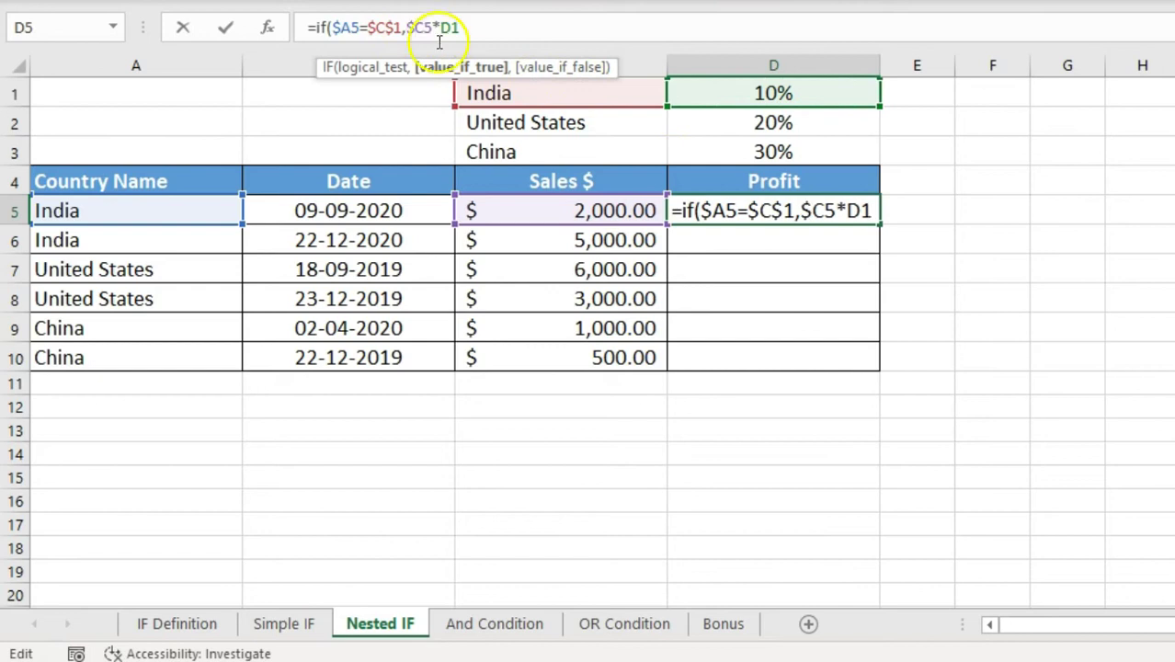
click(492, 35)
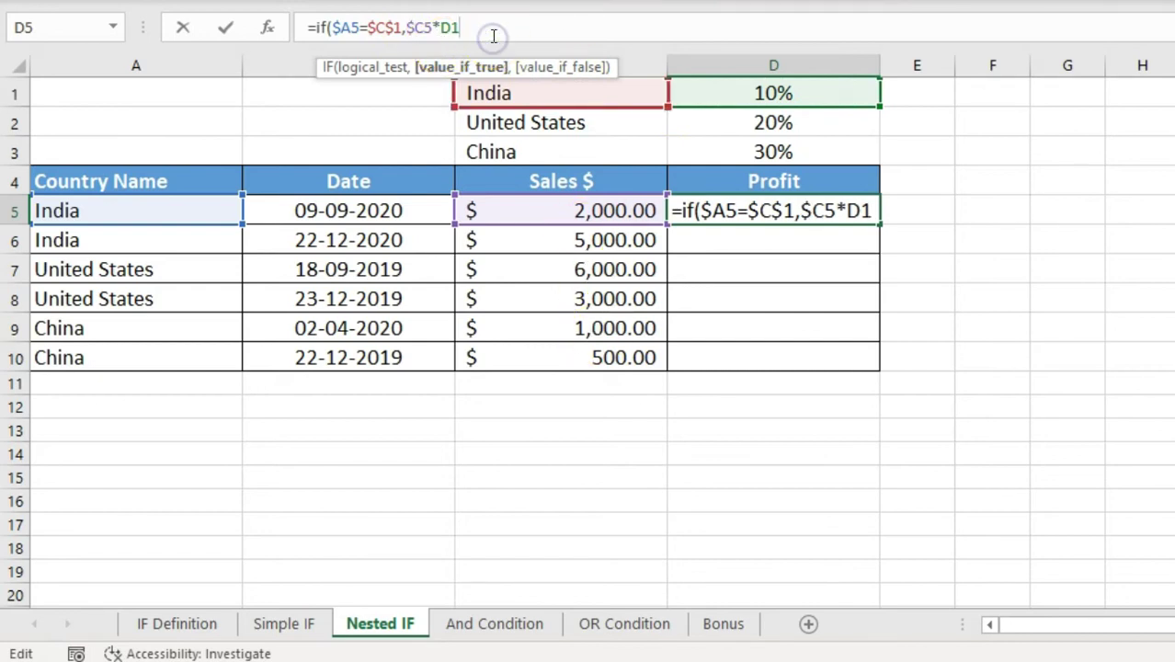
key(F4)
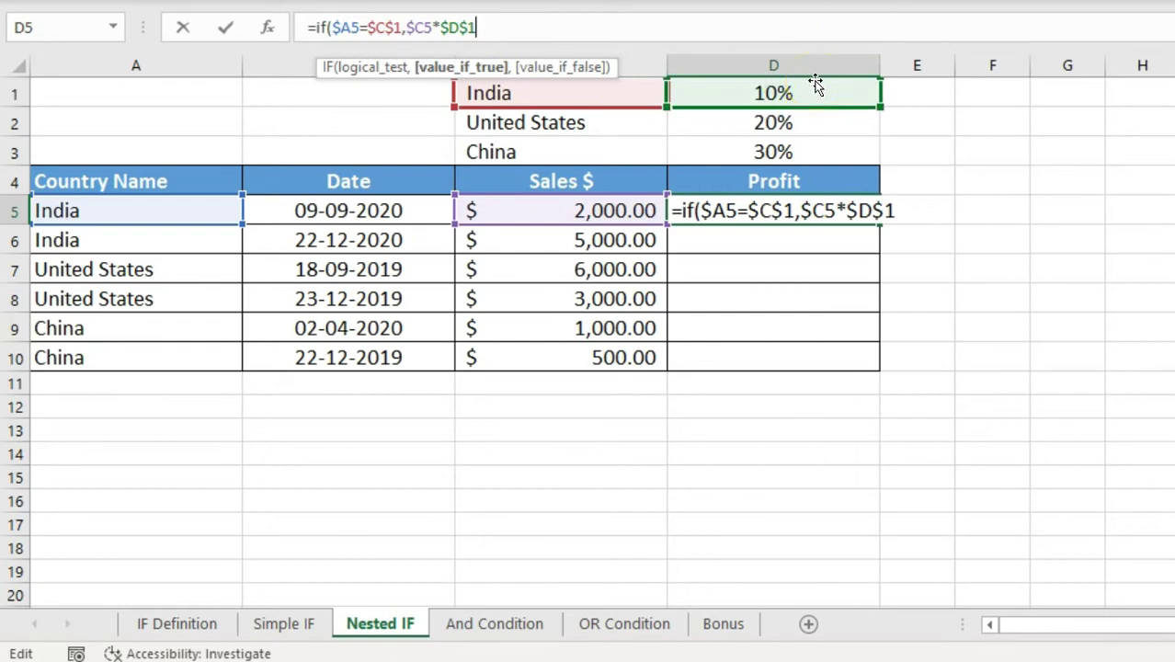
text(,)
click(578, 73)
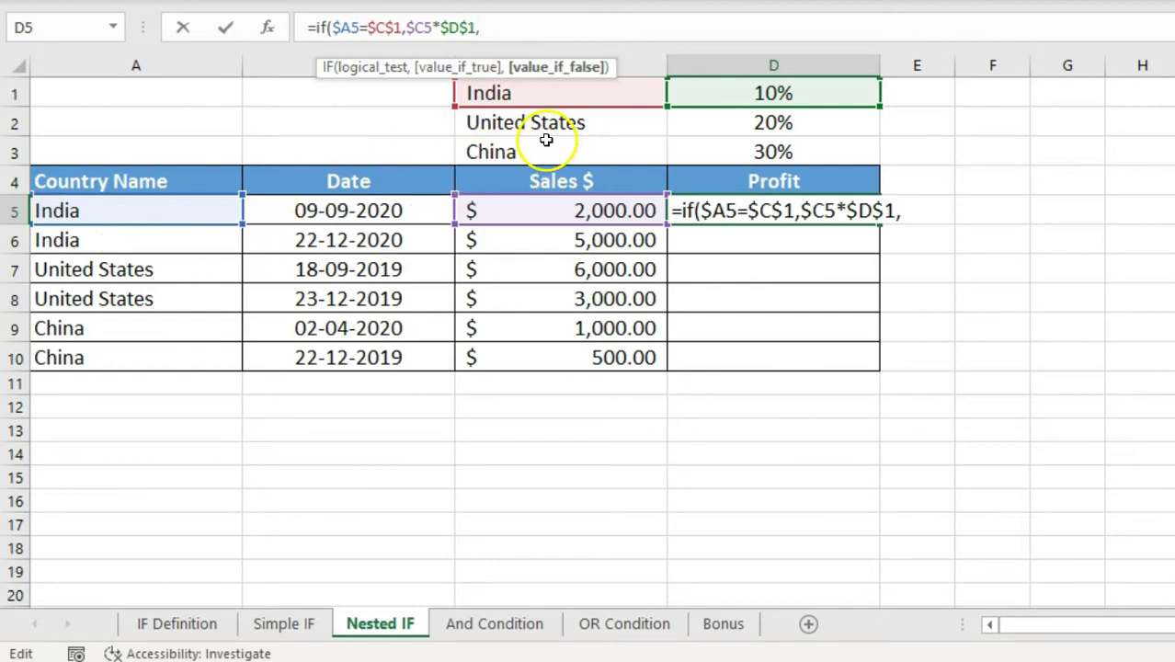
Nest a second IF as the D5 formula's value if false, with $A5=$C$2 as its logical test.
text(if)
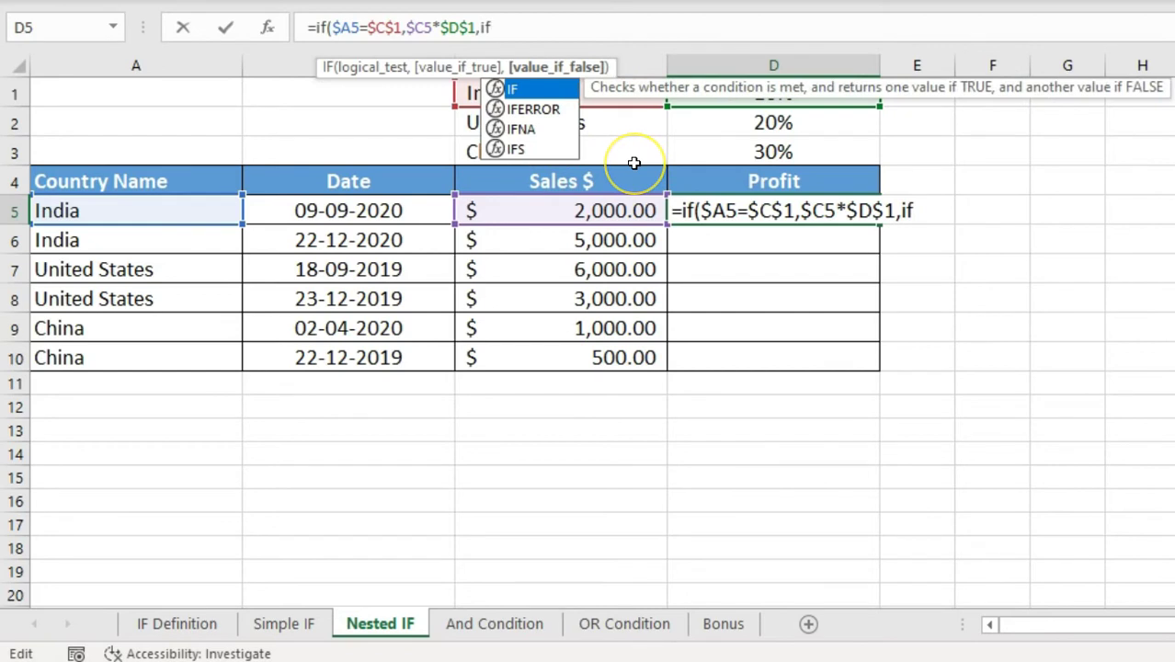
text(()
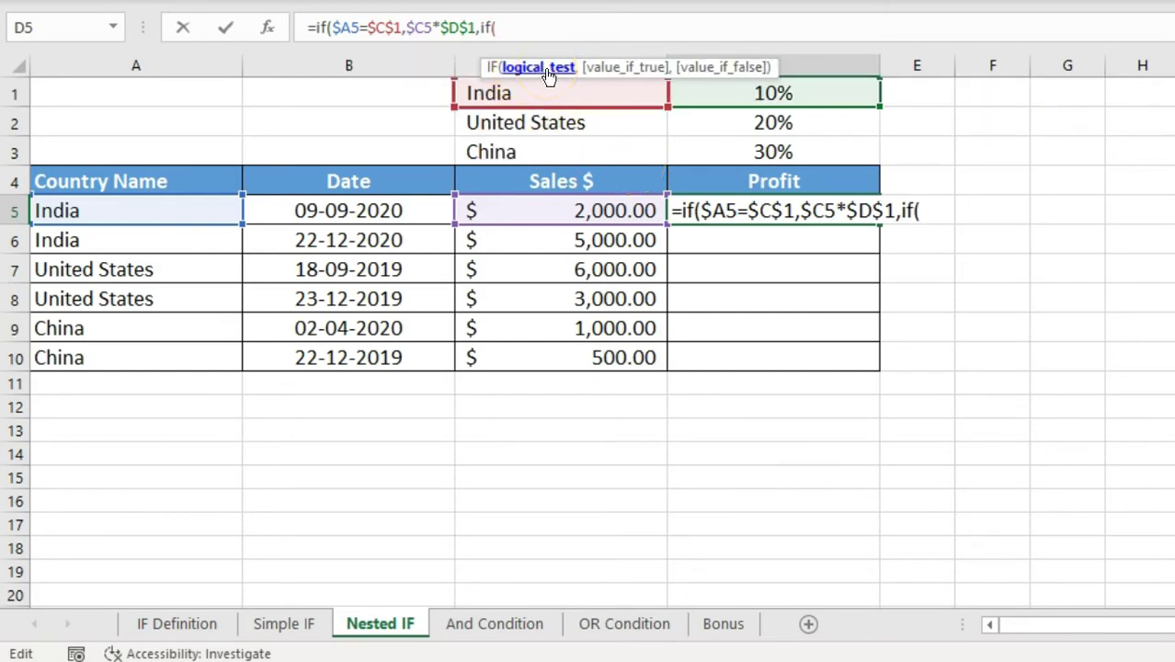
click(480, 22)
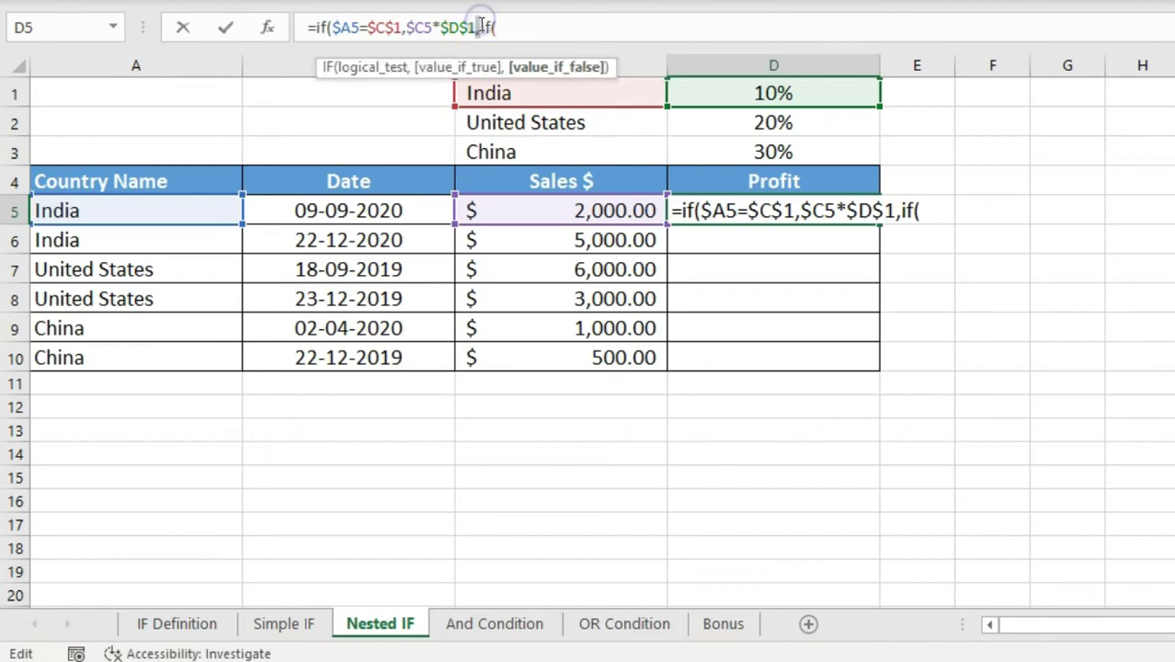
click(508, 27)
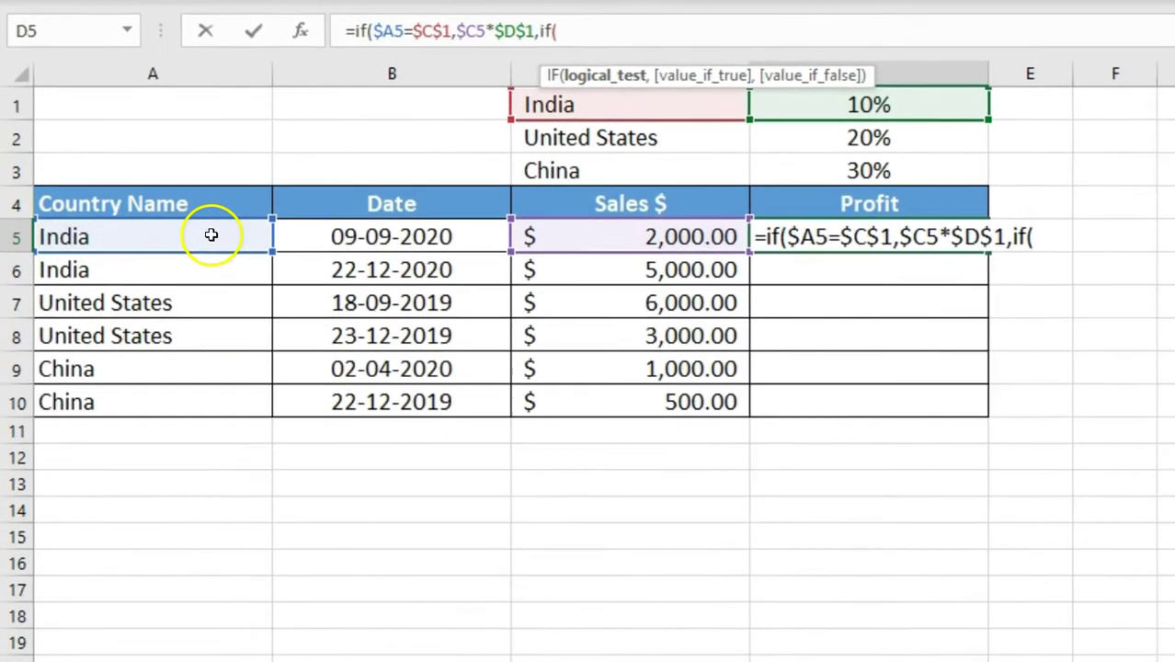
click(185, 209)
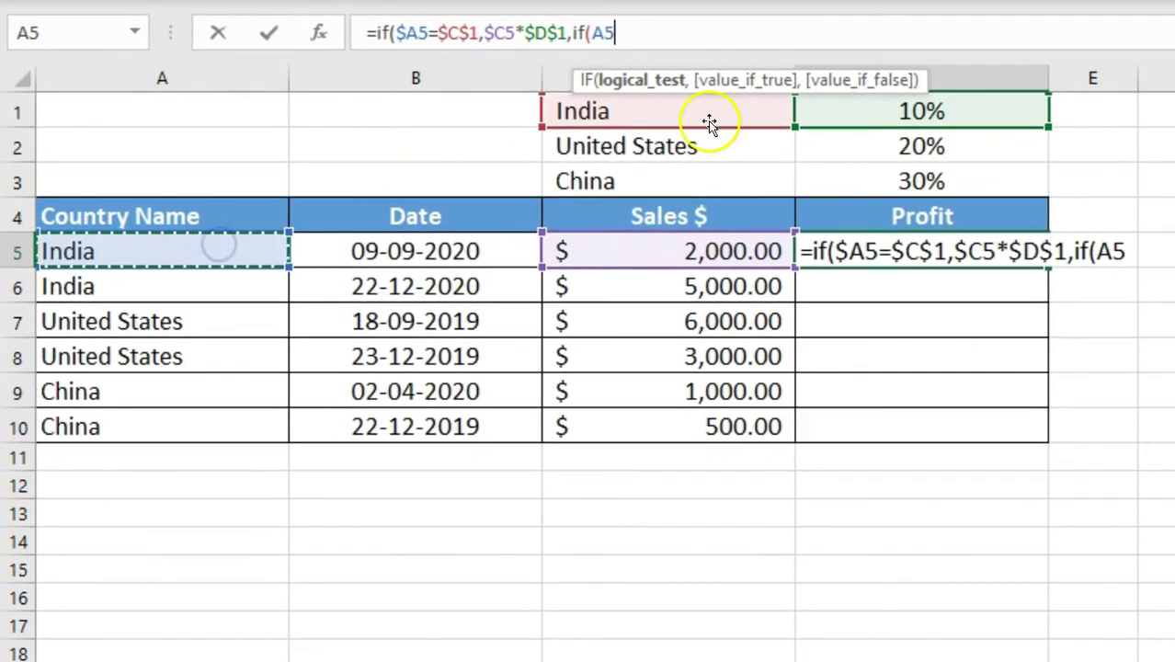
click(589, 34)
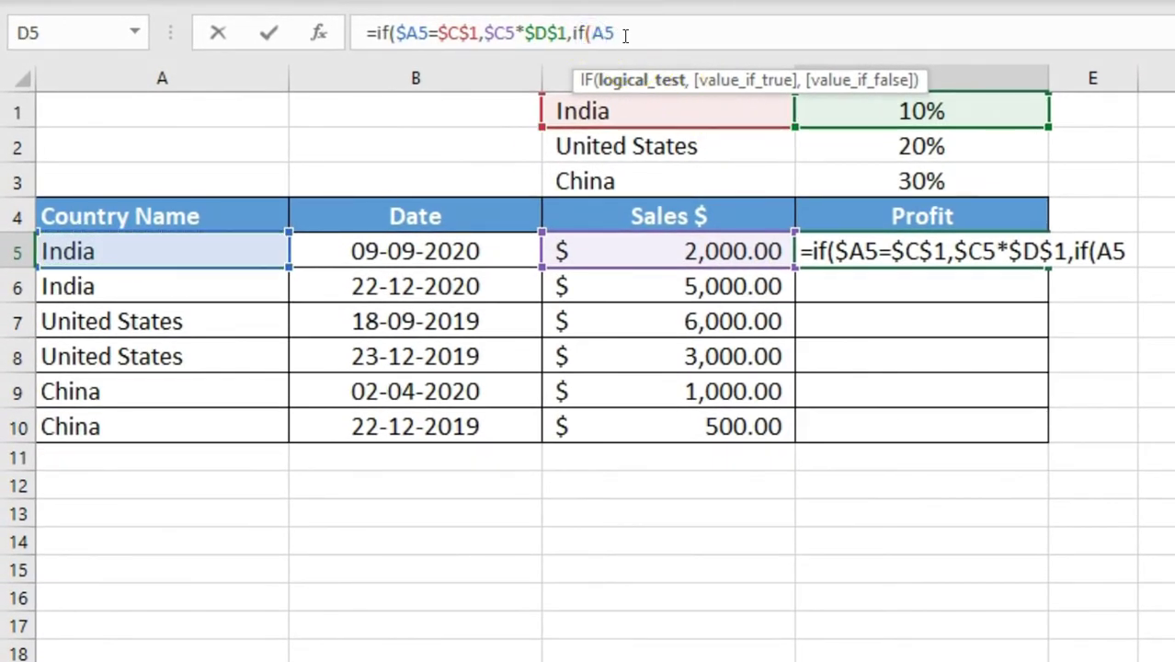
text($)
click(639, 33)
text(=)
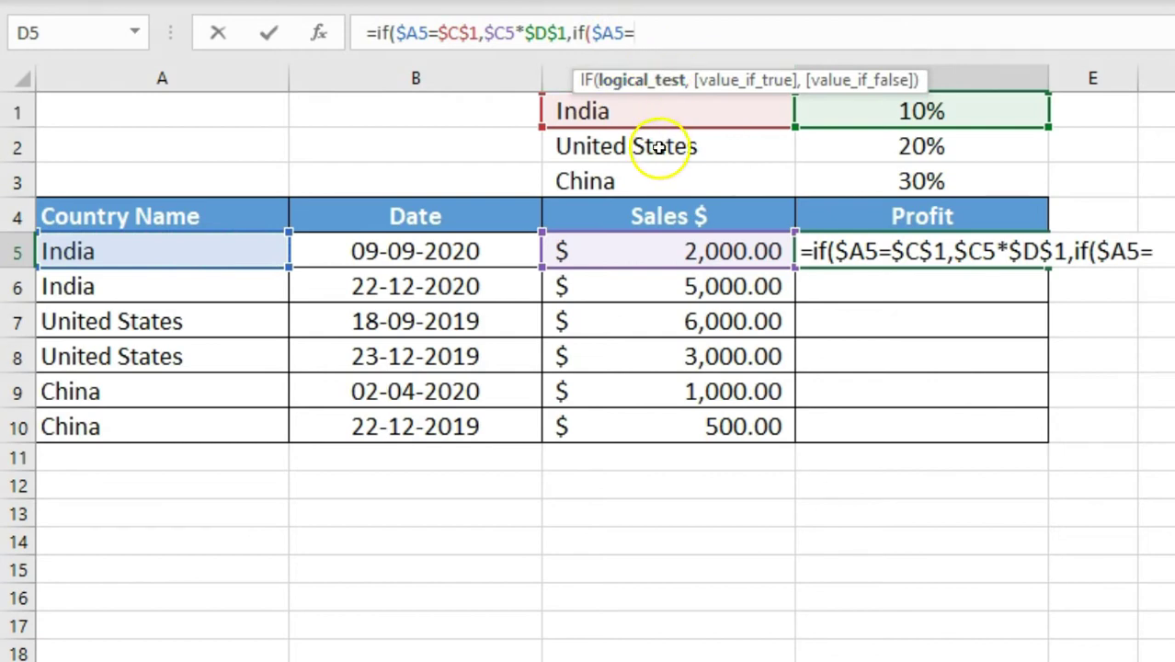
click(659, 147)
key(F4)
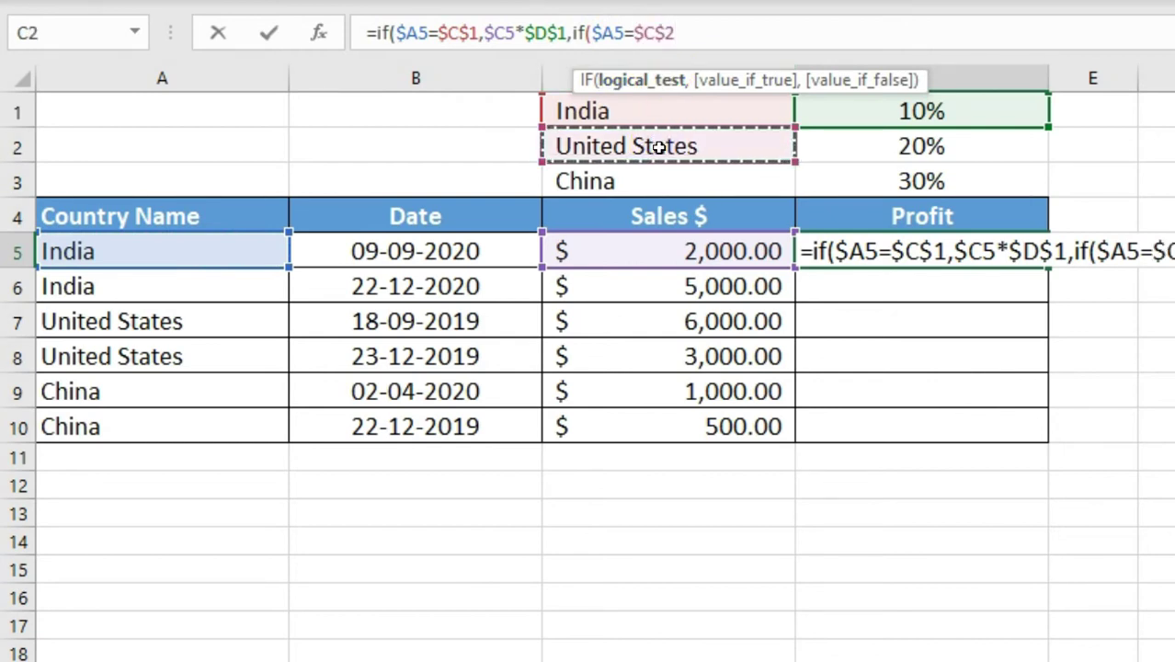
text(,)
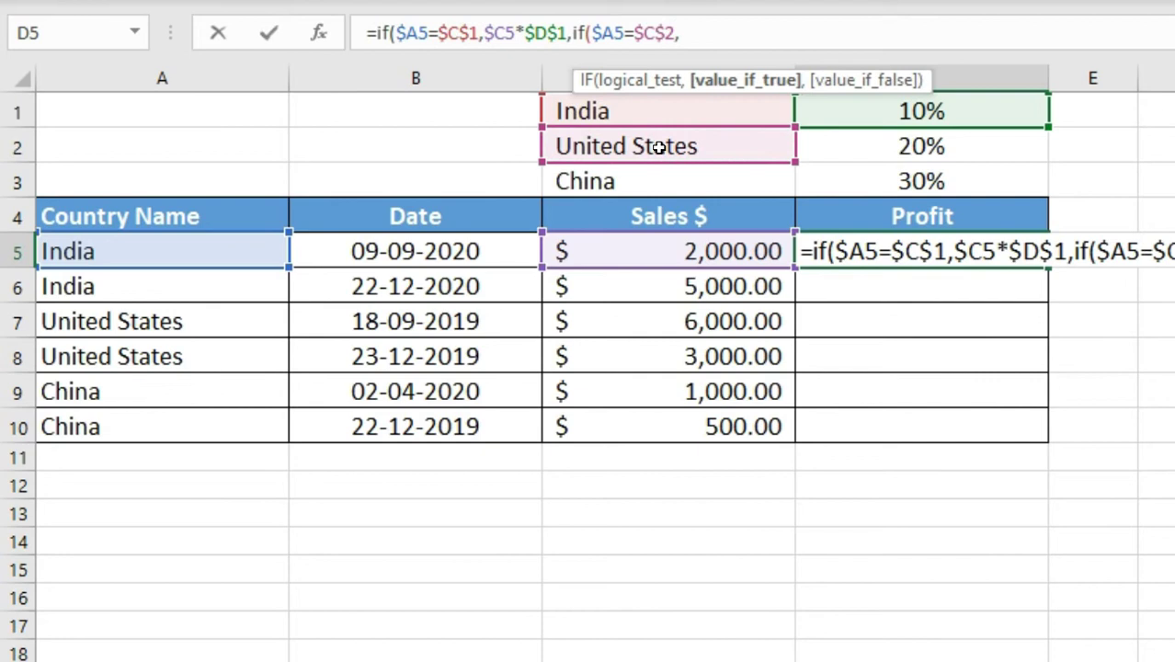
Enter $C5*$D$2 as the value if true of the second IF, with column C locked and D2 fully absolute.
click(630, 243)
key(F4)
key(F4)
key(F4)
text(*)
click(927, 139)
key(F4)
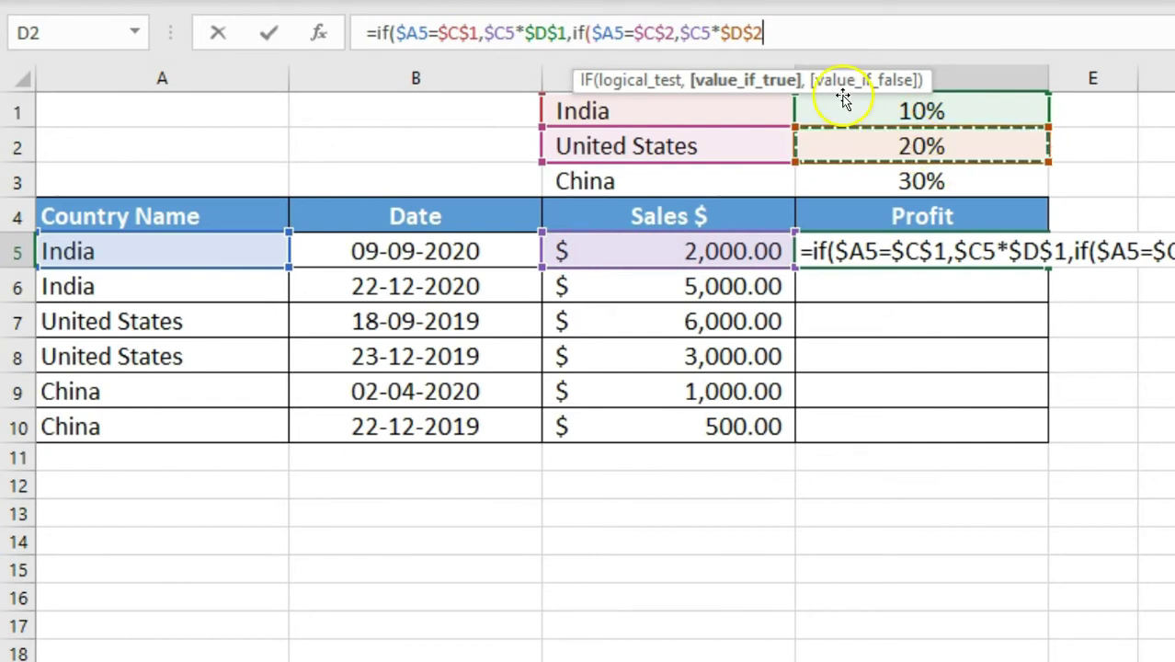
text(,)
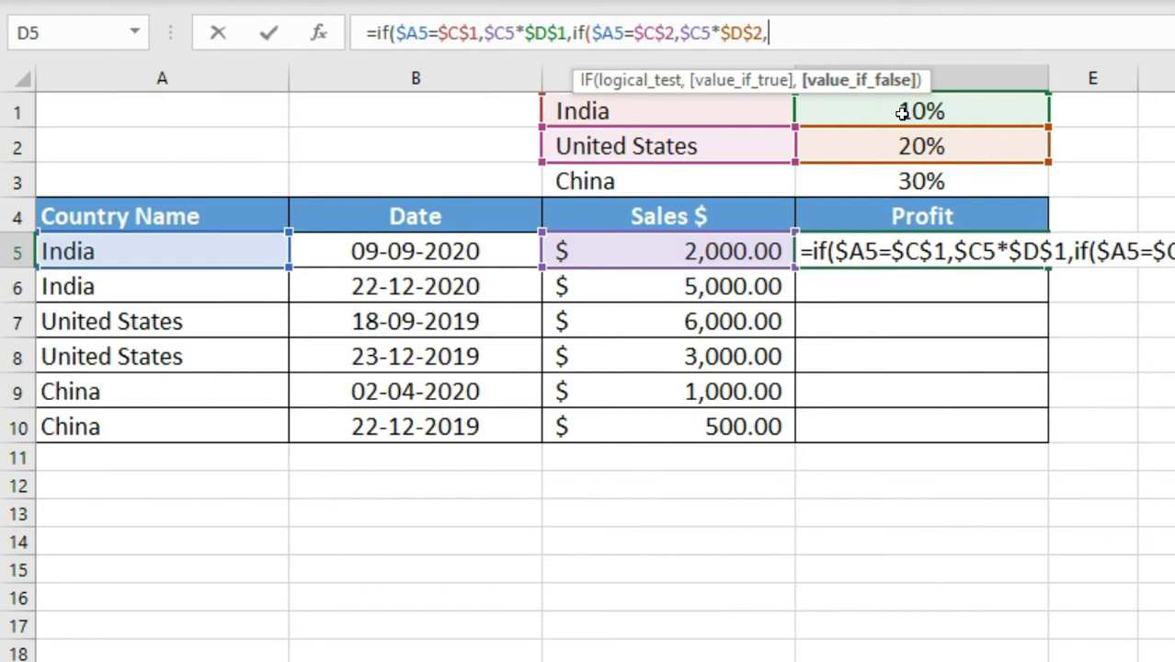
click(828, 83)
click(783, 33)
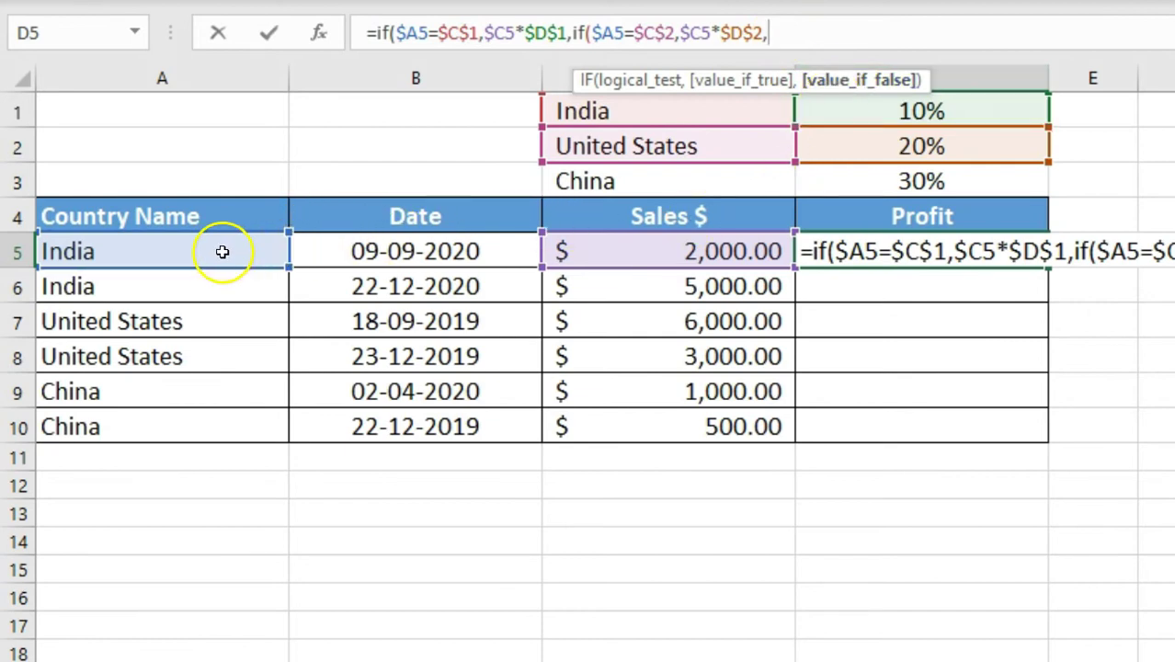
Nest a third IF as the second IF's value if false, testing whether $A5=$C$3.
text(if)
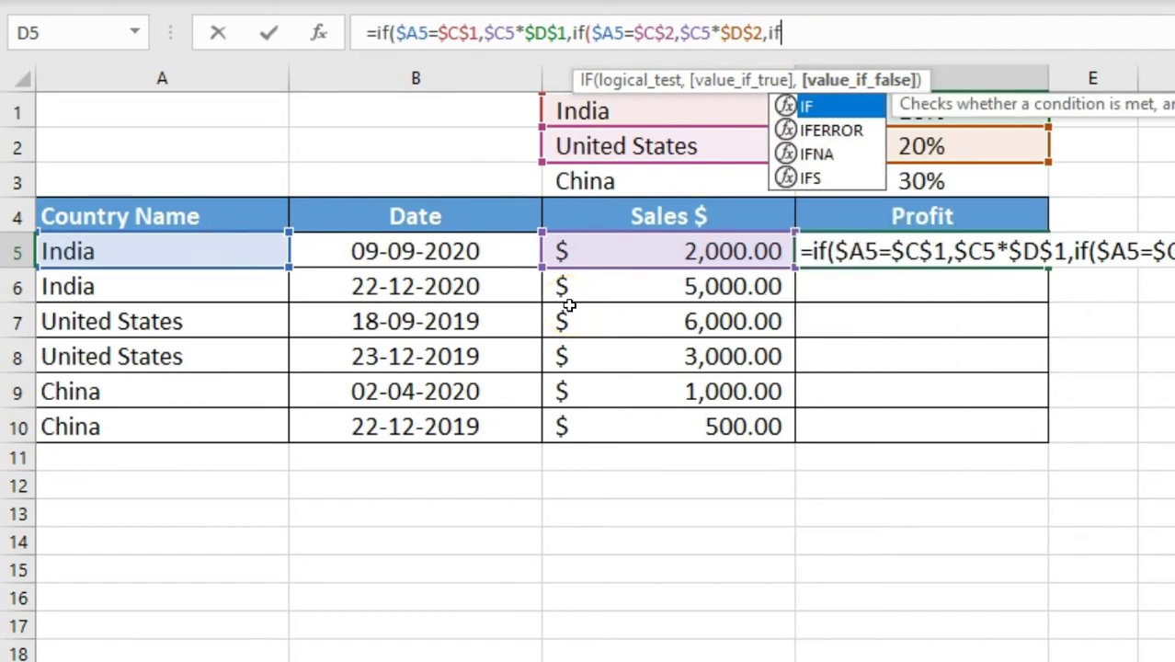
text(()
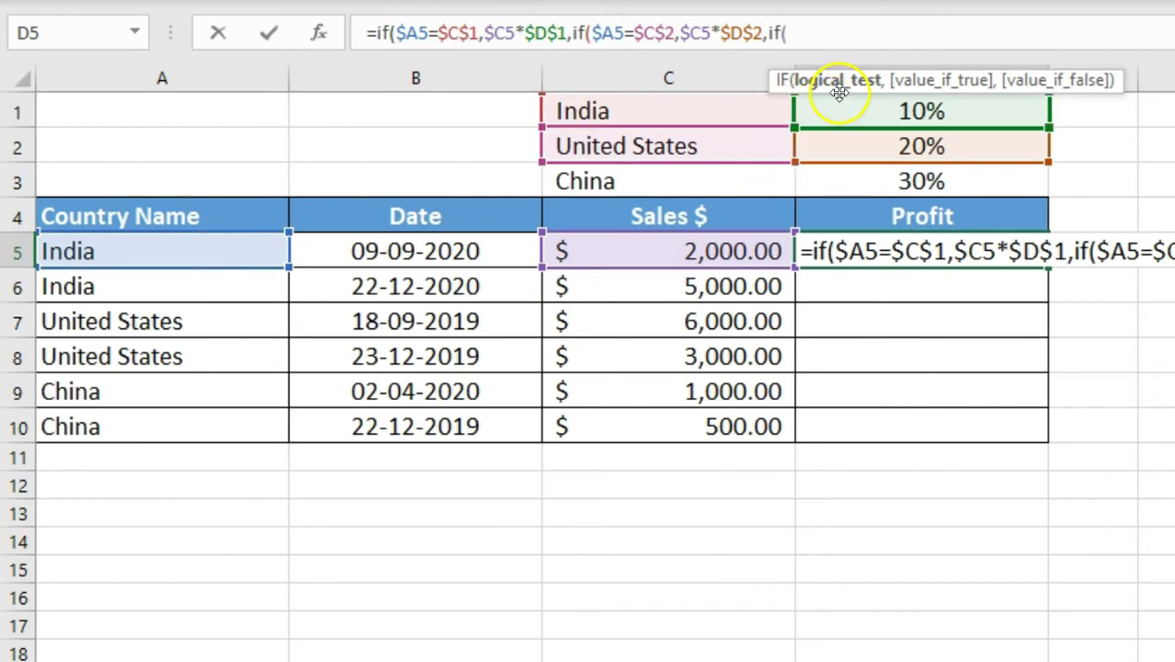
click(172, 248)
key(F4)
key(F4)
key(F4)
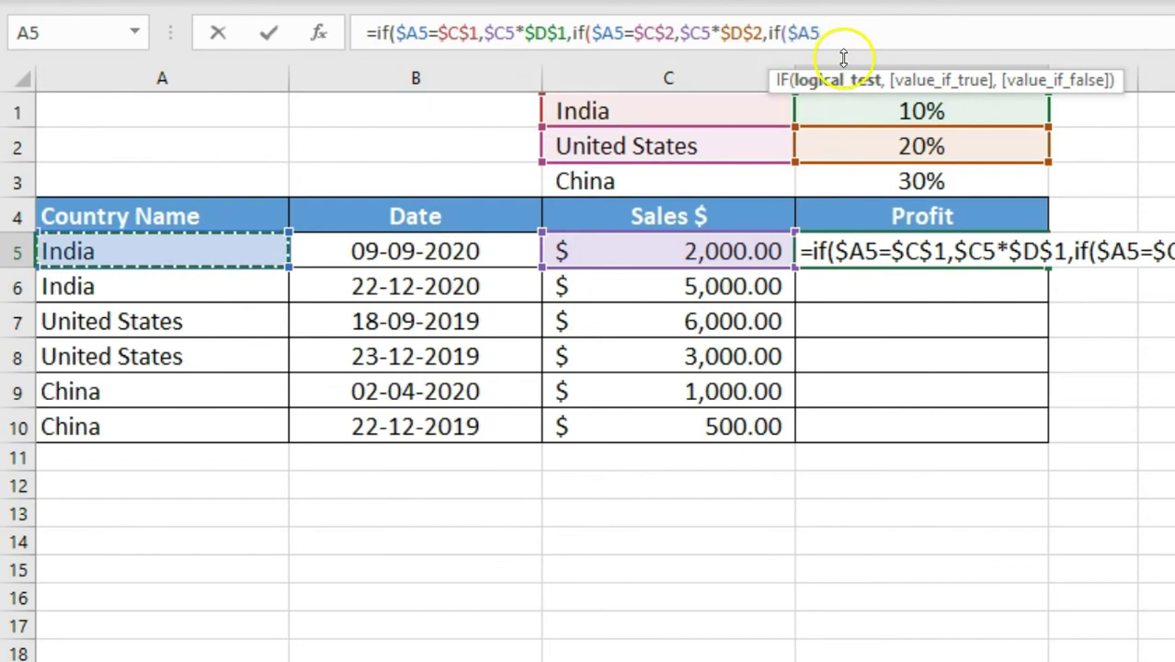
text(=)
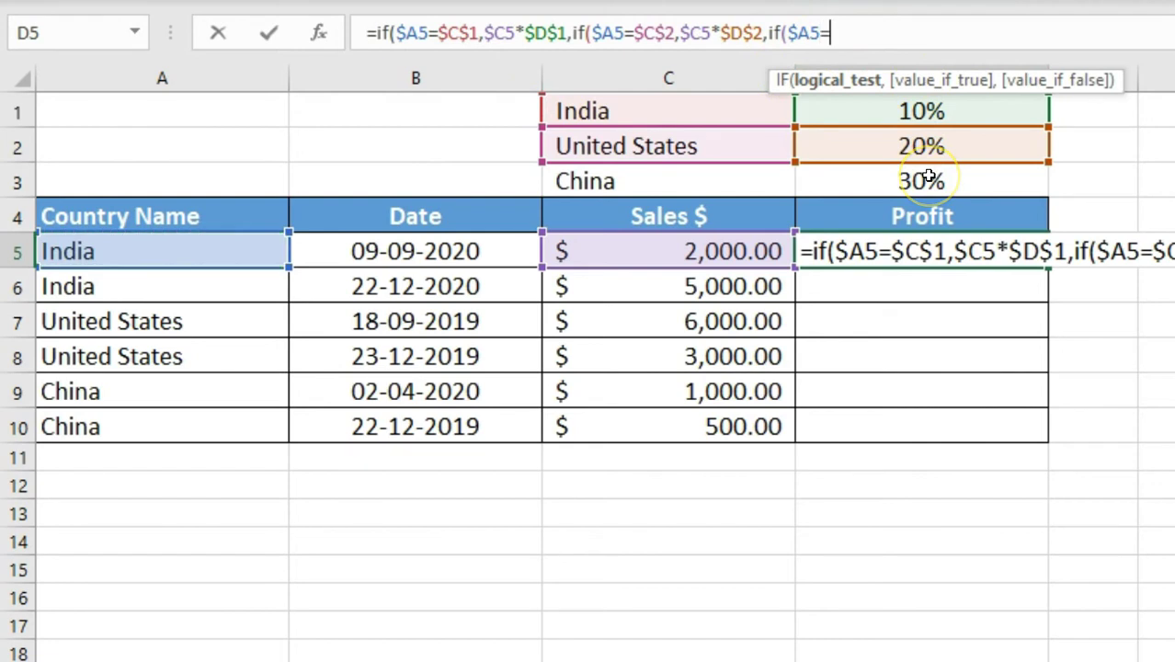
click(733, 179)
key(F4)
text(,)
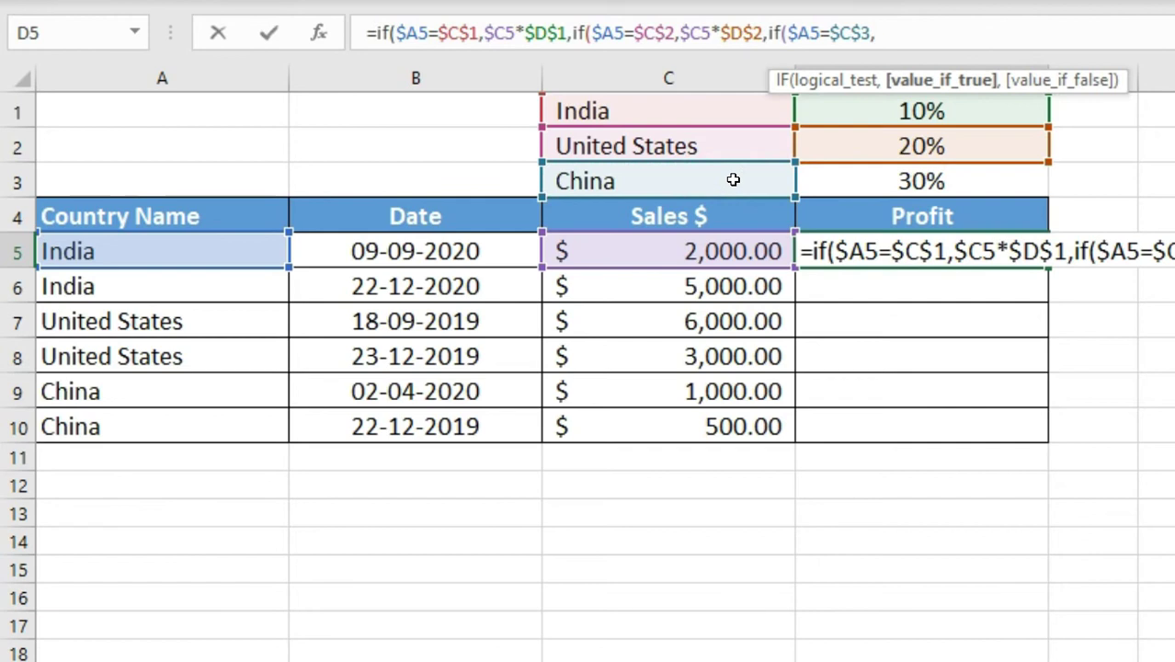
Give the third IF $C5*$D$3 as its value if true and 0 as its value if false.
click(675, 253)
key(F4)
key(F4)
key(F4)
text(*)
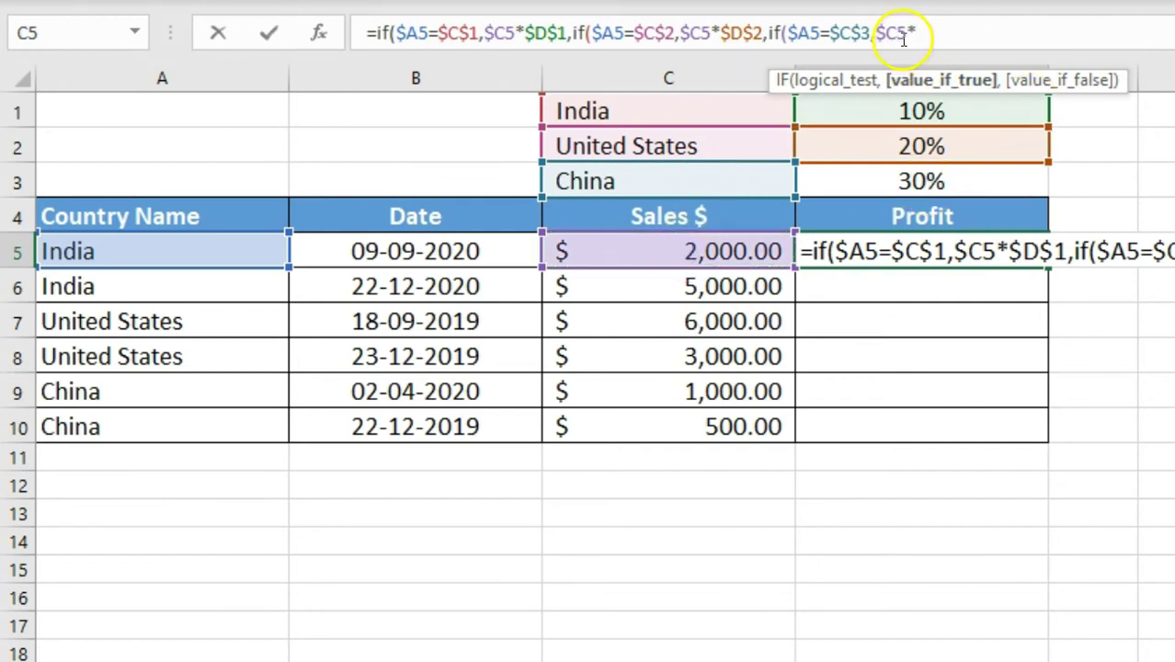
click(841, 183)
key(F4)
text(,0)
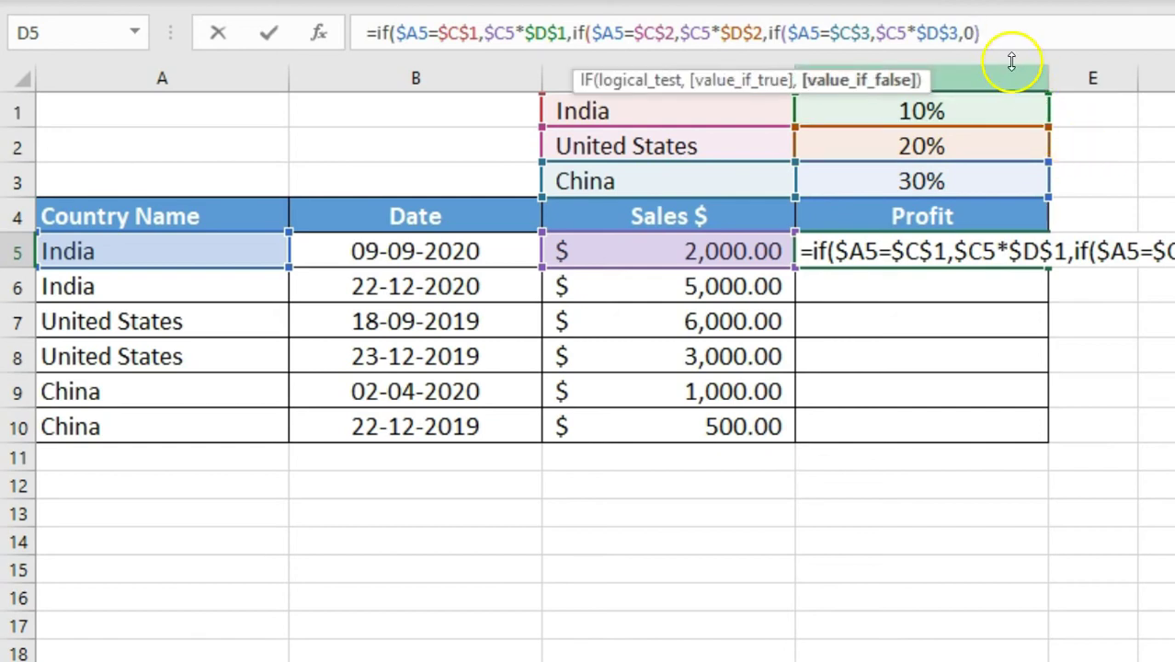
Close all three IF functions with matching parentheses, commit the nested formula and reselect D5.
click(972, 34)
text())
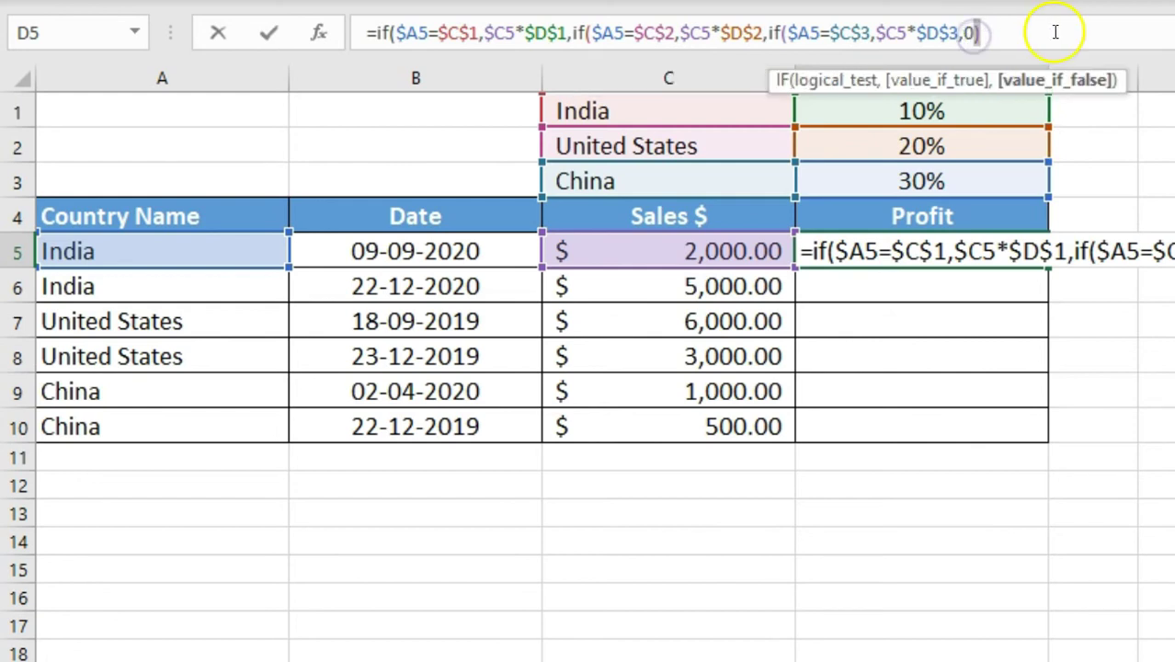
click(775, 33)
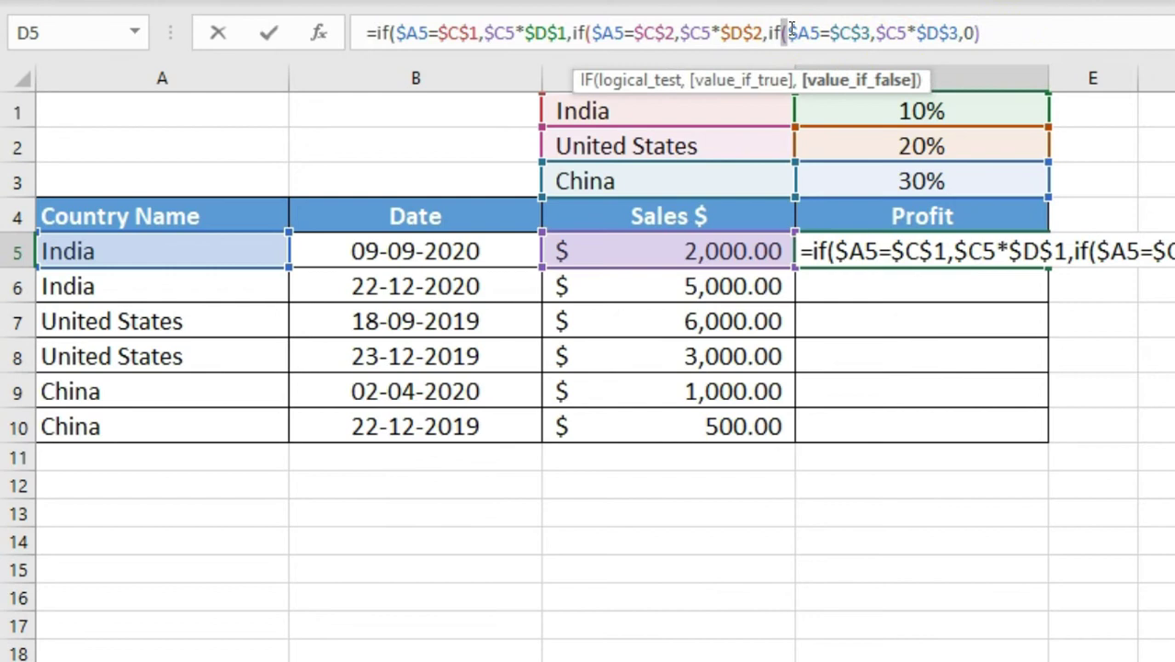
click(1004, 37)
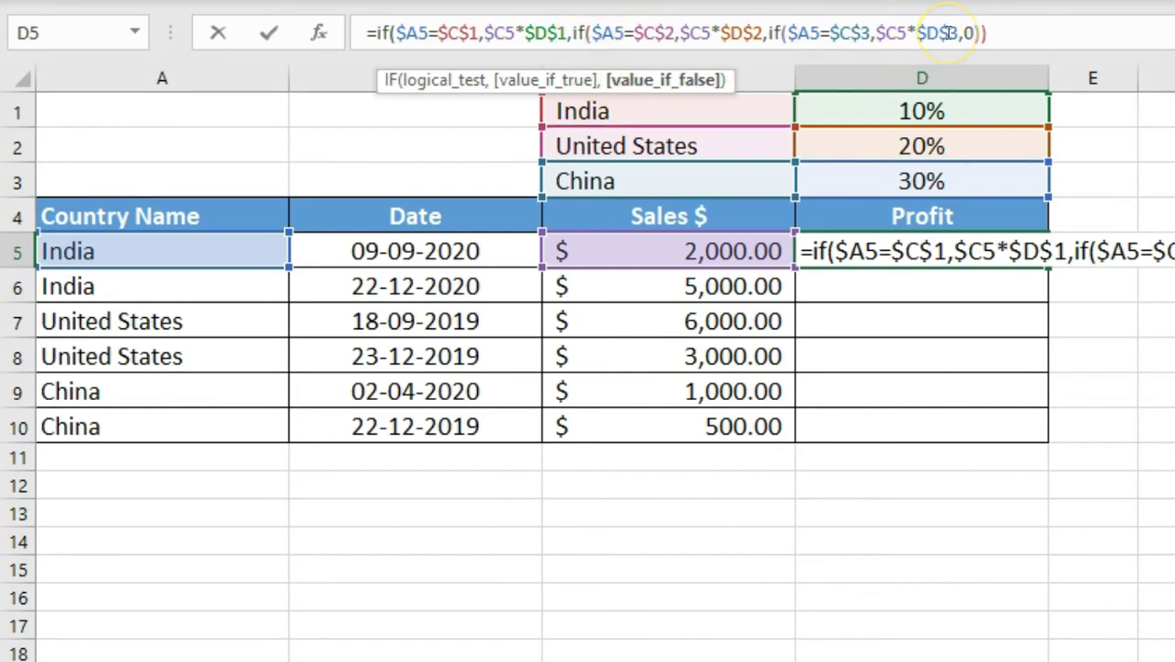
text())
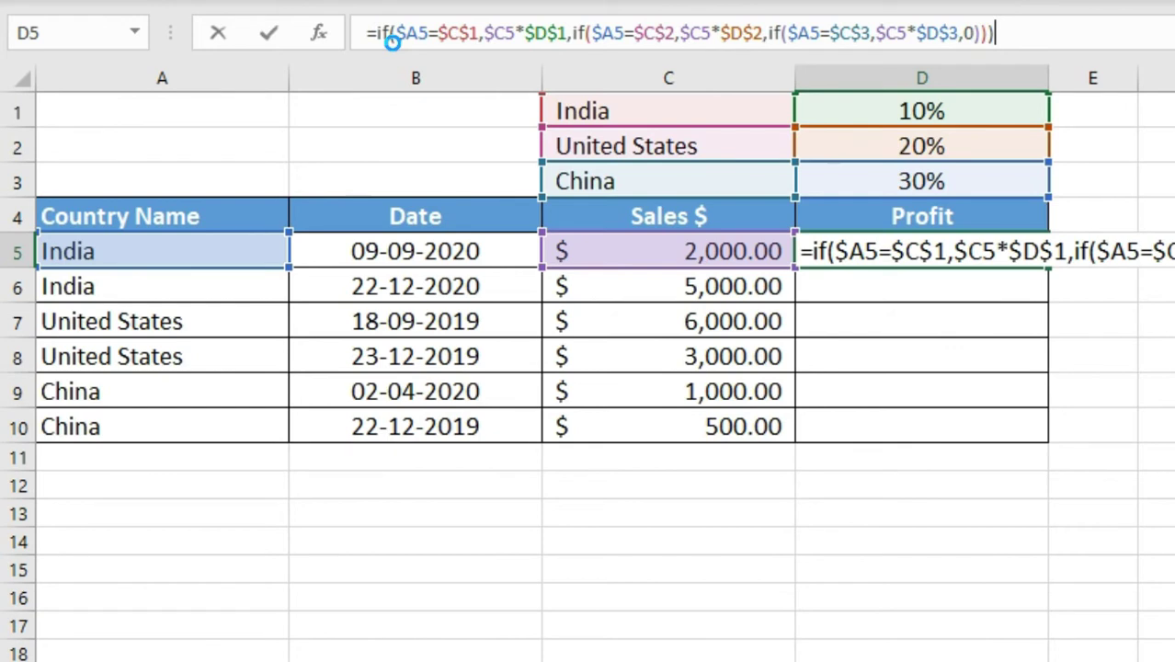
key(Return)
key(Up)
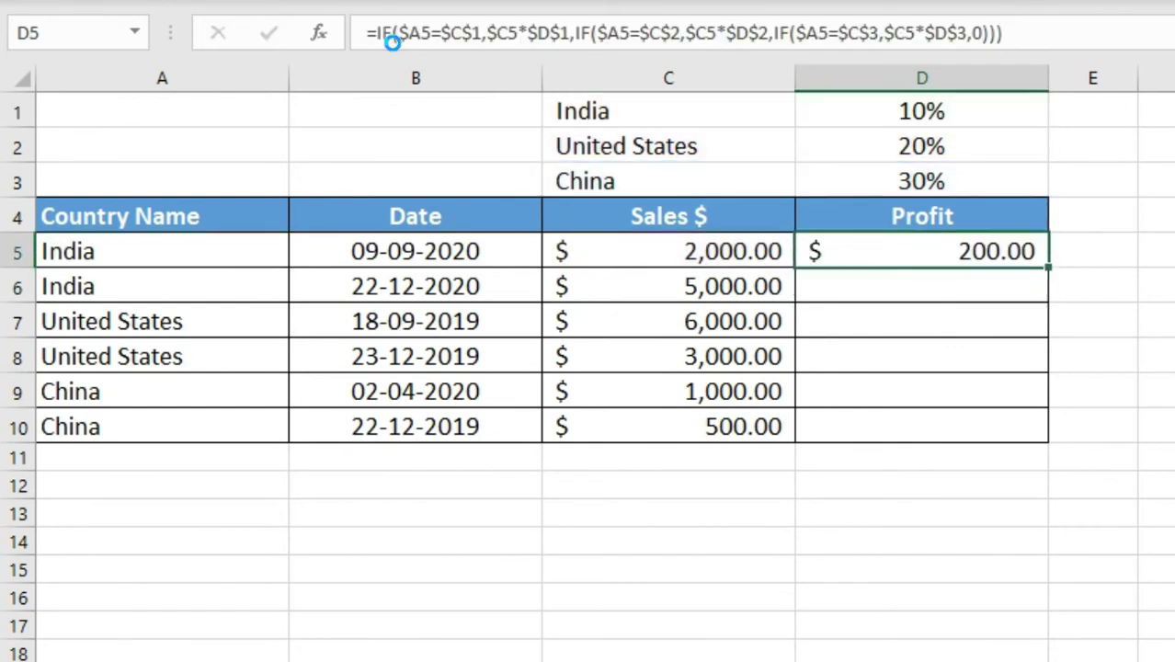
Fill the nested IF formula from D5 down to D10 and check the copied formula in D7.
key(shift+Down)
key(shift+Down)
key(shift+Down)
key(shift+Down)
key(shift+Down)
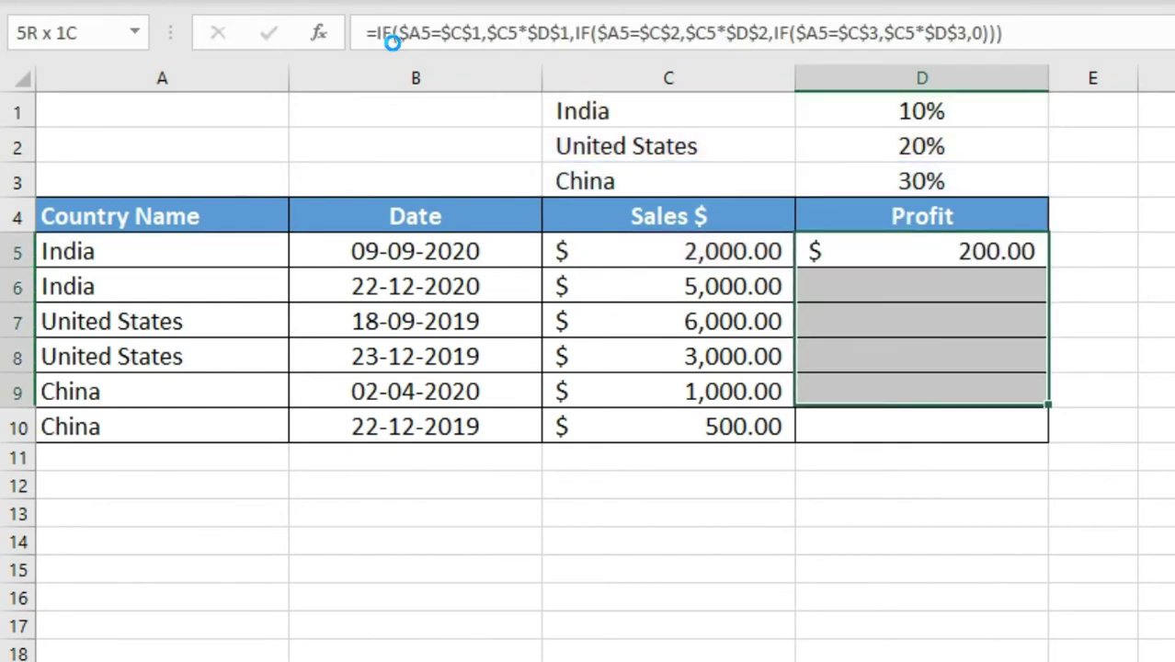
key(ctrl+d)
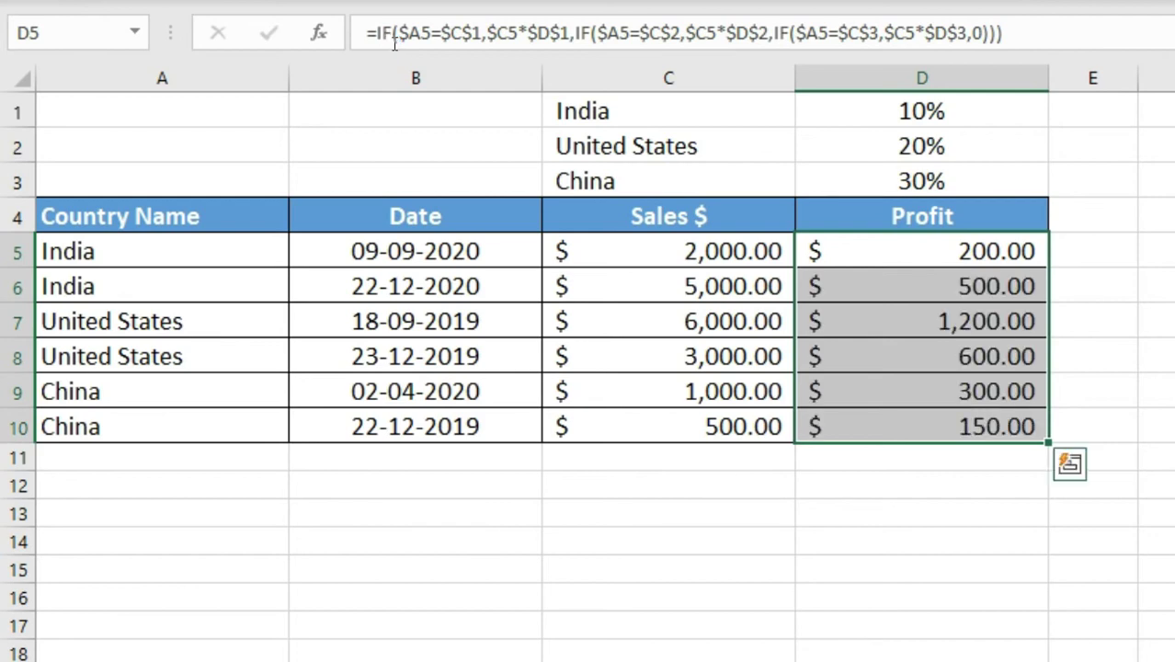
key(Down)
key(Down)
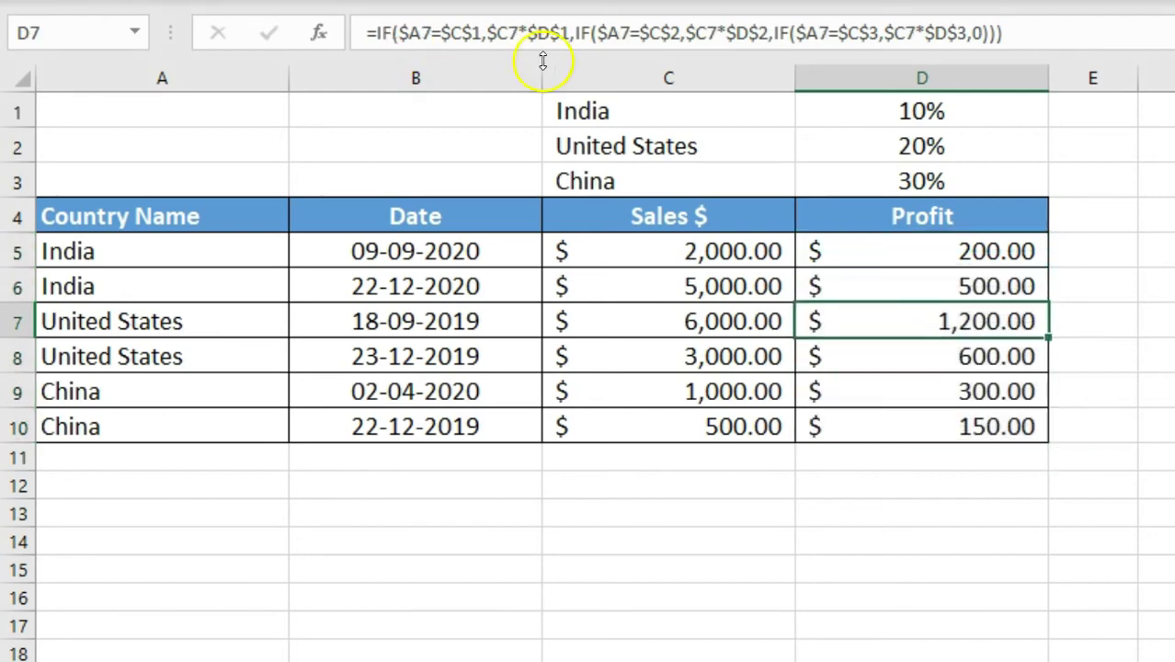
Start an IF formula in D5 with an AND test whose first condition is $C5>=$B$2.
click(908, 244)
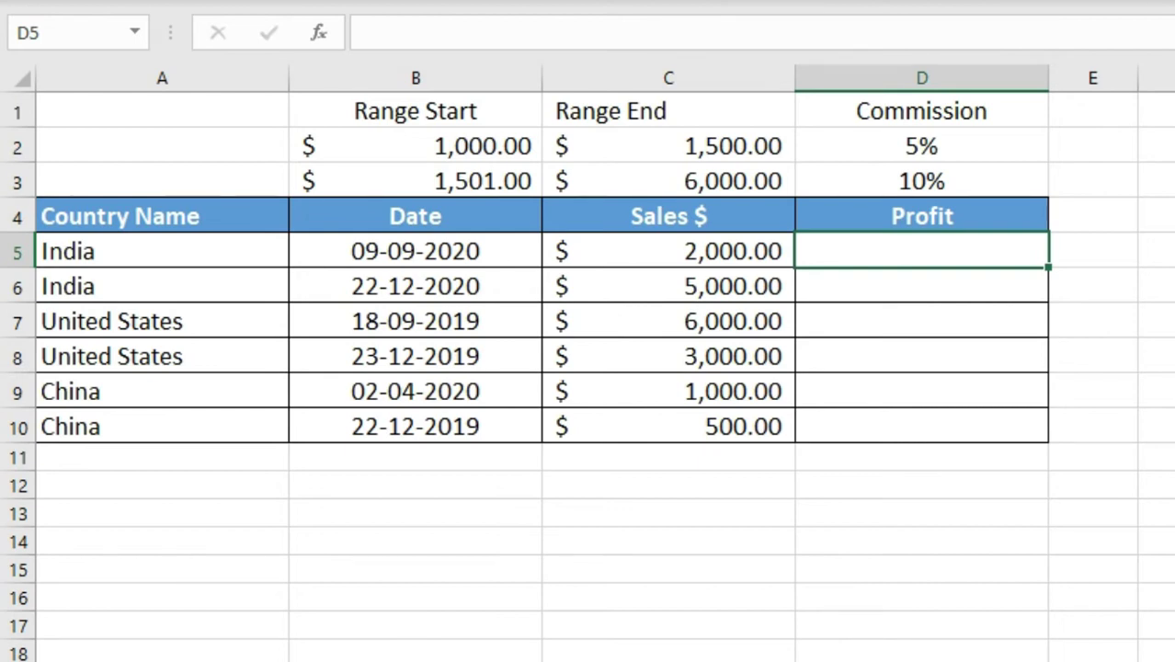
text(=)
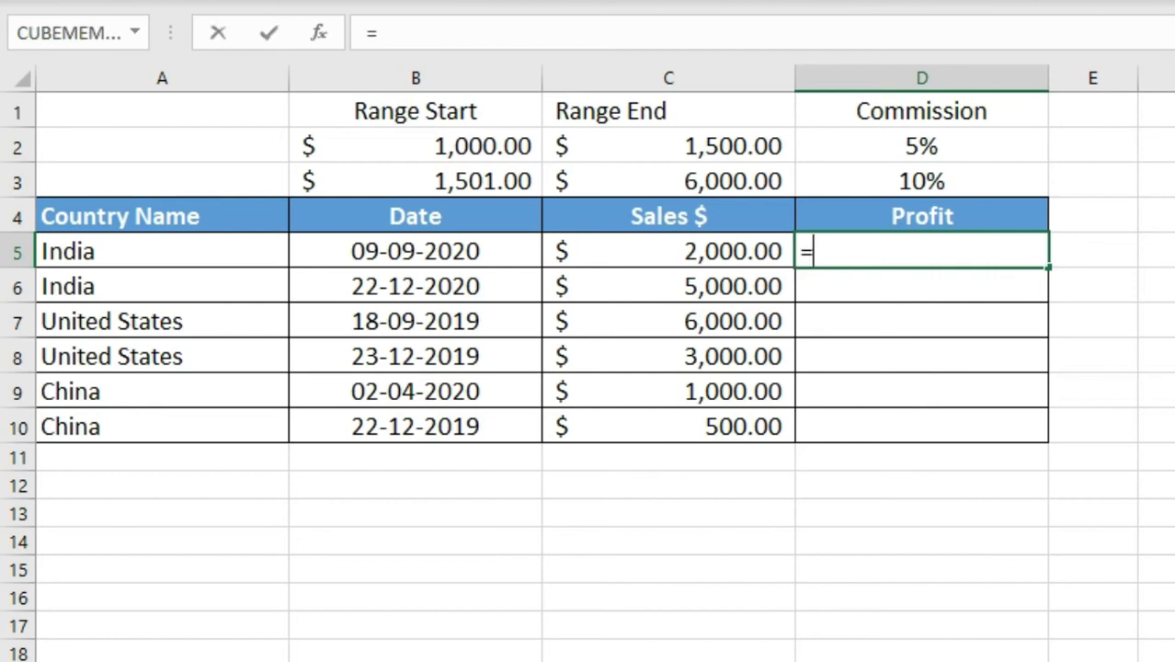
text(if()
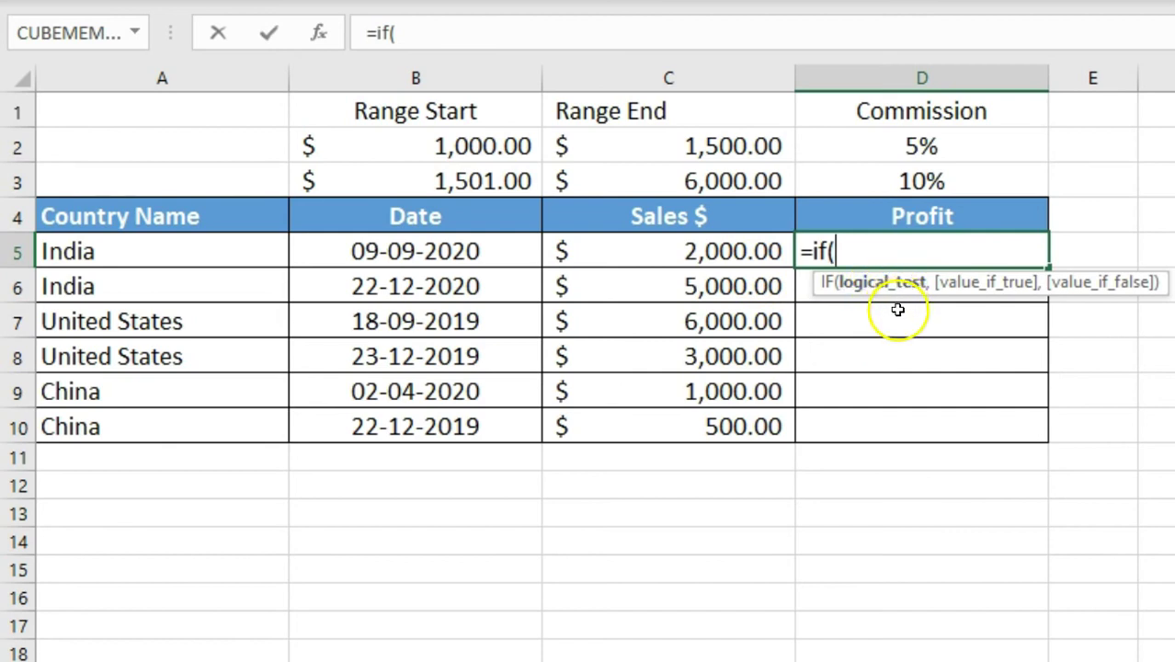
text(and()
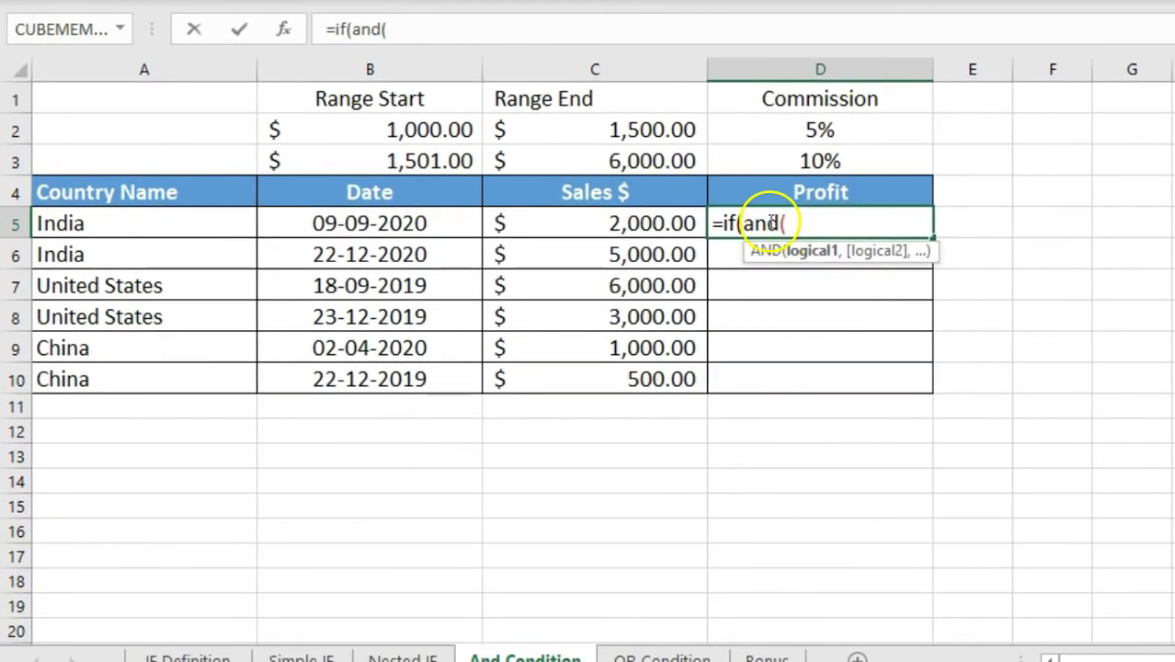
click(648, 228)
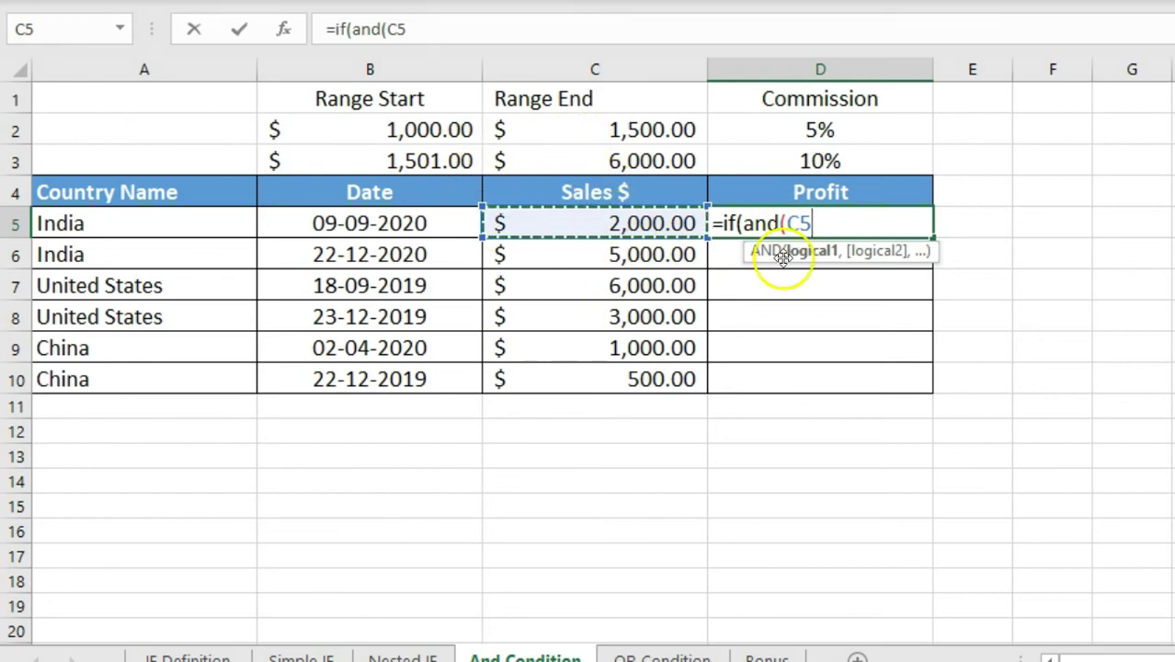
key(F4)
key(F4)
key(F4)
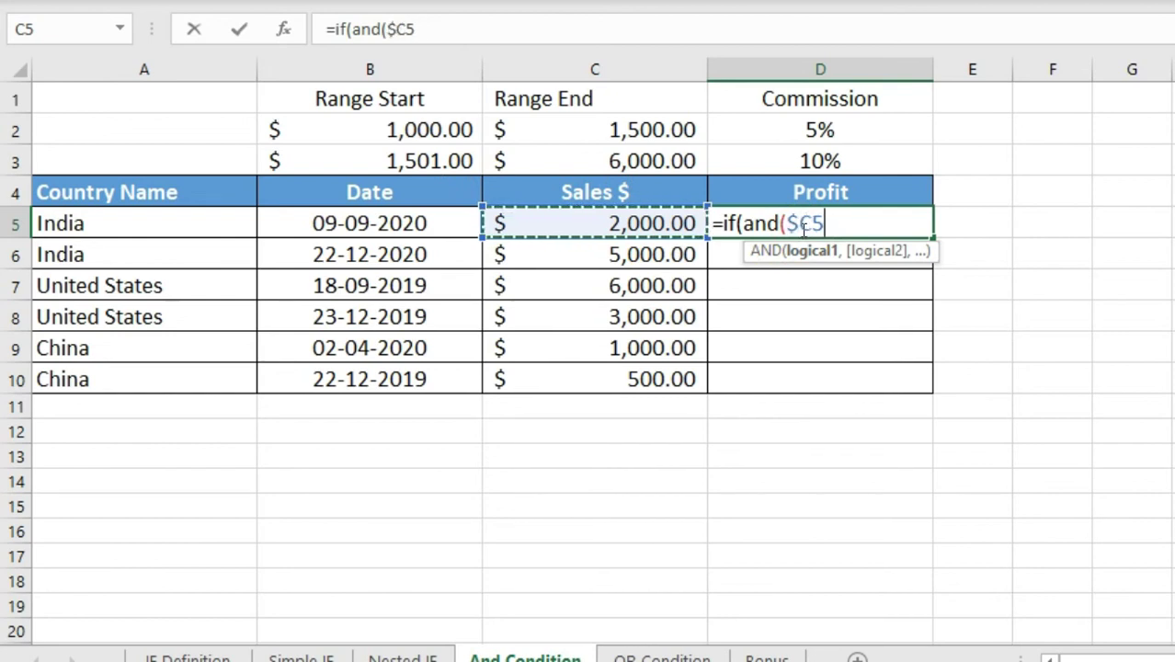
text(>=)
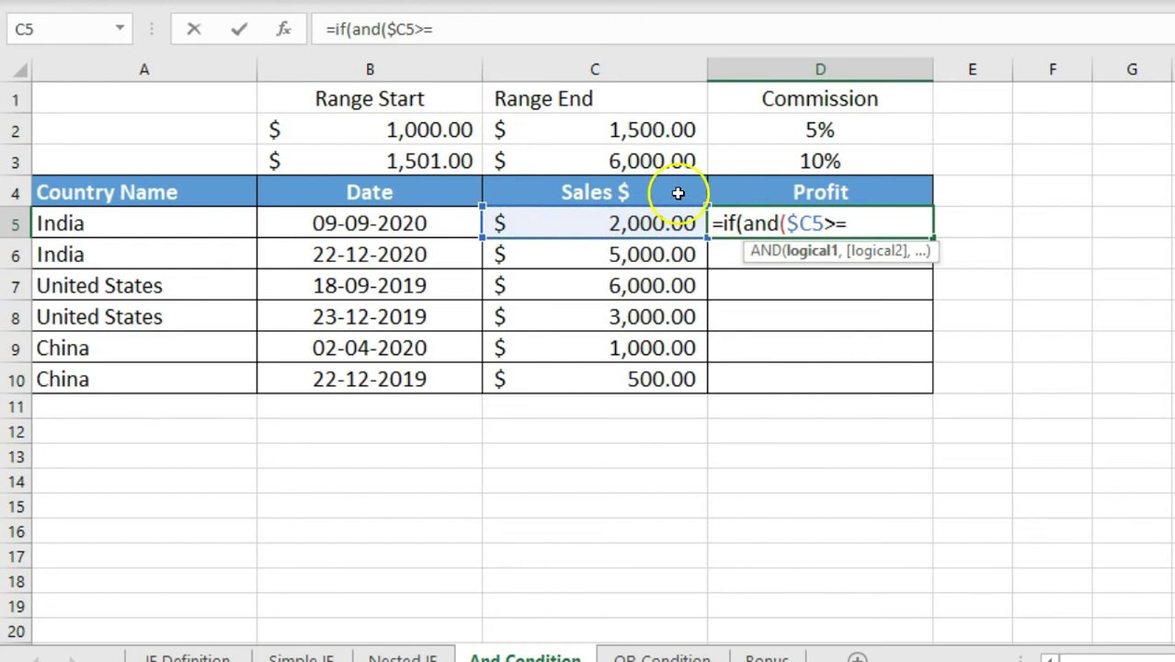
click(394, 120)
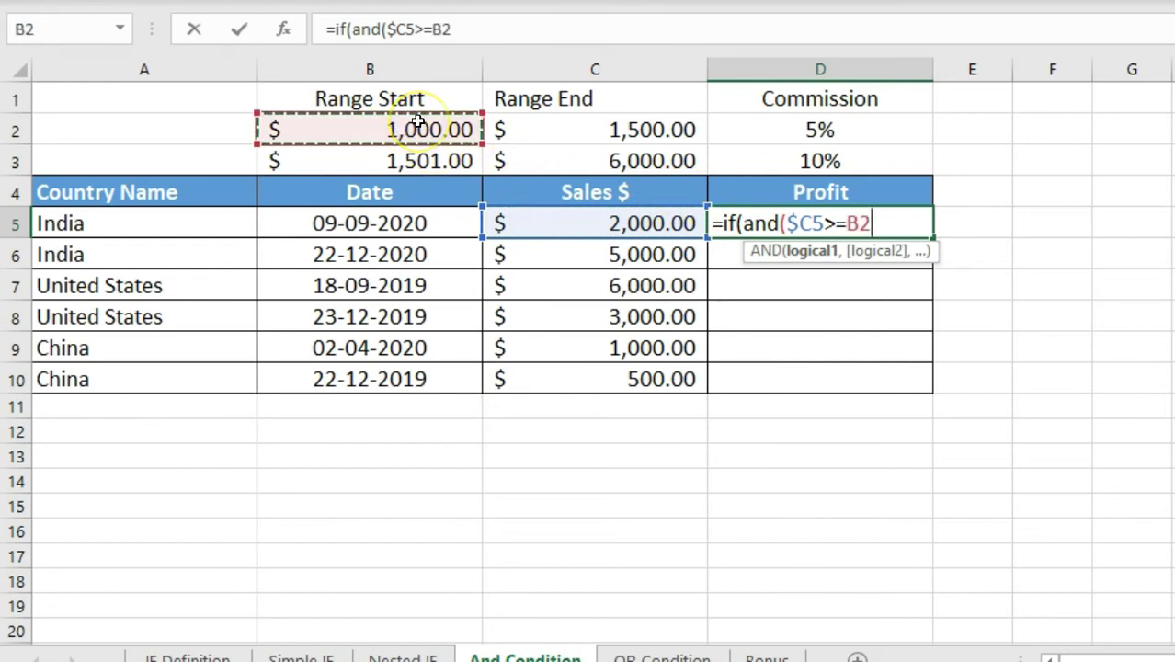
key(F4)
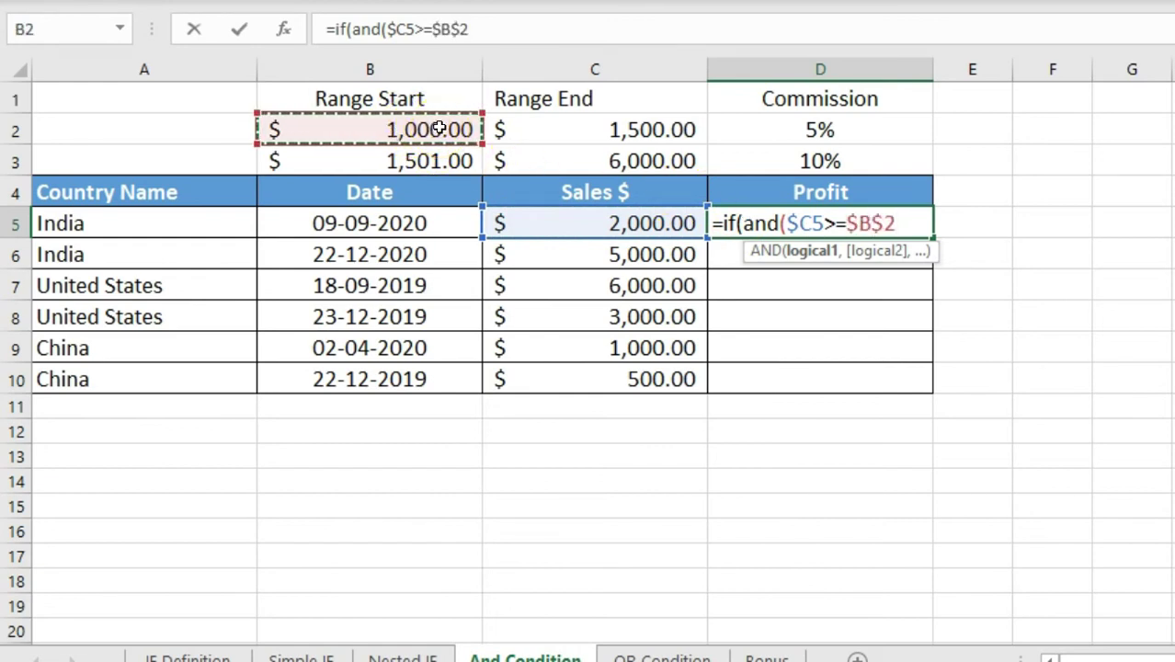
Add $C5<=$C$2 as the AND test's second condition and close the AND function.
text(,)
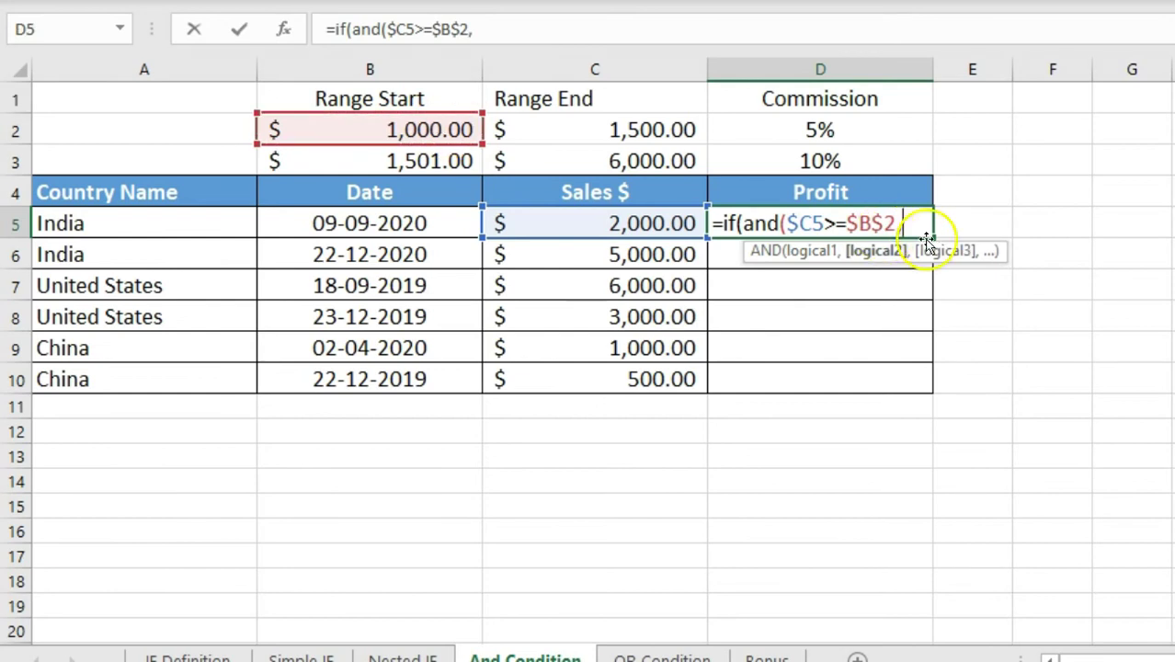
click(634, 222)
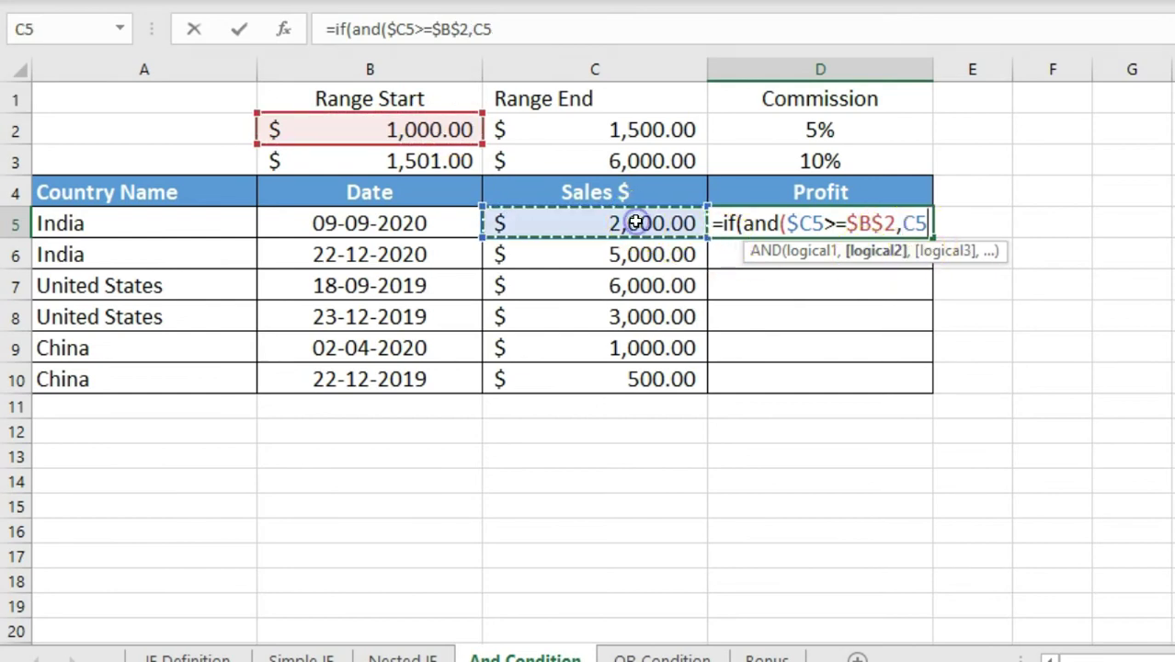
key(F4)
key(F4)
key(F4)
text(<=)
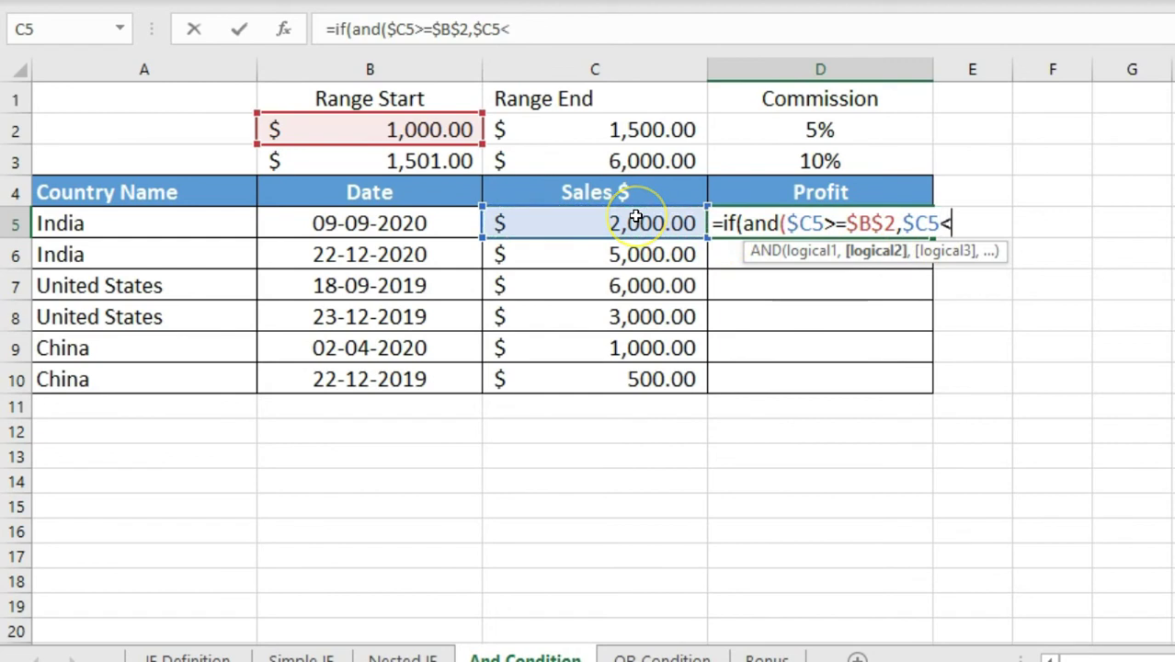
click(664, 128)
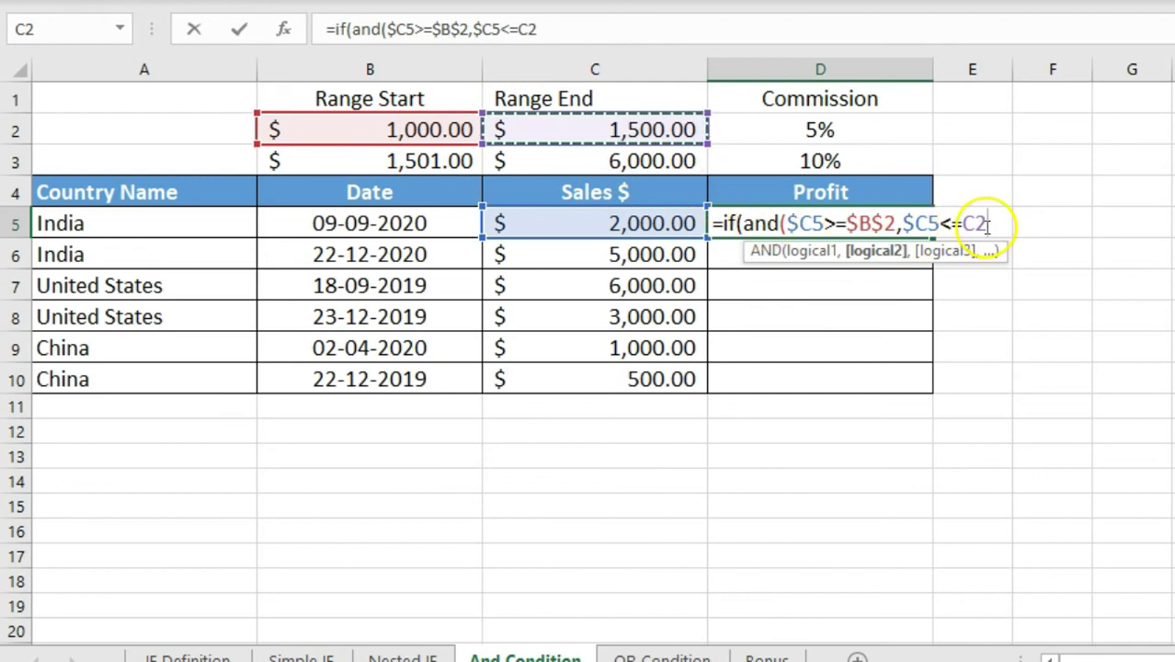
key(F4)
text())
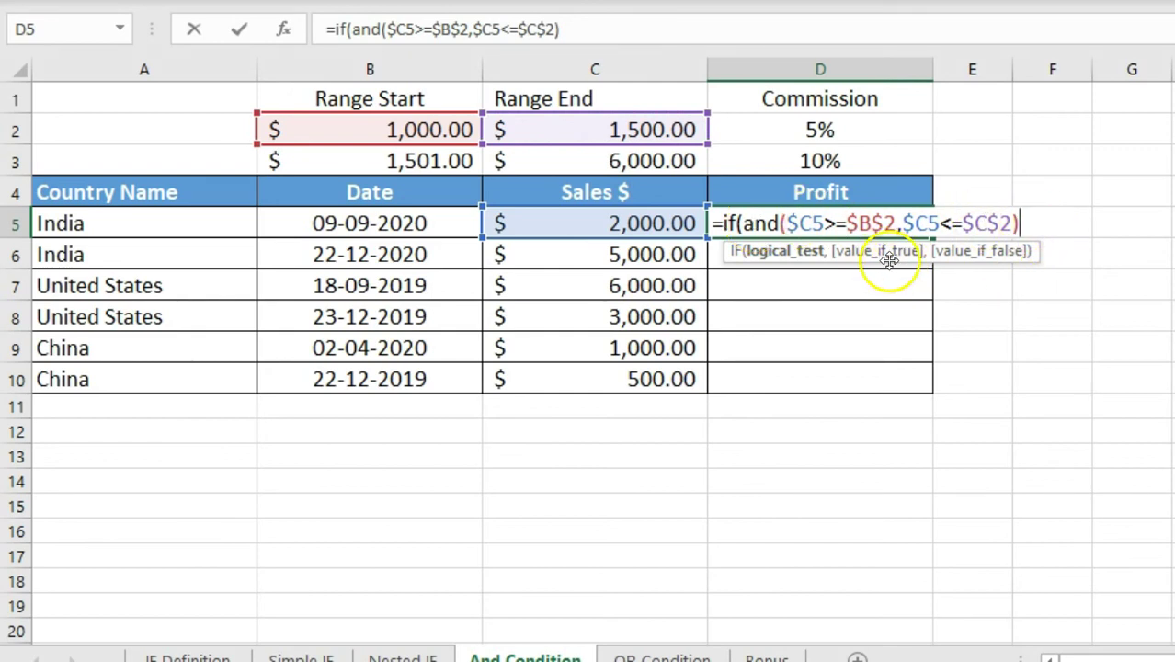
Give the IF C5*$D$2 as its value if true and commit the formula, accepting the suggested parenthesis correction.
text(,)
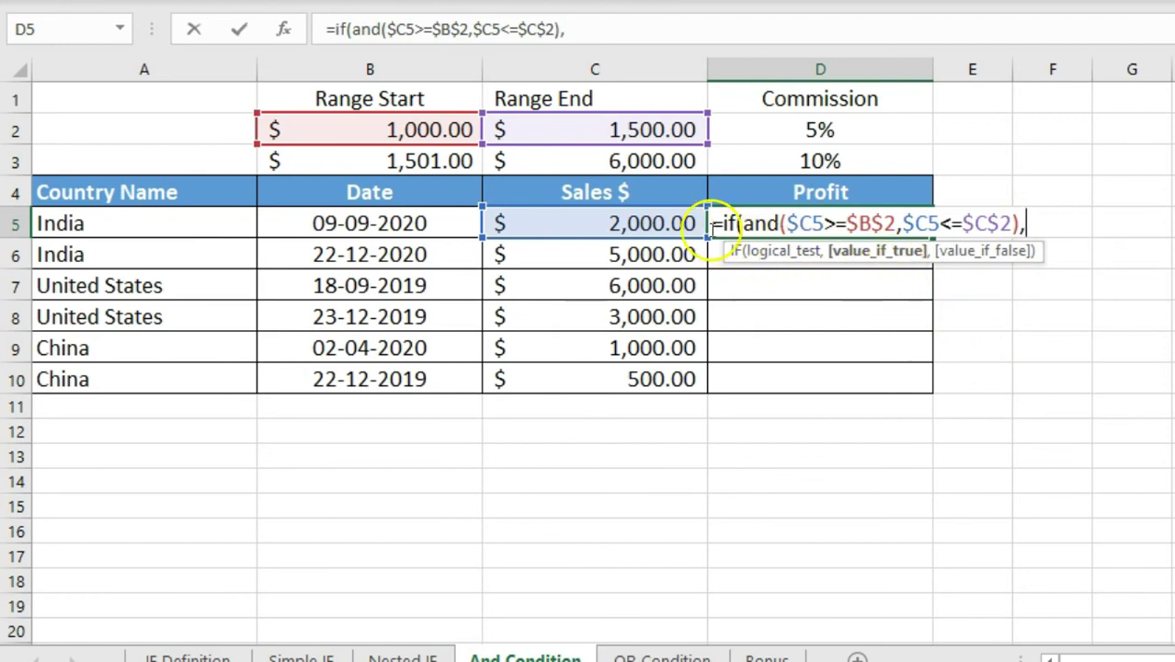
click(654, 222)
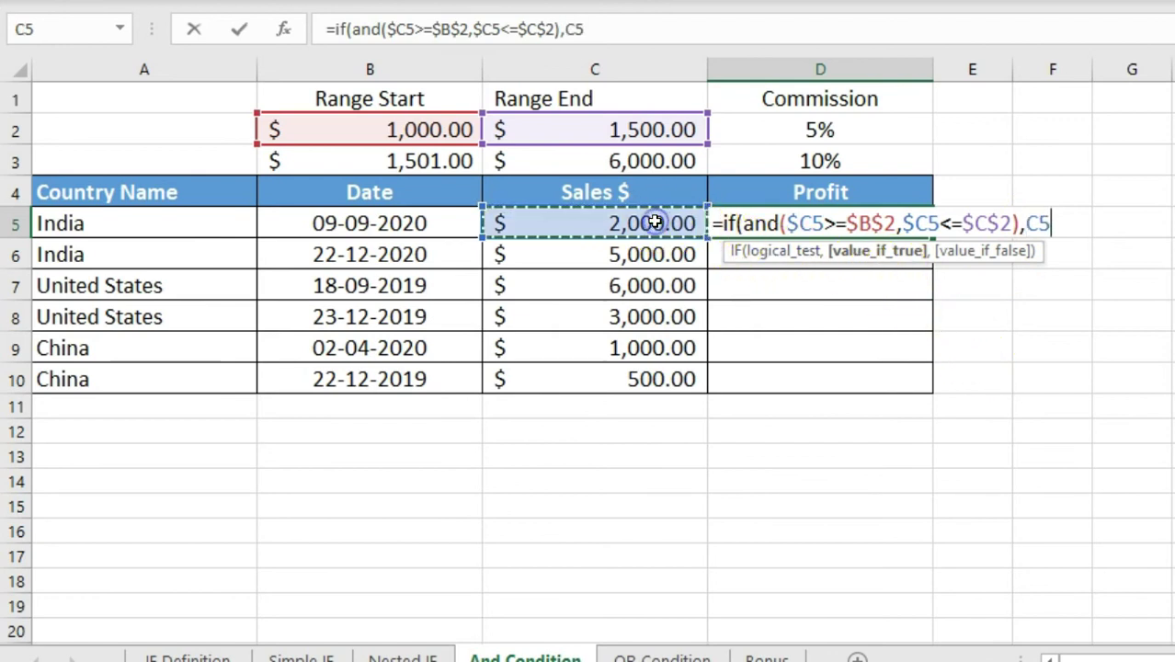
text(*)
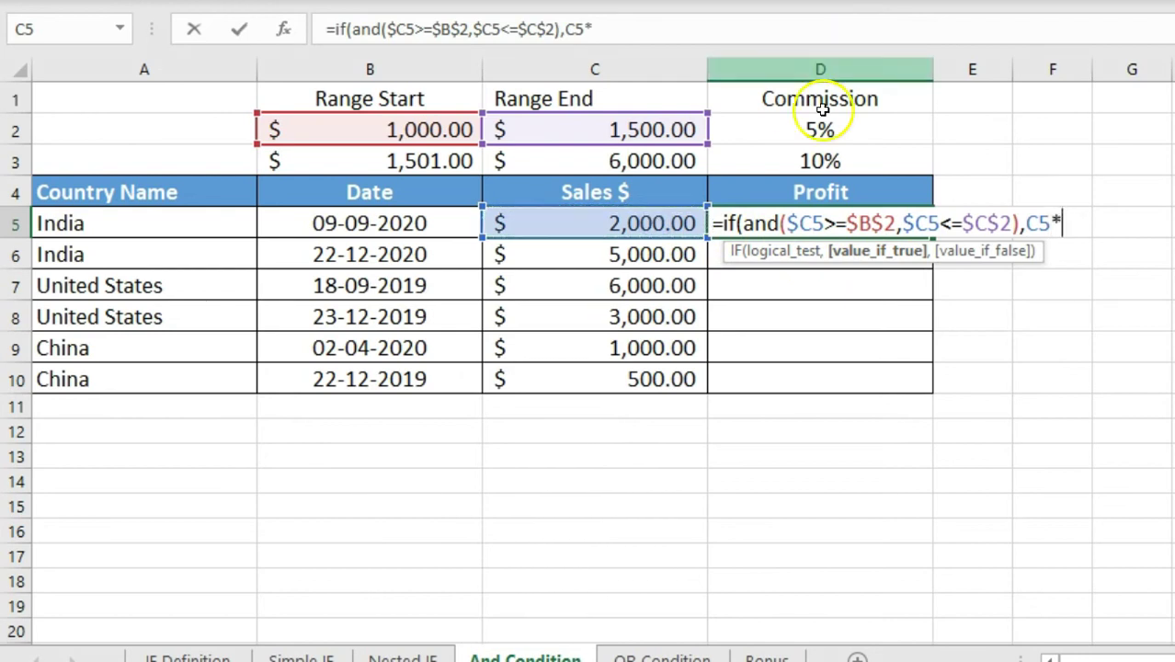
click(814, 128)
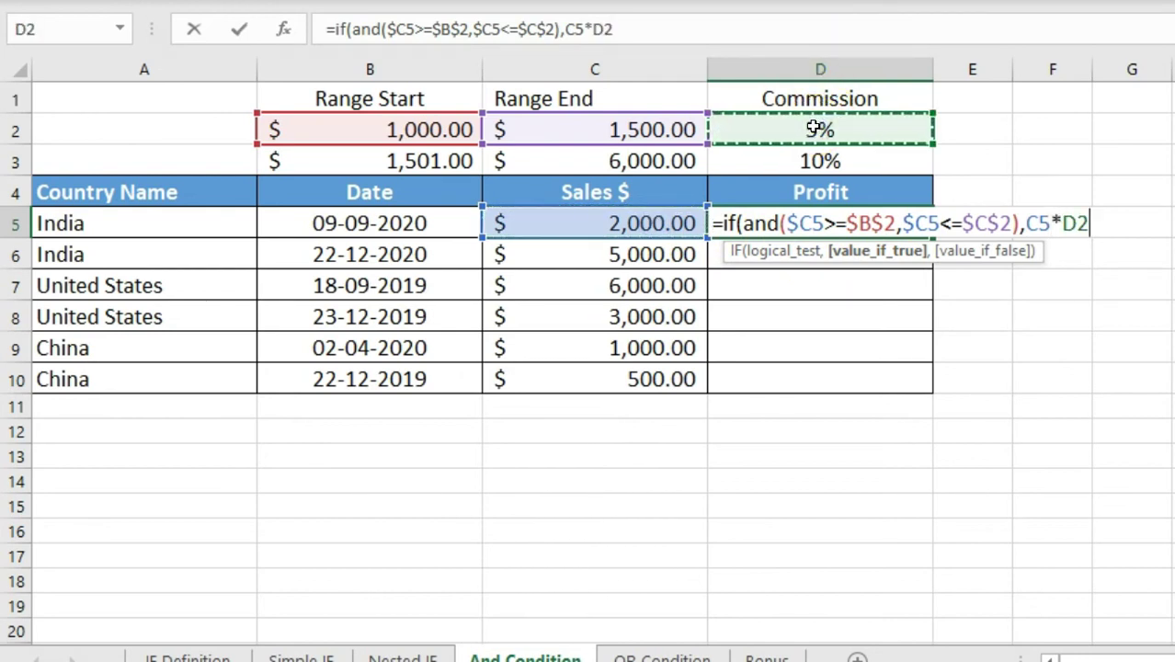
key(F4)
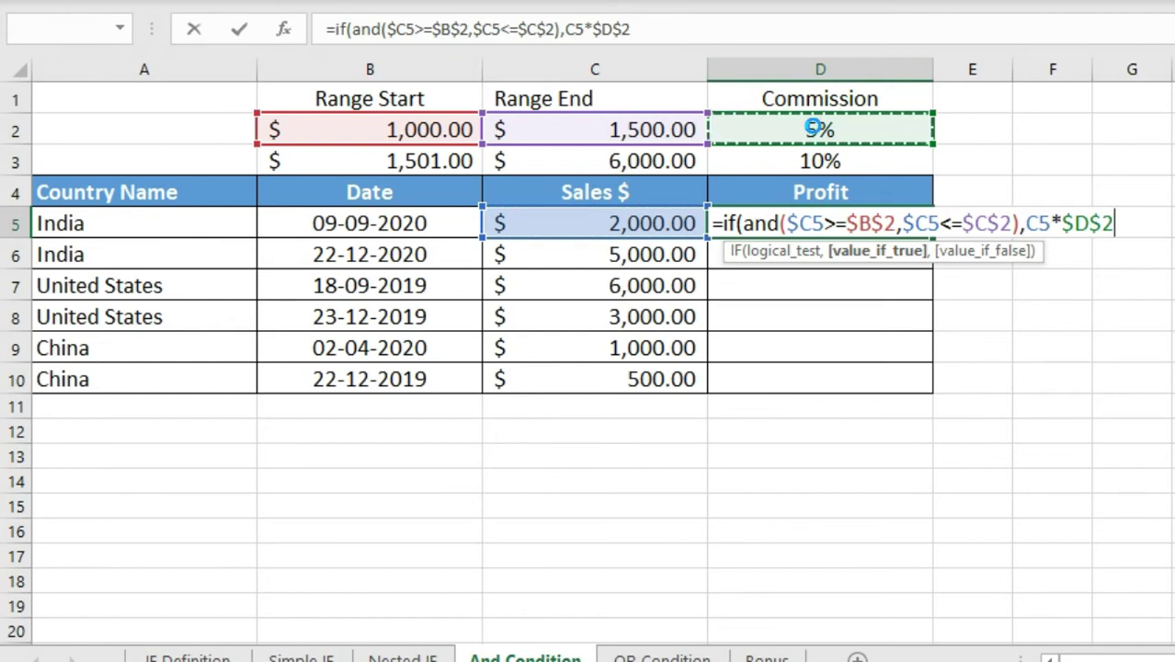
key(Return)
key(Return)
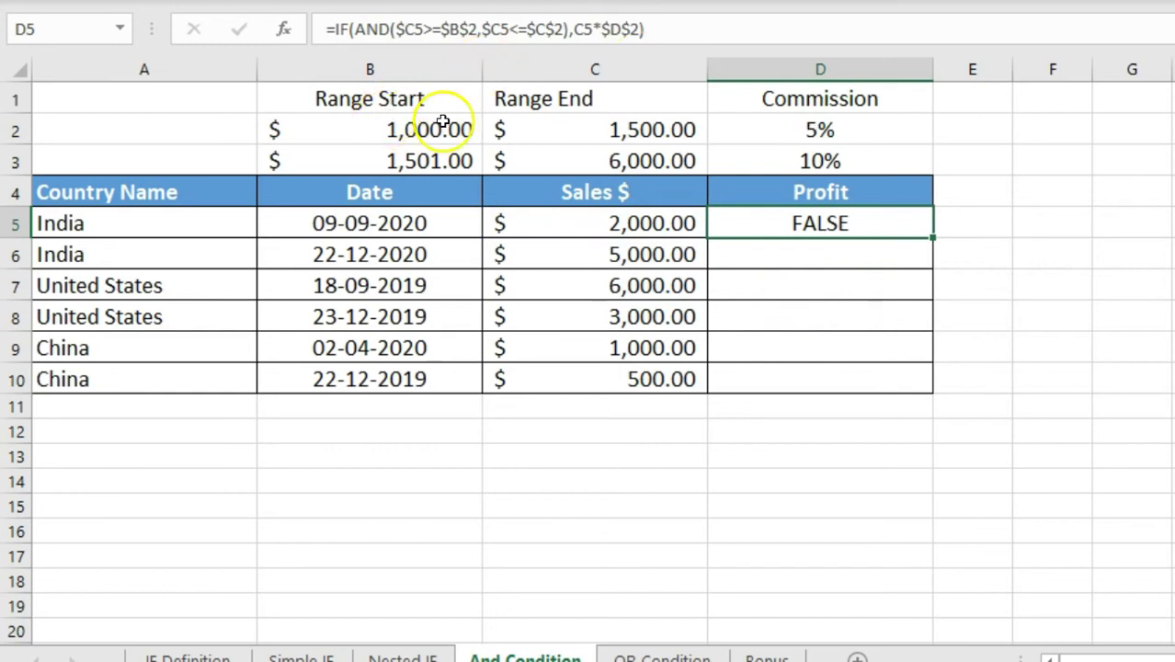
Nest a second IF as D5's value if false, reusing a copy of the first AND test and its C5*$D$2 result.
click(701, 29)
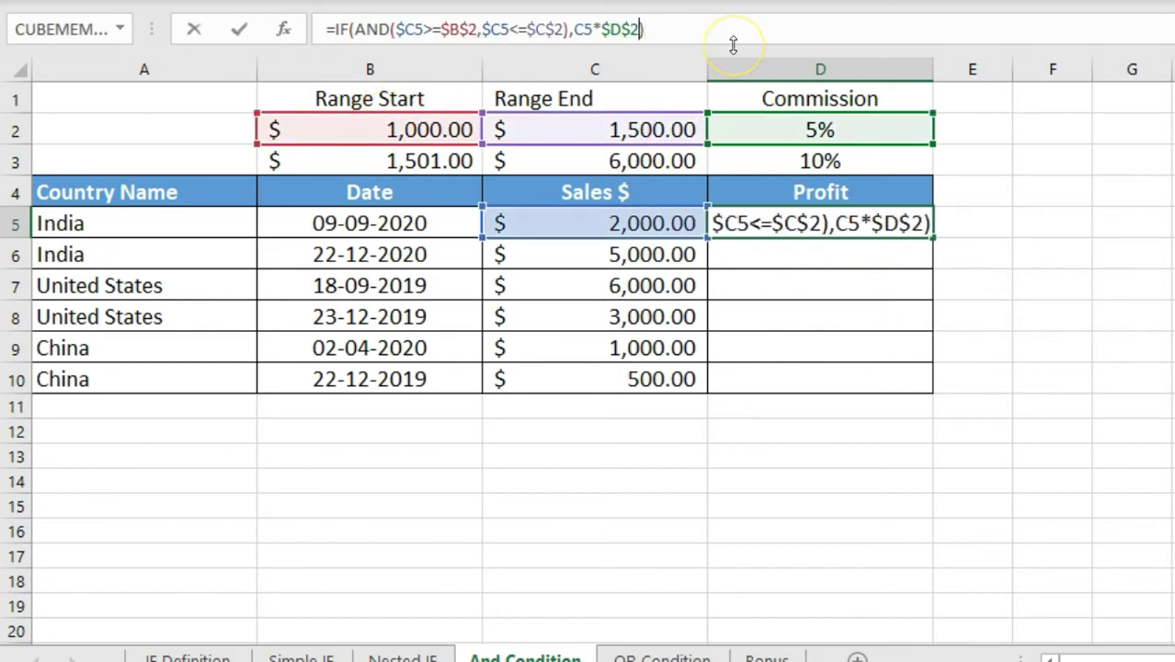
key(BackSpace)
text(,)
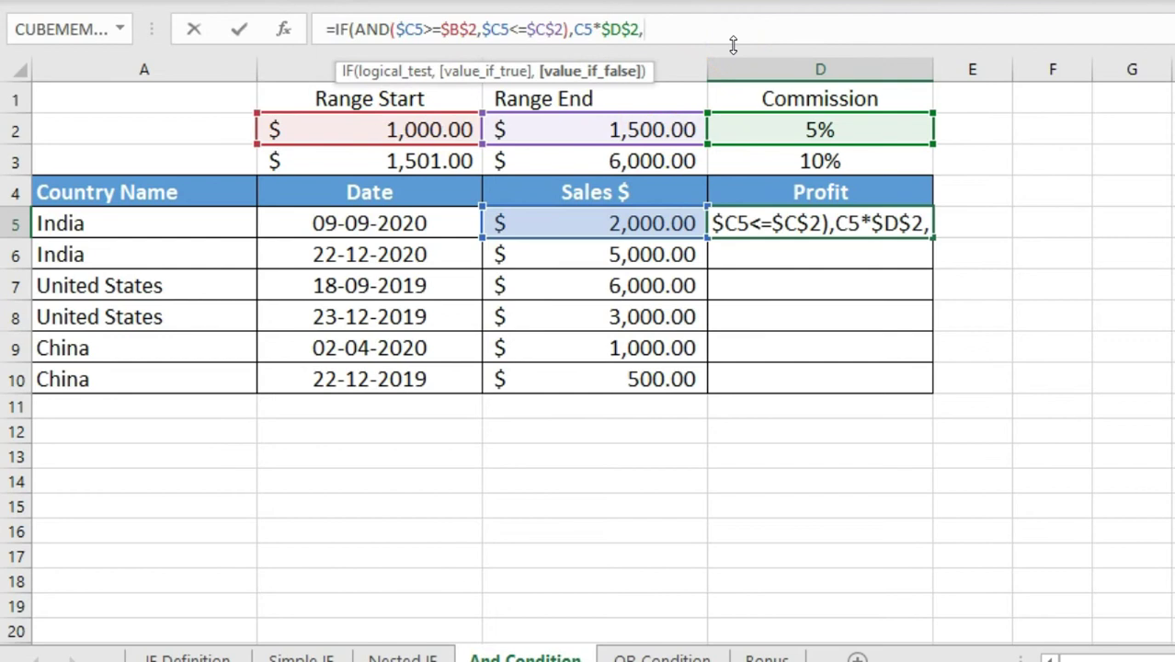
text(if()
drag(636, 28, 355, 28)
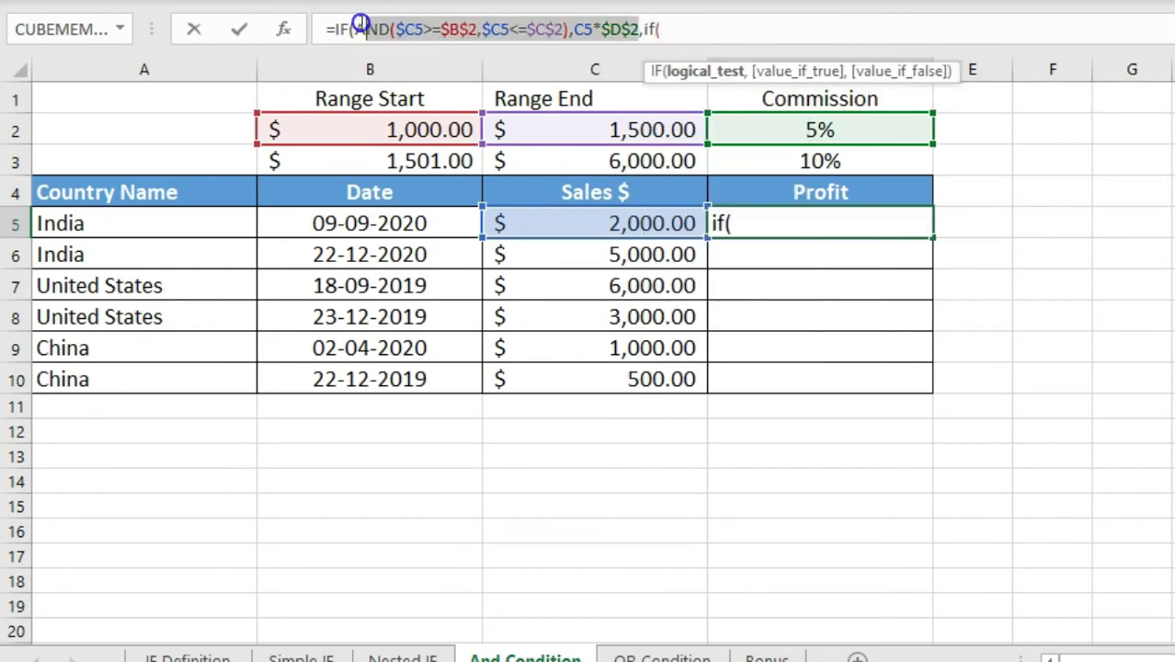
key(ctrl+c)
click(724, 20)
key(ctrl+v)
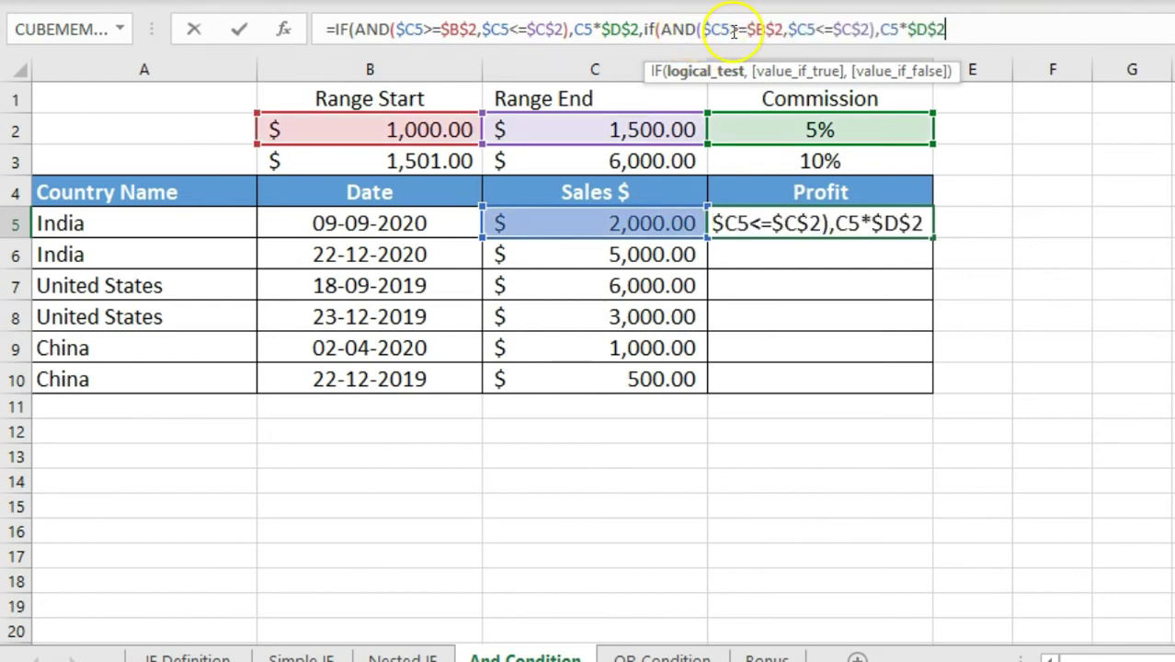
Change the nested AND test's range references to $B$3 and $C$3.
click(783, 30)
key(BackSpace)
text(3)
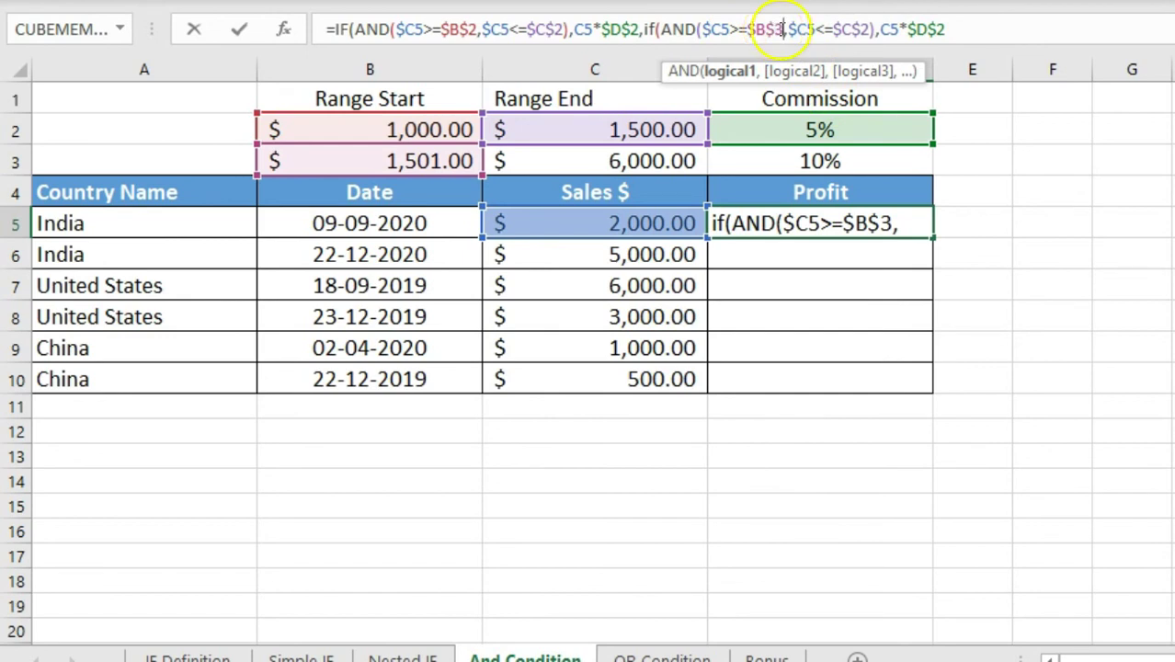
click(869, 30)
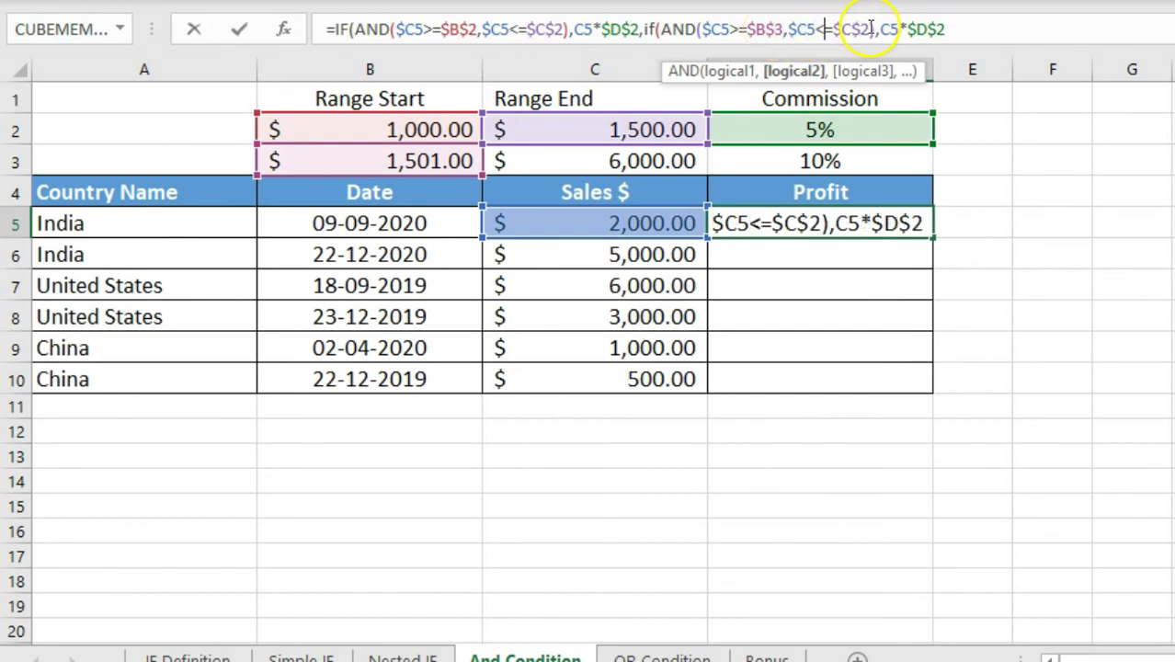
text())
click(867, 29)
key(BackSpace)
text(3)
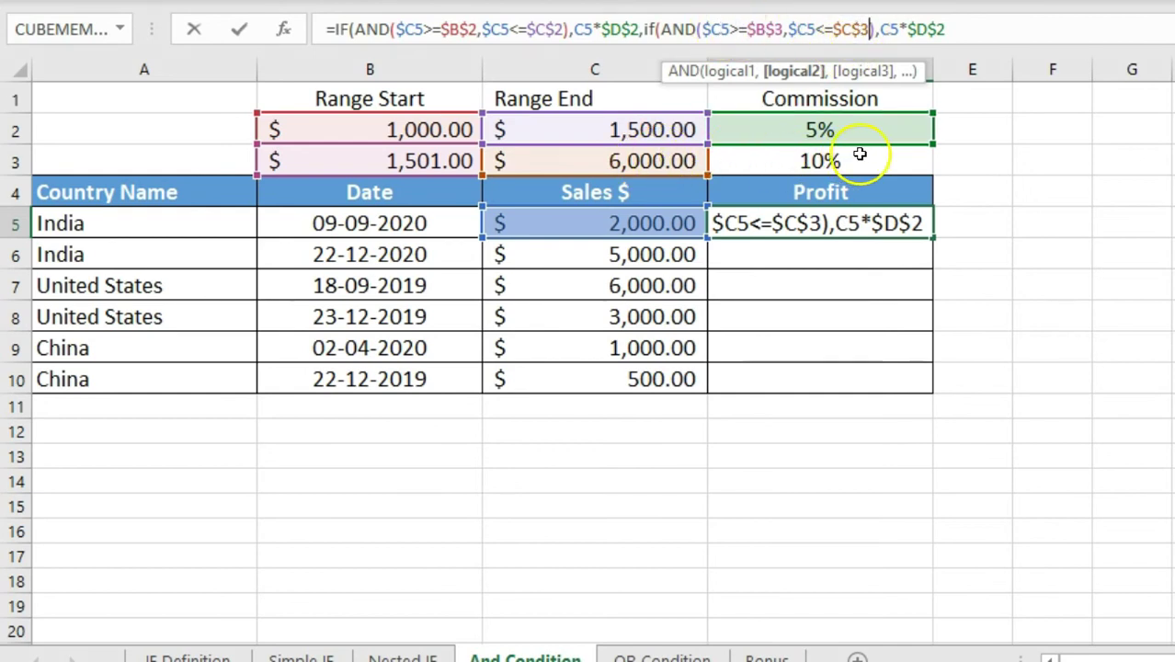
Change the nested IF's commission reference to $D$3, commit the formula with the suggested correction and reselect D5.
click(964, 31)
key(BackSpace)
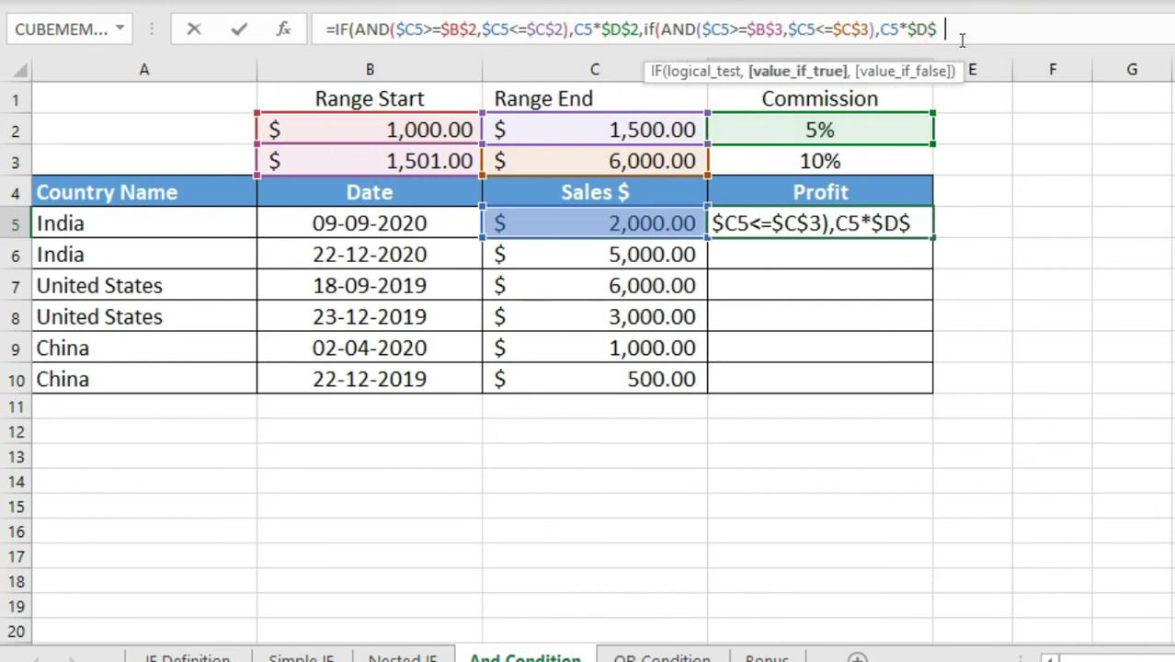
text(3)
key(Return)
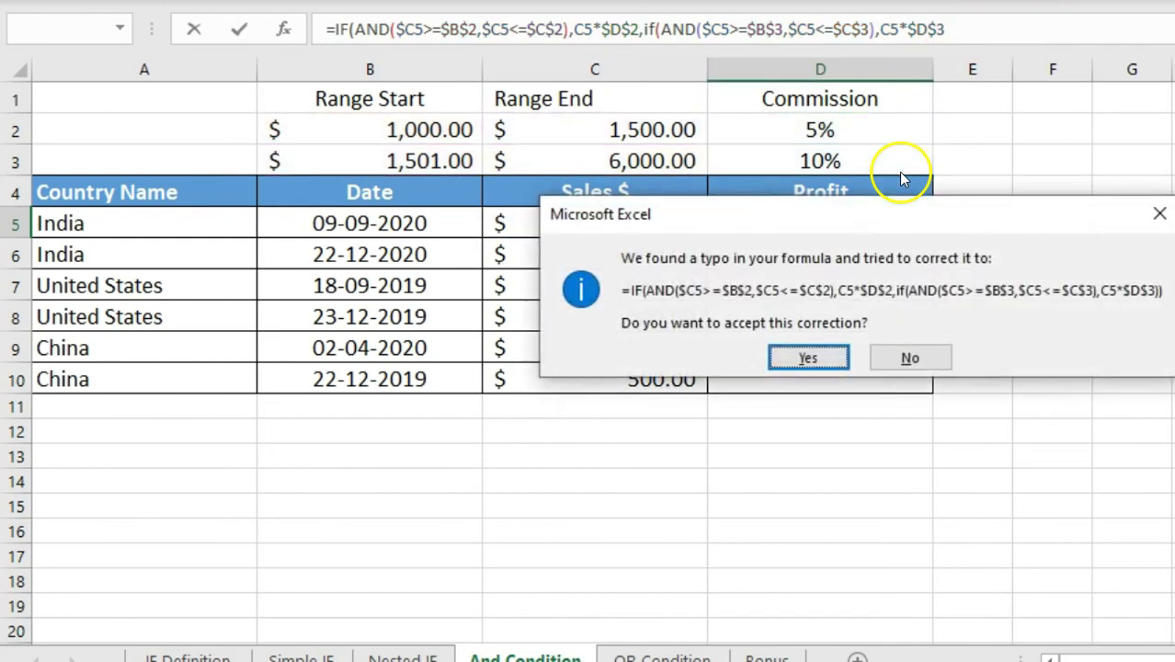
key(Return)
key(Up)
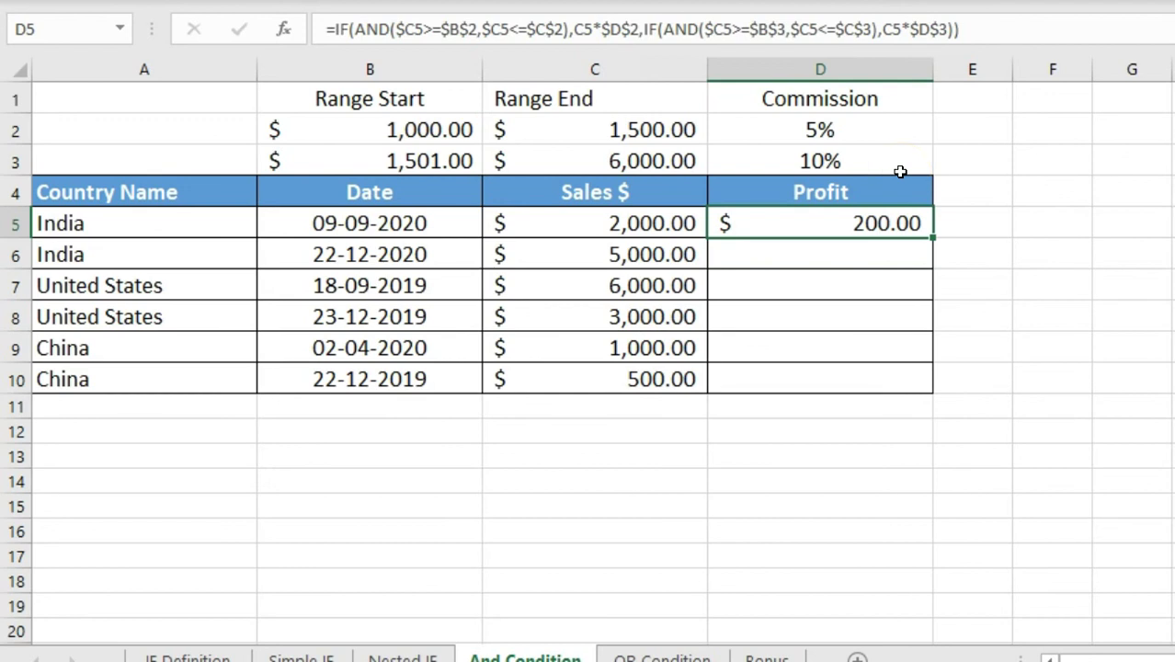
Fill the range-based formula from D5 down to D10 and check the copied formula in D10.
key(shift+Down)
key(shift+Down)
key(shift+Down)
key(shift+Down)
key(shift+Down)
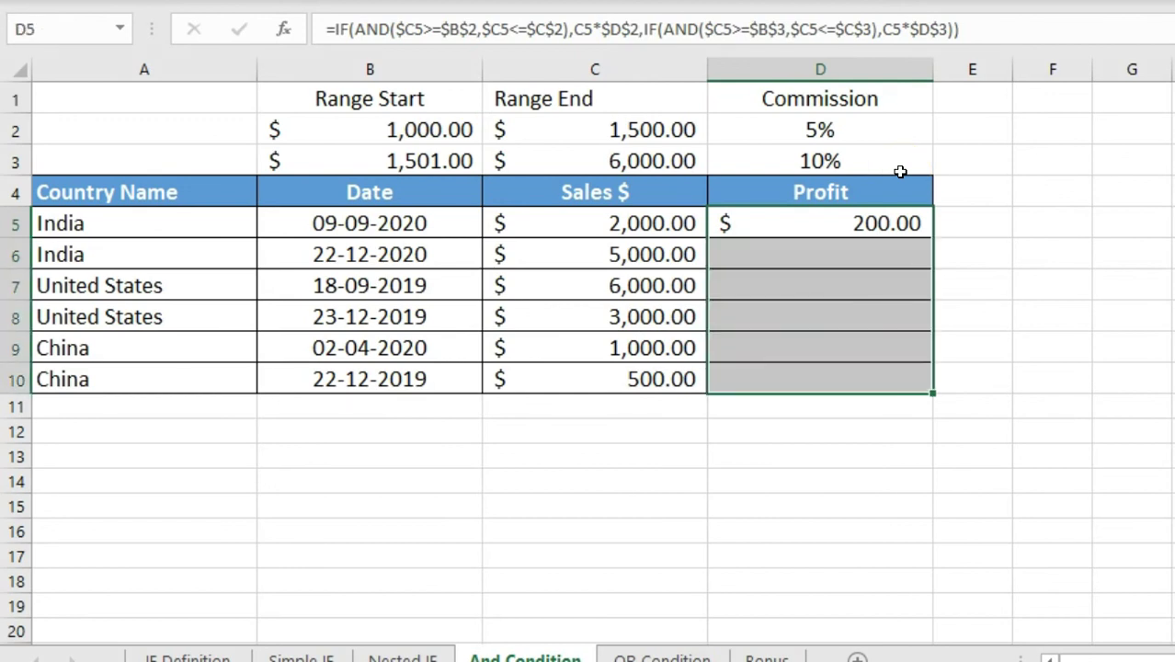
key(ctrl+d)
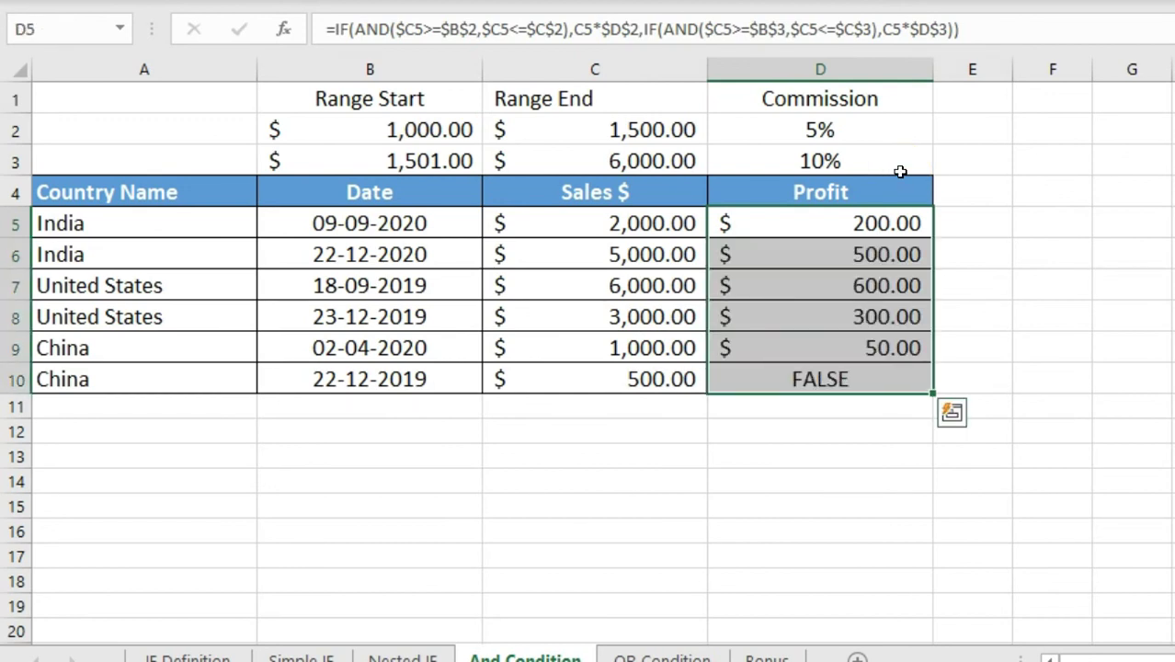
key(Down)
key(Down)
key(Down)
key(Down)
key(Down)
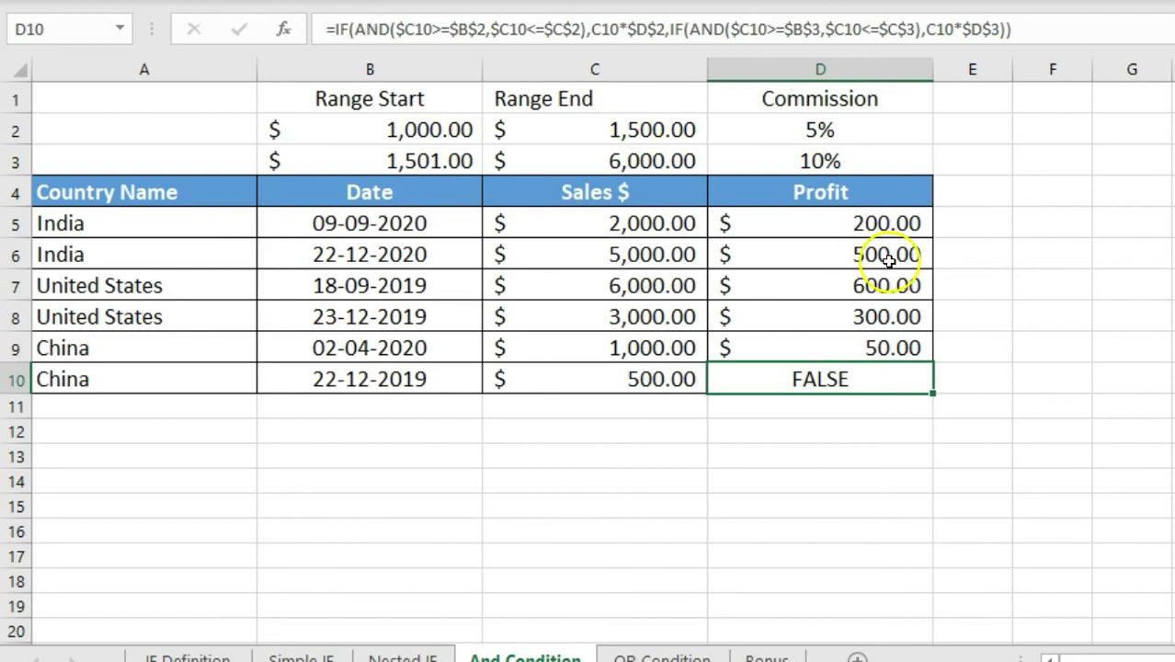
Add 0 as the nested IF's value if false in D5's range-based formula, close both IFs and commit it.
click(864, 224)
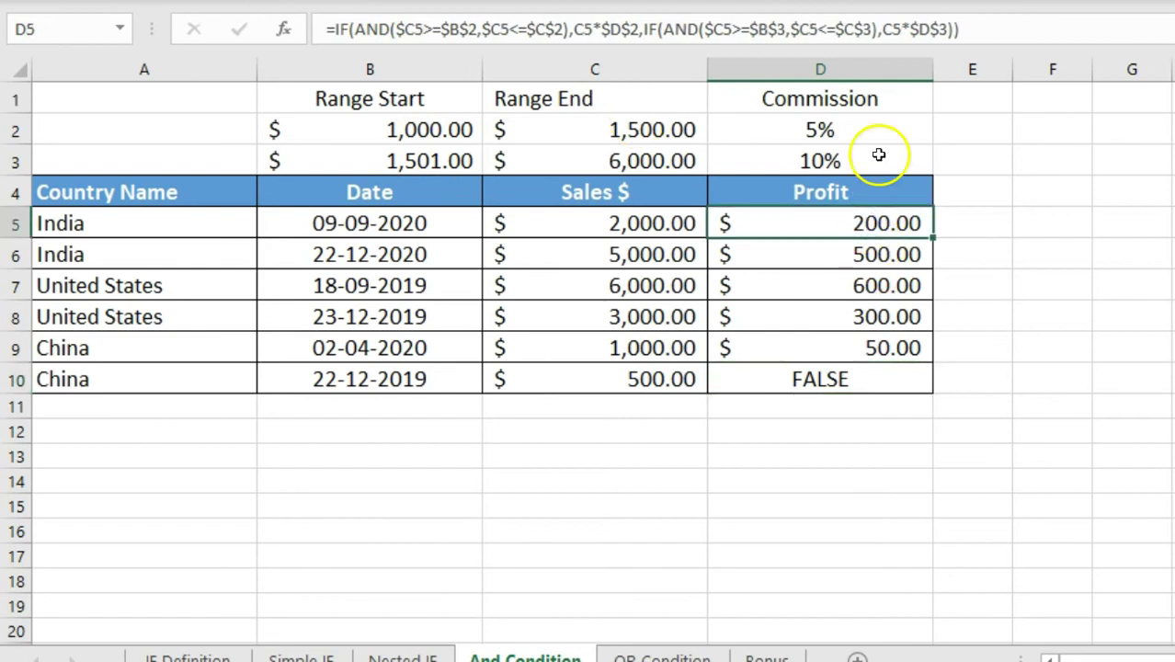
click(975, 37)
key(BackSpace)
key(BackSpace)
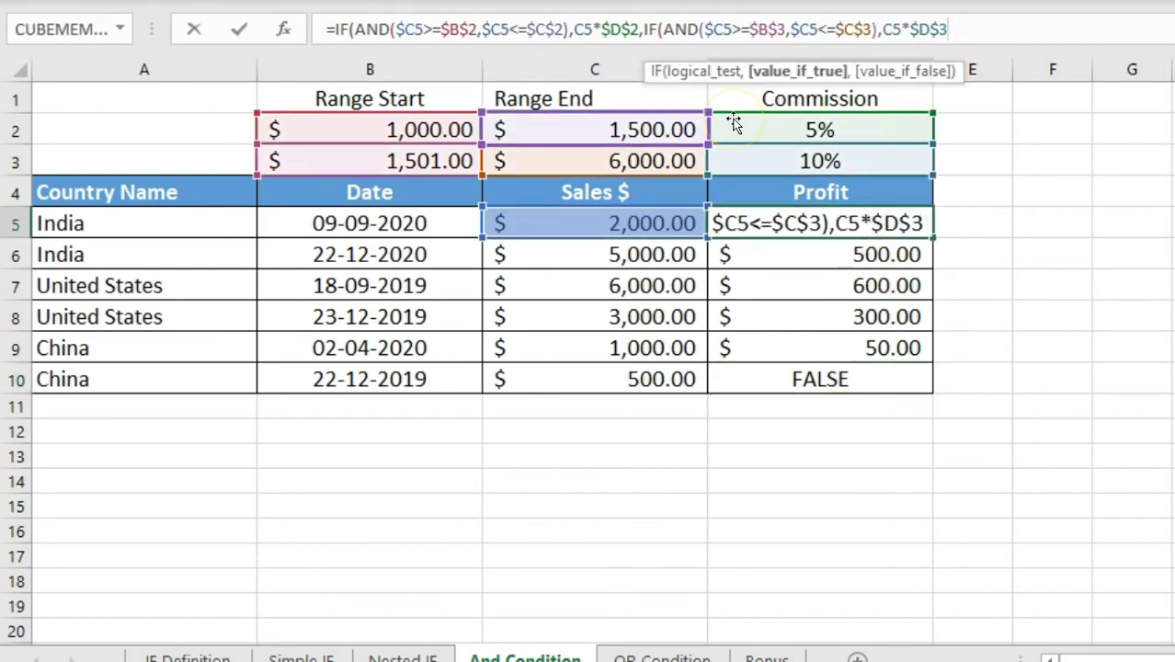
text(,)
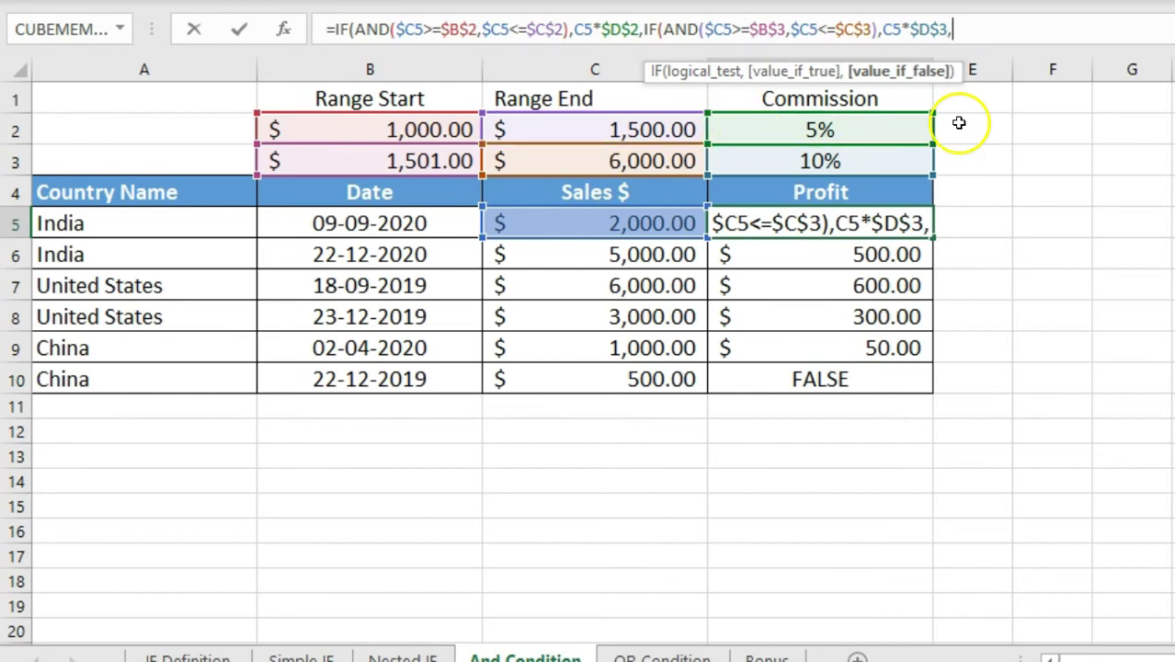
text(0)
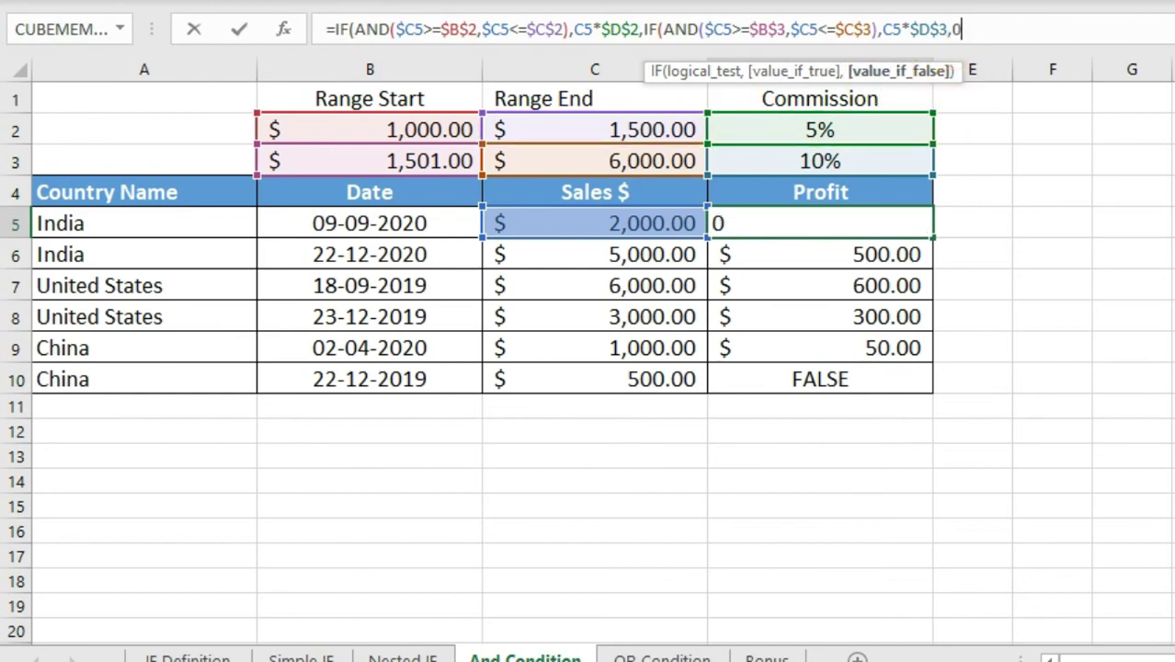
text())
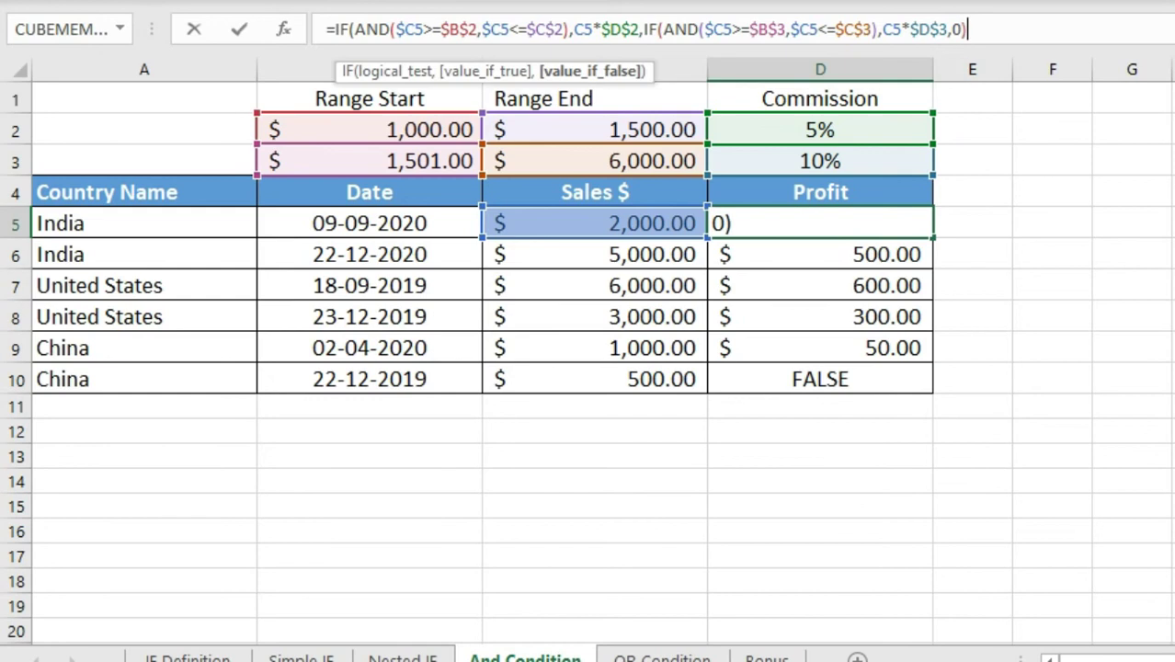
text())
key(Return)
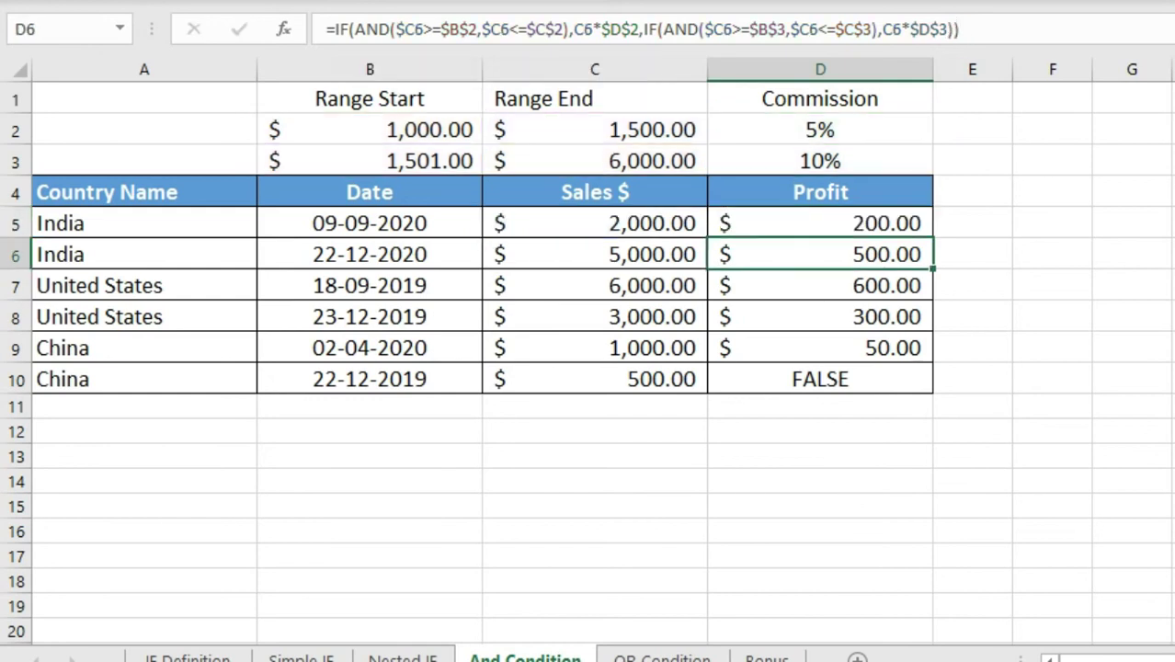
Fill the updated formula from D5 down to D10 and review the IF and AND parts of D5's formula.
click(820, 223)
double_click(932, 237)
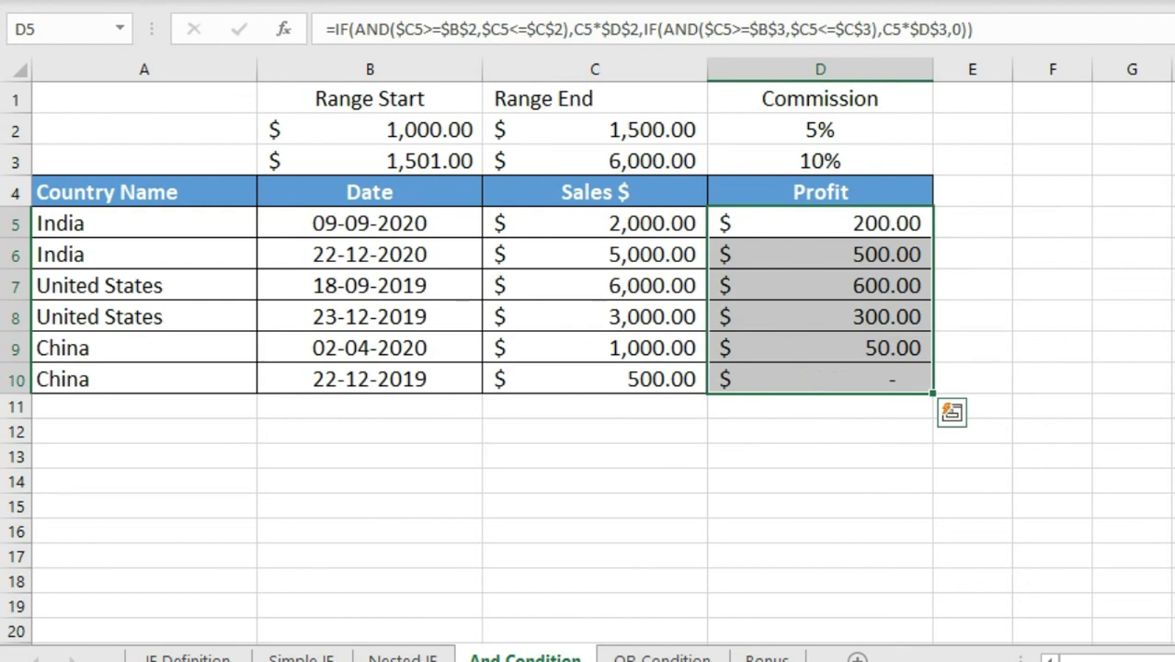
click(820, 192)
click(820, 224)
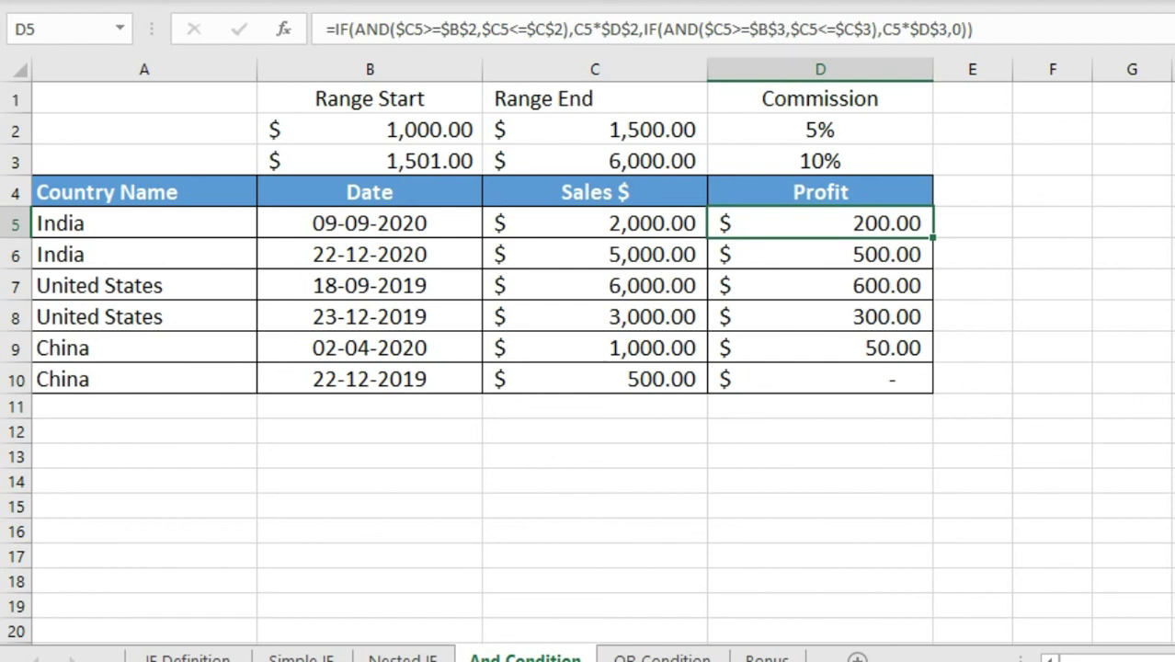
click(339, 30)
click(372, 30)
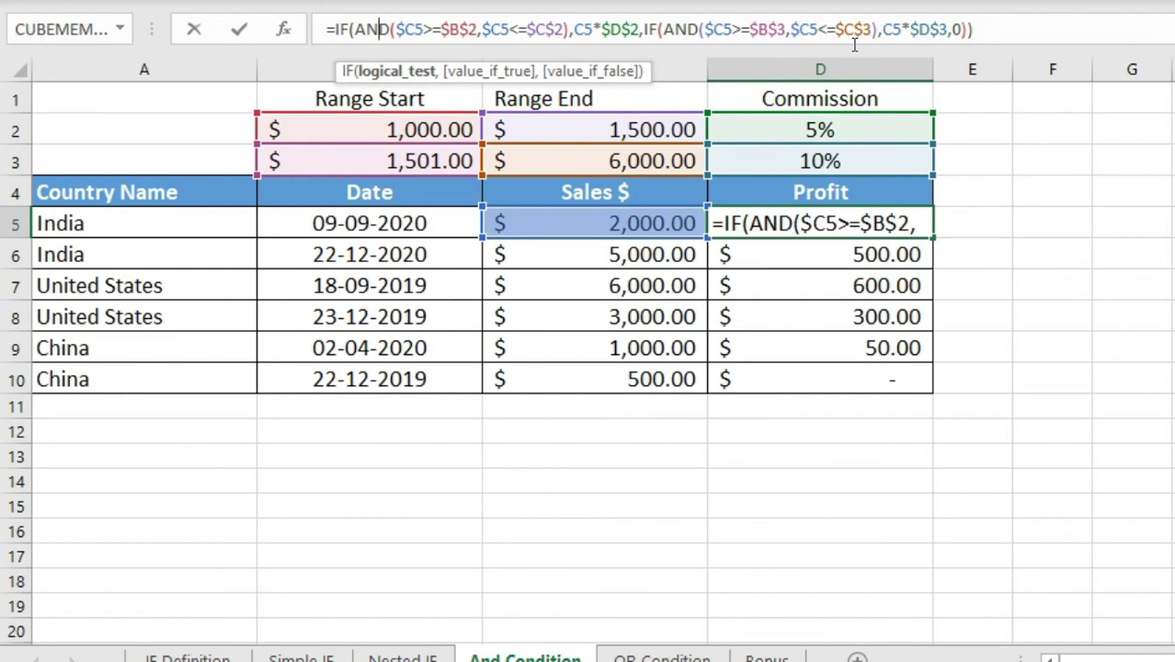
key(Return)
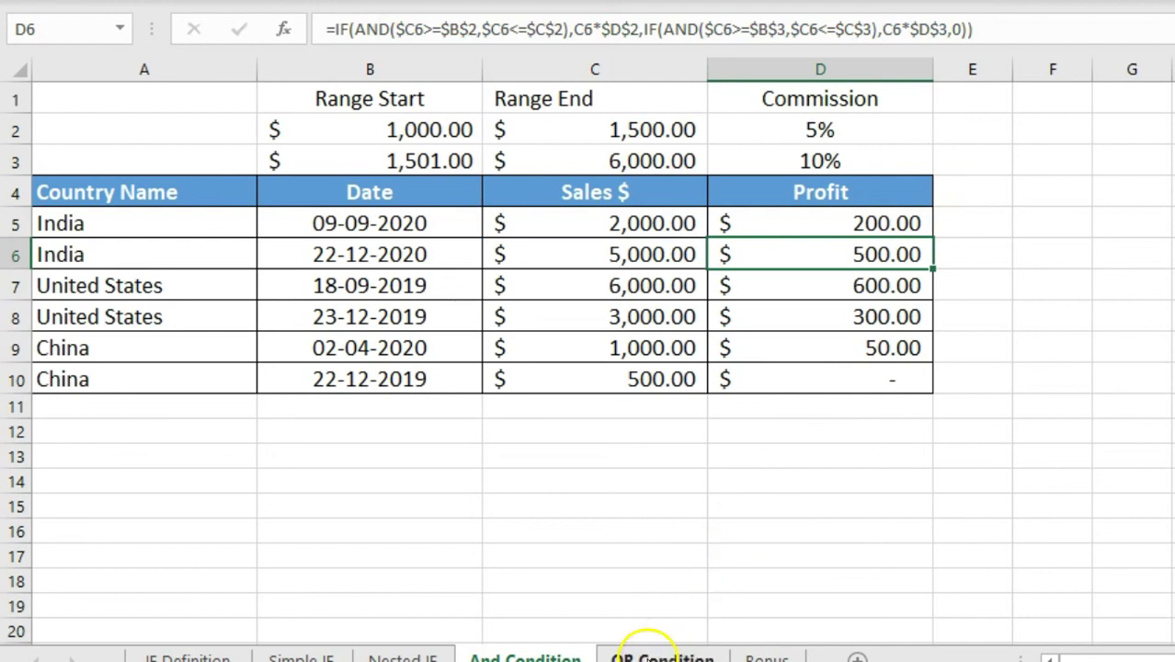
Go to the OR Condition sheet and start an IF formula in D5 that tests $A5=B2.
click(649, 655)
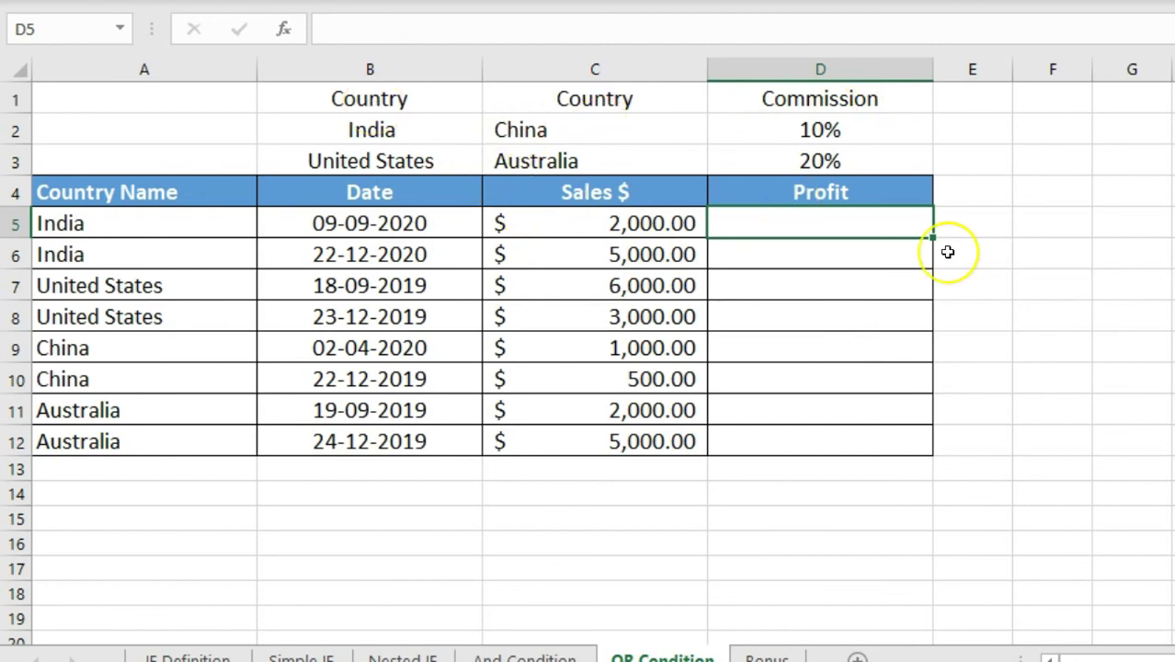
text(=if()
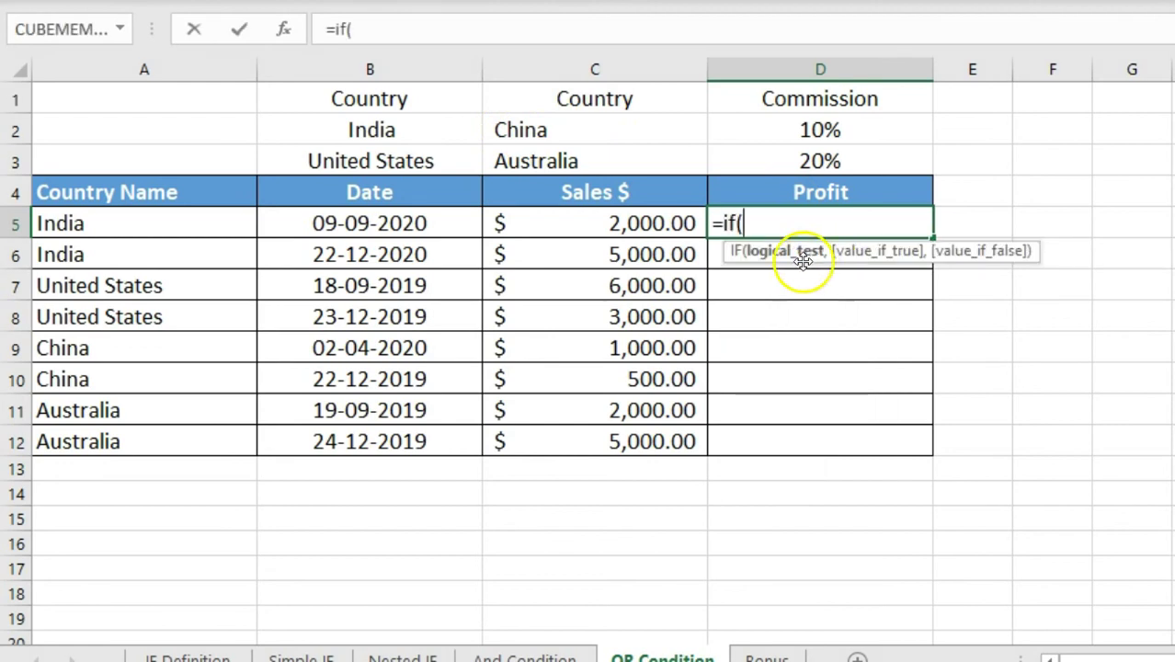
click(162, 226)
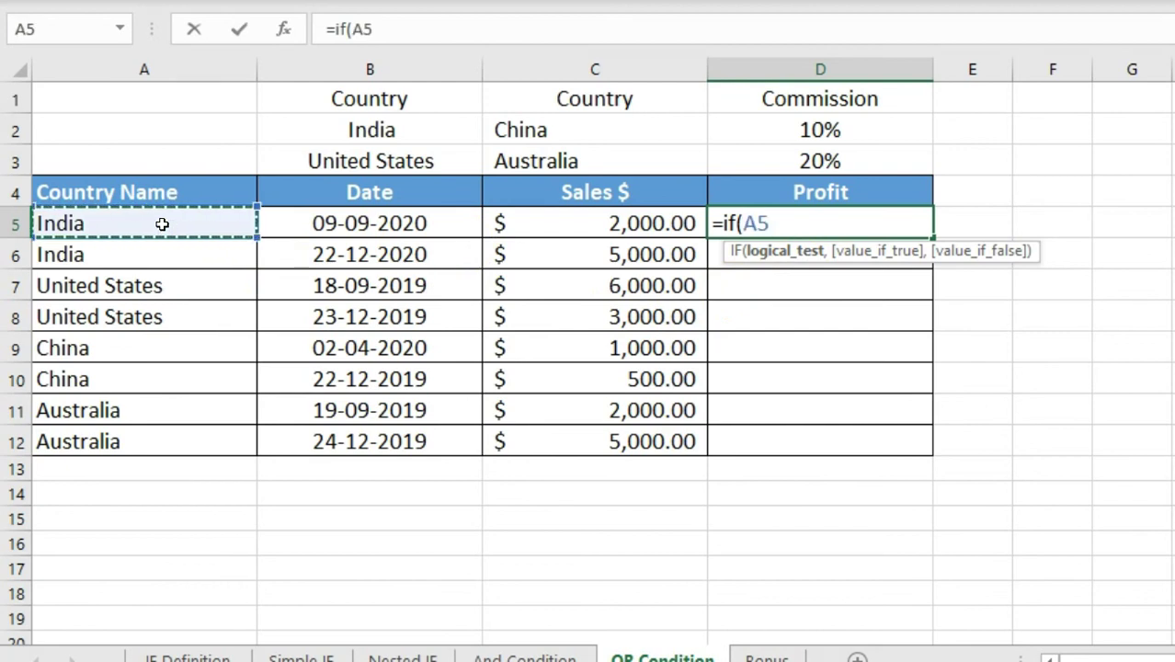
key(F4)
key(F4)
key(F4)
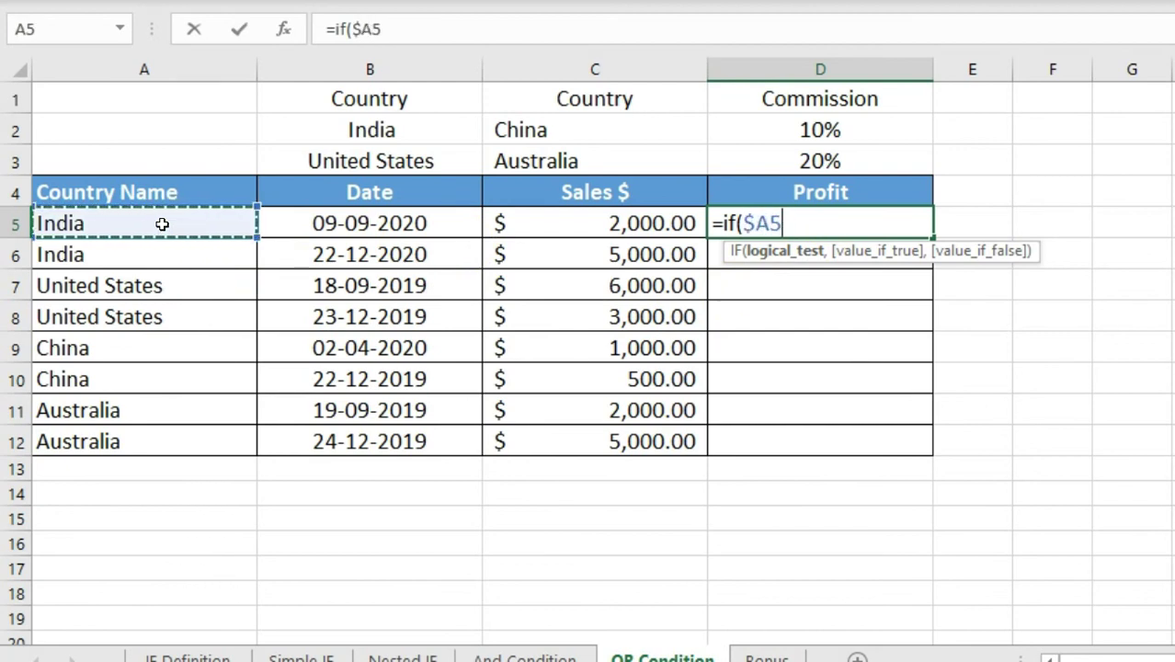
text(=)
click(336, 121)
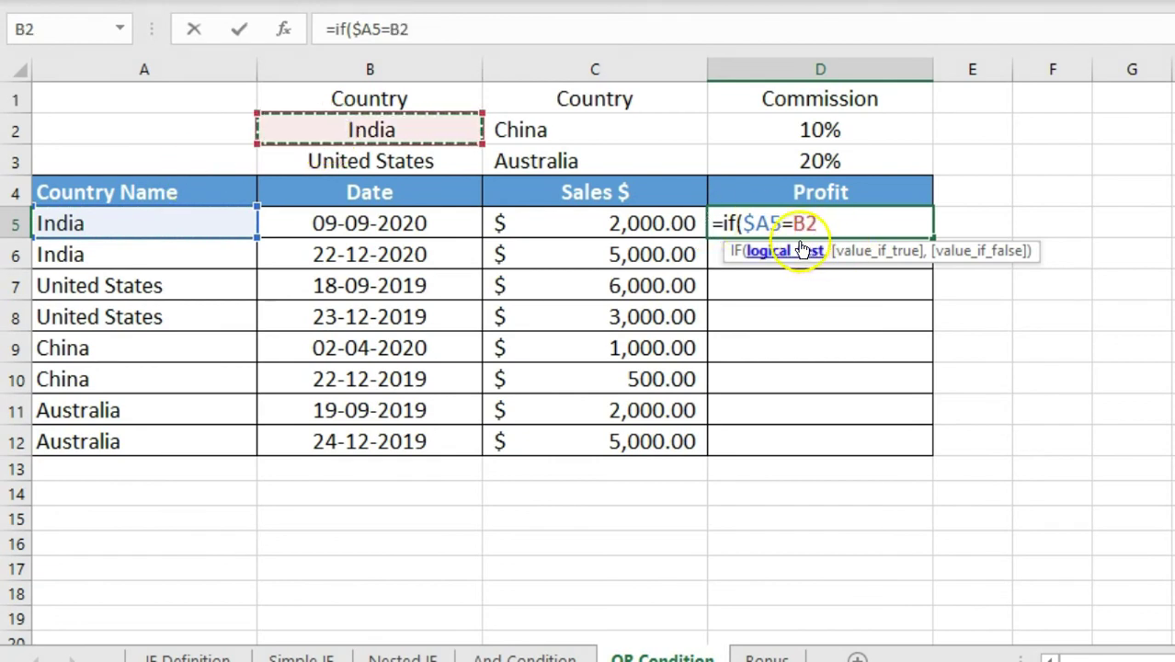
Wrap D5's country test in an OR function and make its B2 reference absolute as $B$2.
click(743, 224)
text(or()
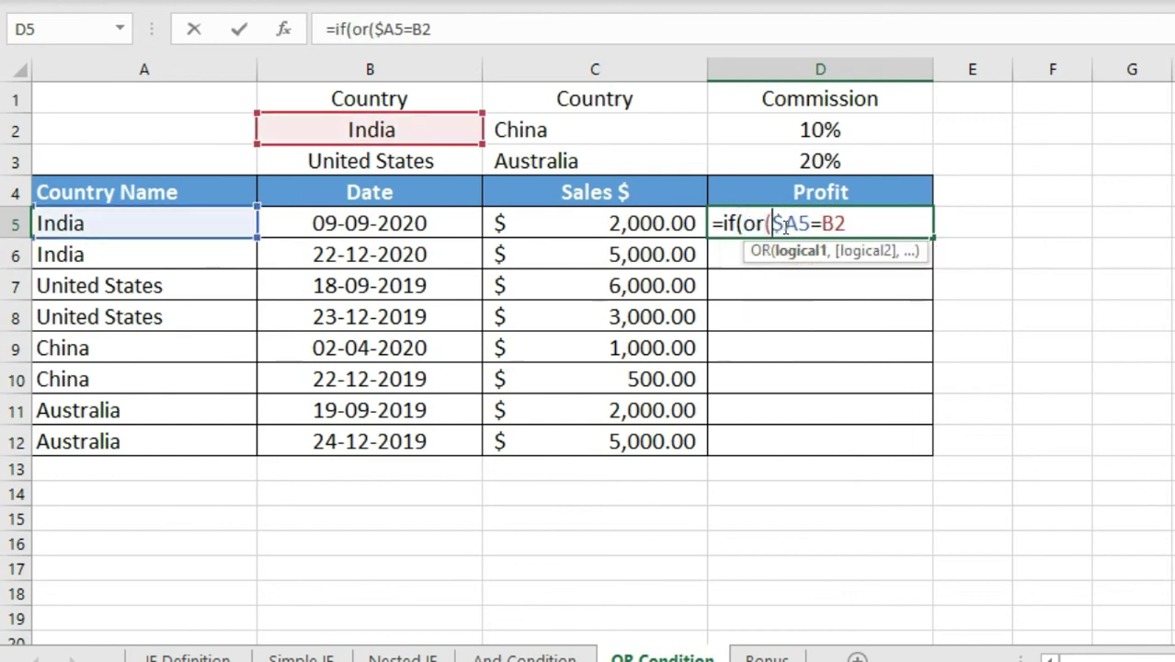
click(859, 223)
key(F4)
text(,)
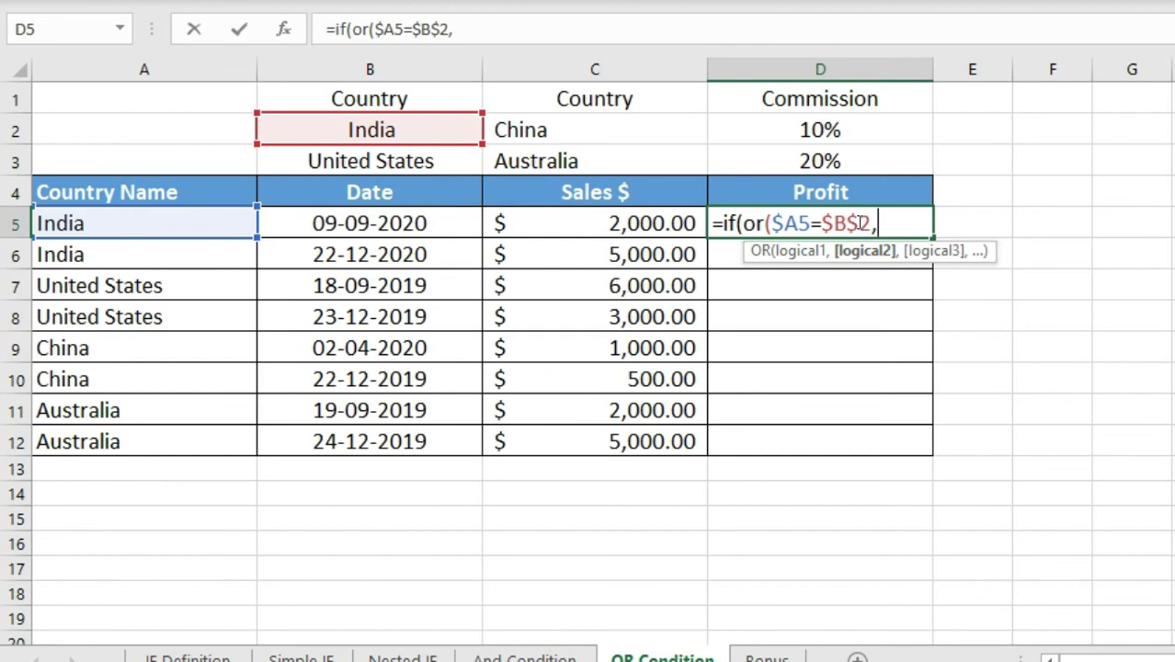
Add A5=$C$2 as the second OR condition in D5 and close the OR function.
click(137, 220)
text(=)
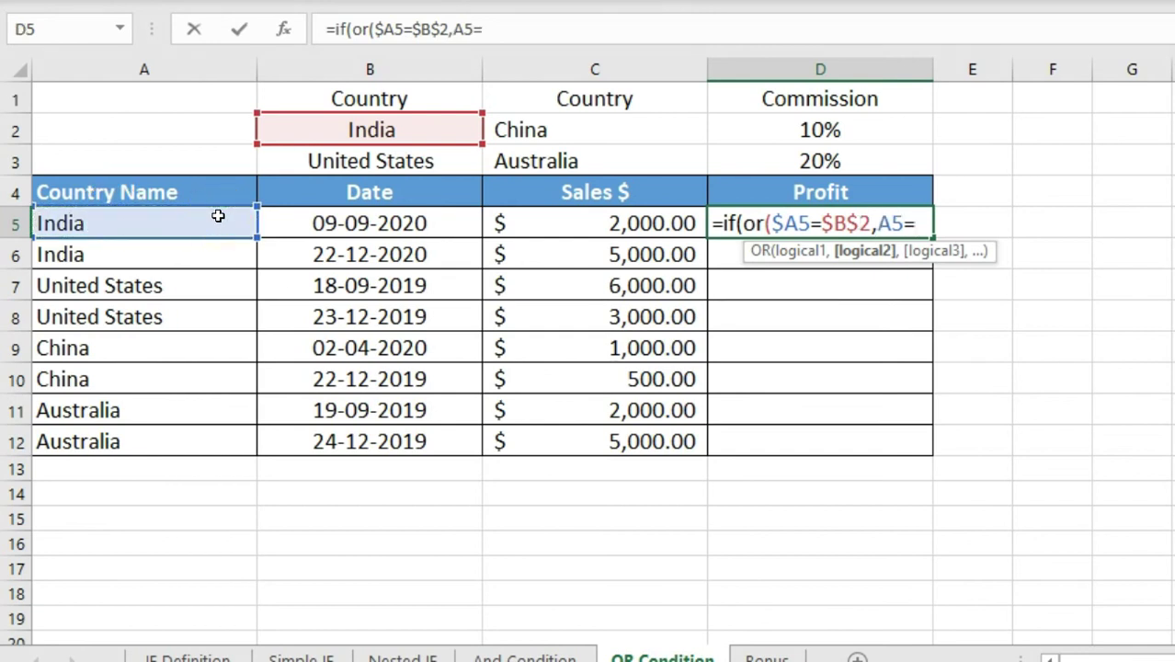
click(580, 128)
key(F4)
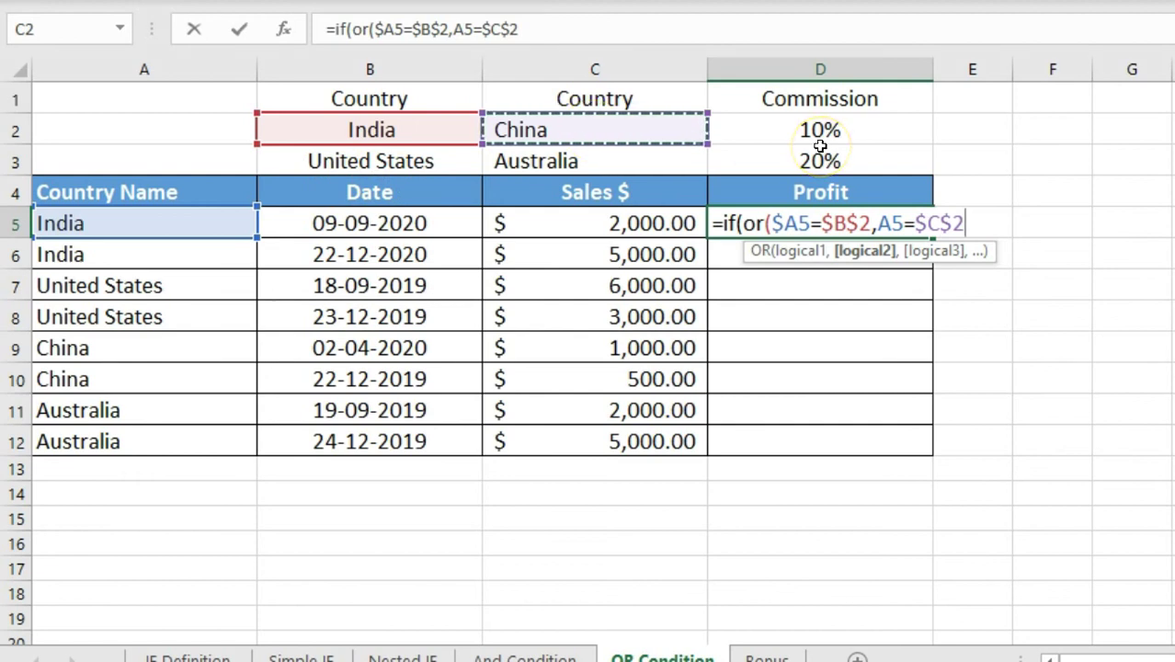
text(),)
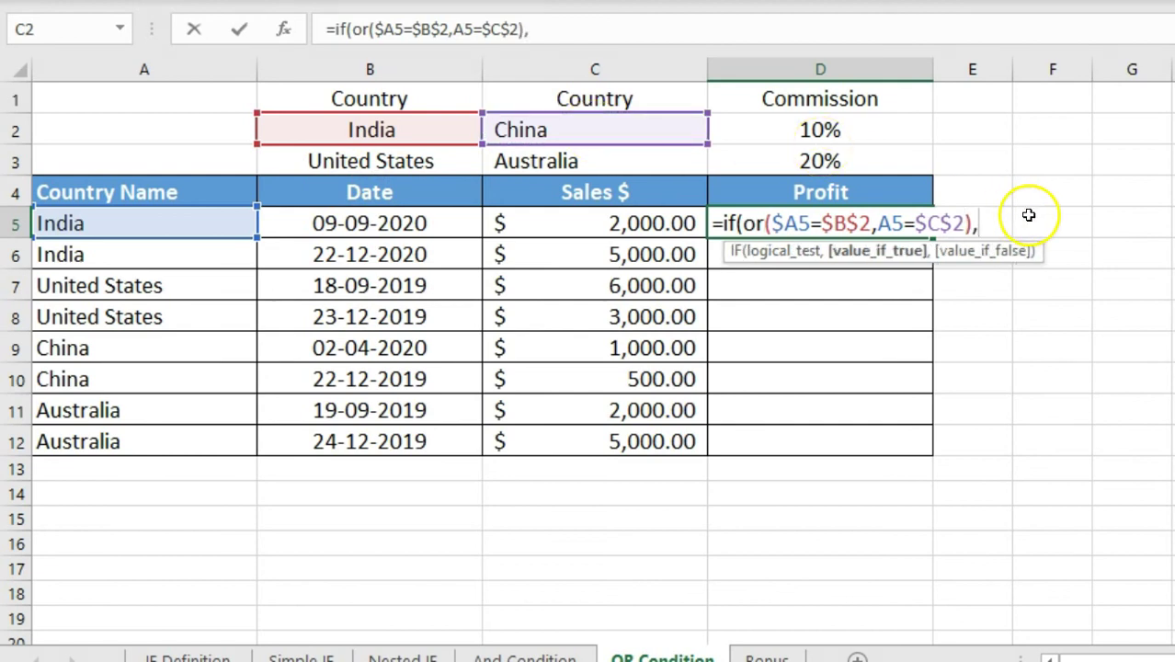
Enter $D$2*C5 as the IF's value if true in D5.
click(877, 126)
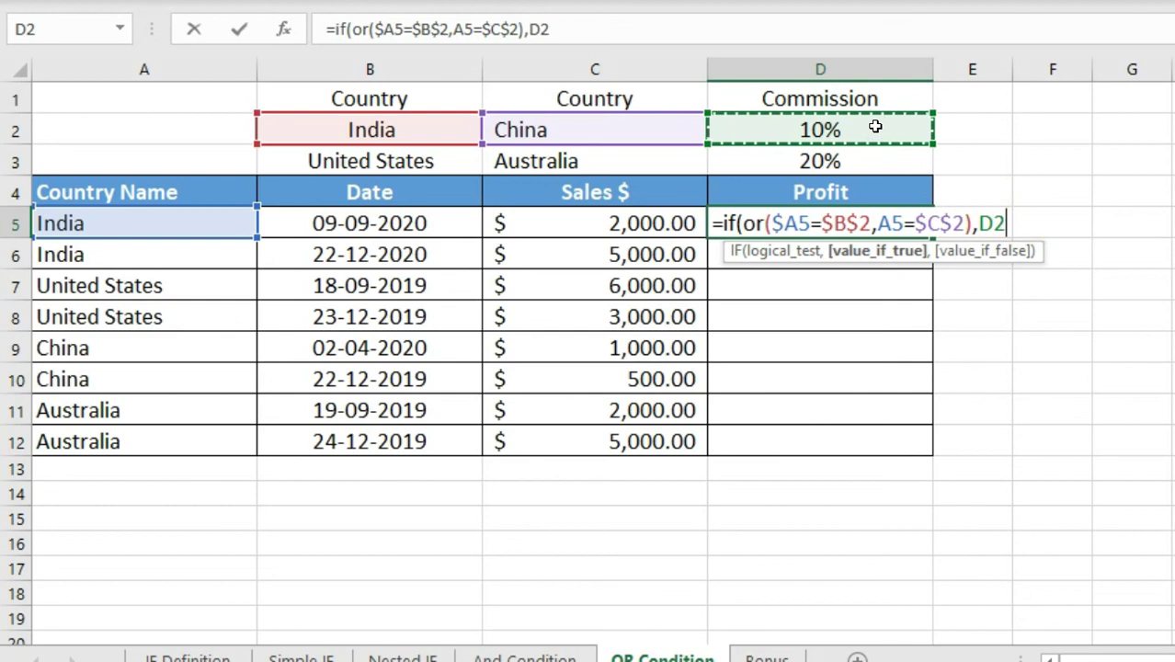
text(*)
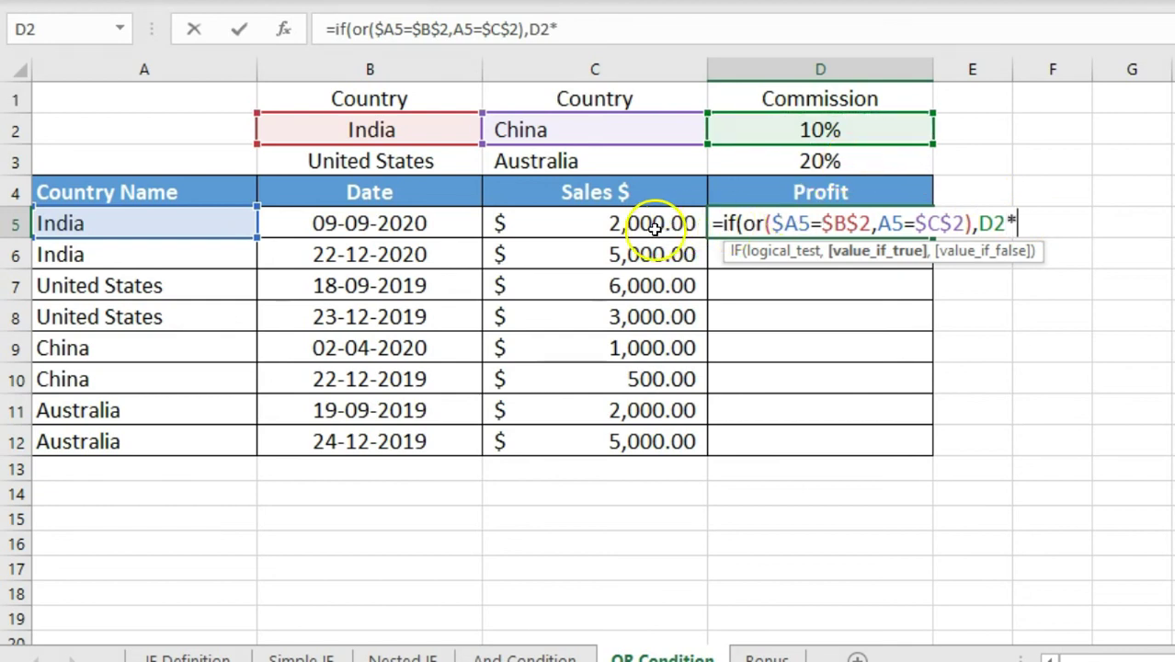
click(653, 225)
click(548, 29)
key(F4)
click(623, 30)
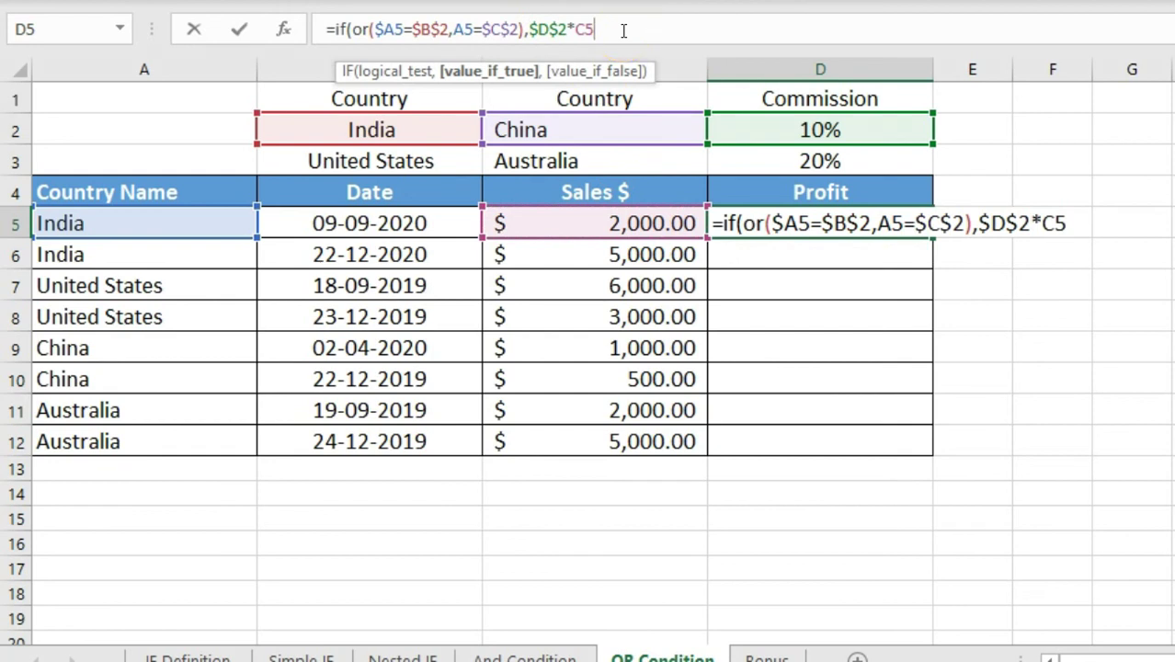
Nest a second IF as D5's value if false, using a copy of the first OR test as its condition.
text(,)
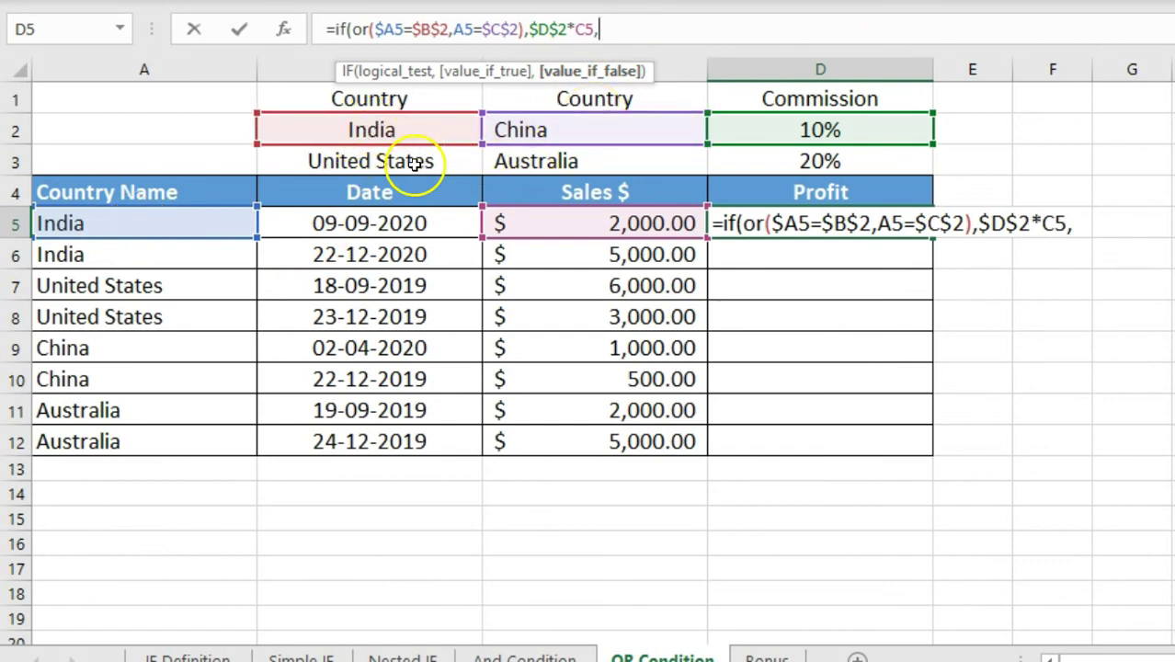
text(f()
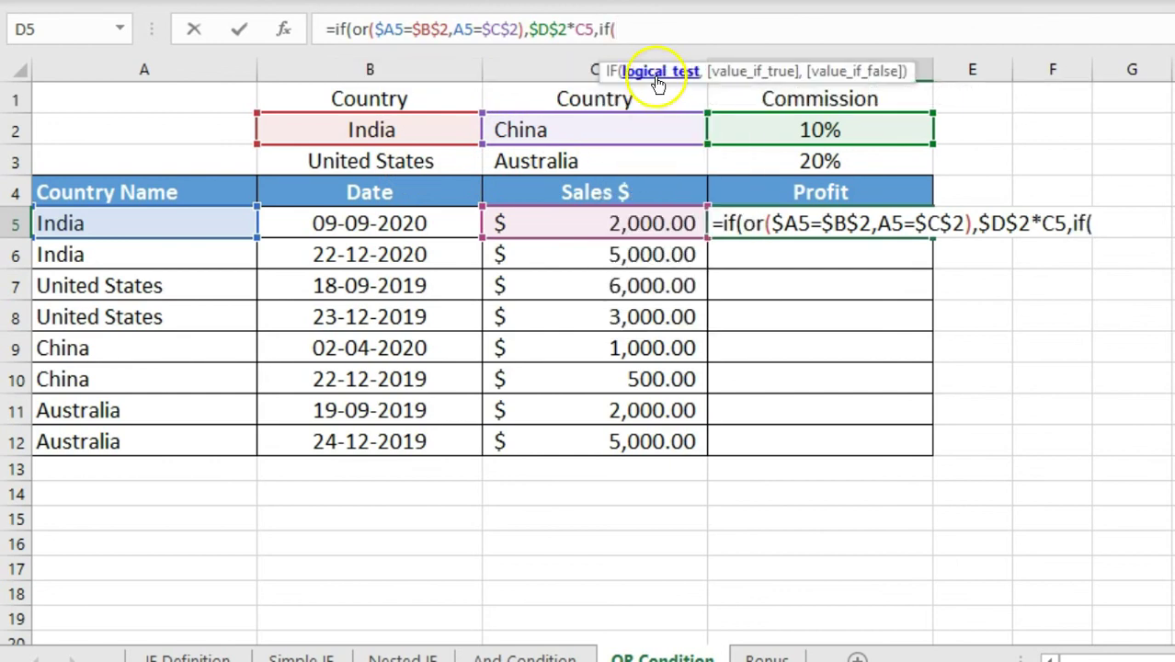
click(189, 223)
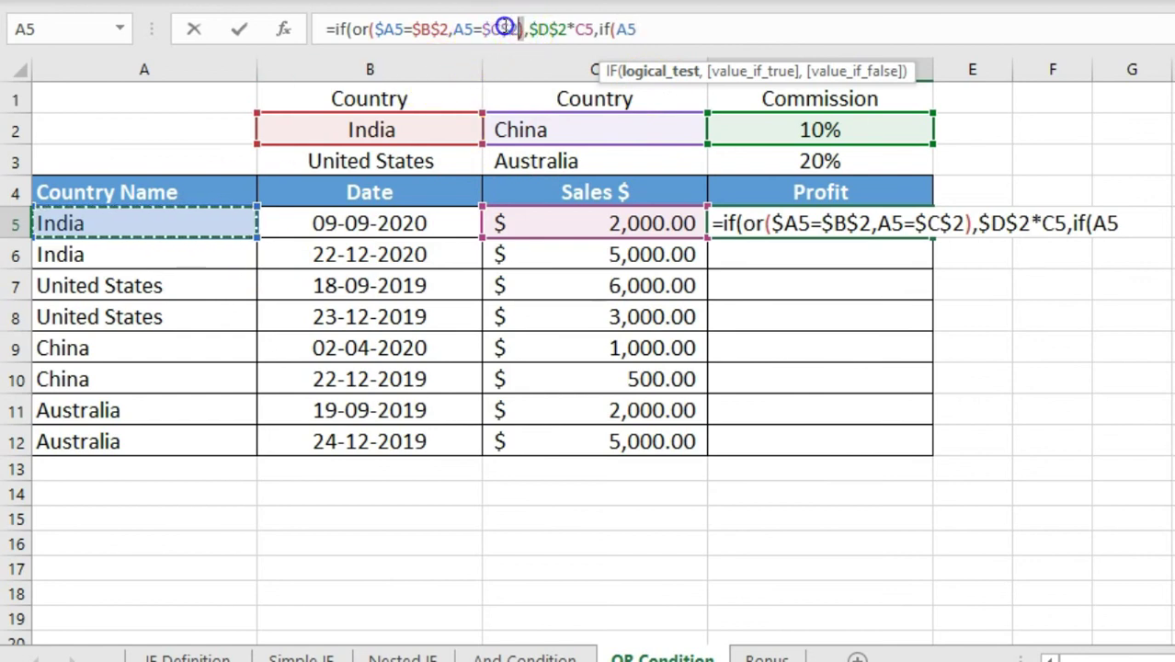
click(347, 29)
click(669, 28)
key(BackSpace)
key(BackSpace)
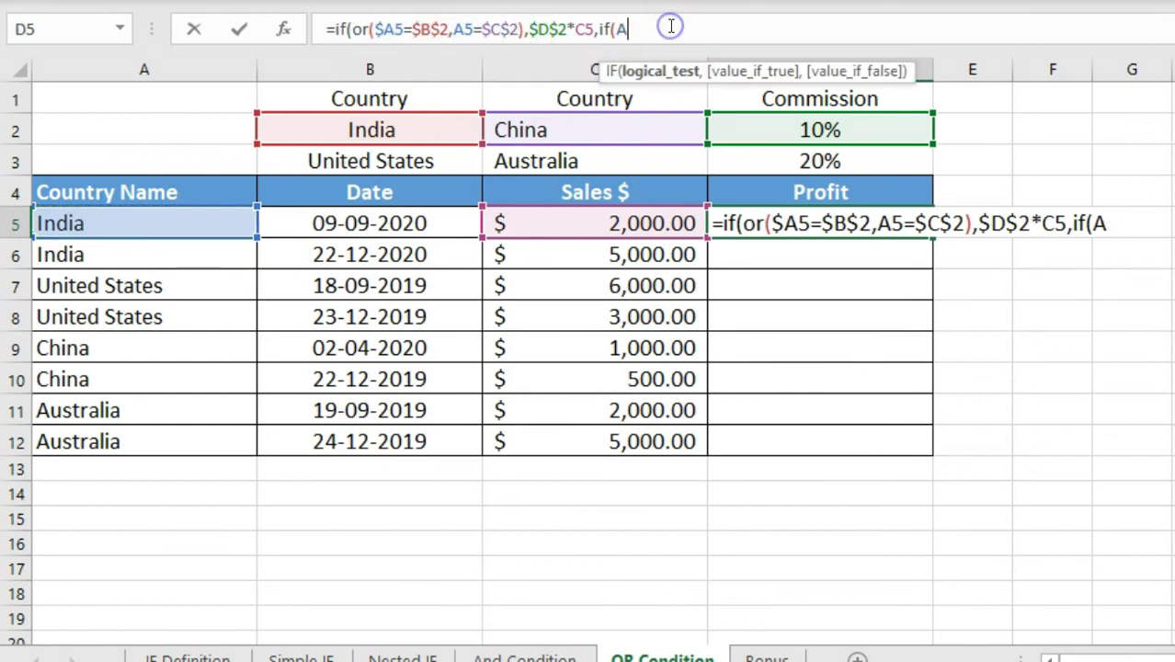
key(ctrl+v)
Change the nested OR test's country references to $B$3 and $C$3.
click(706, 29)
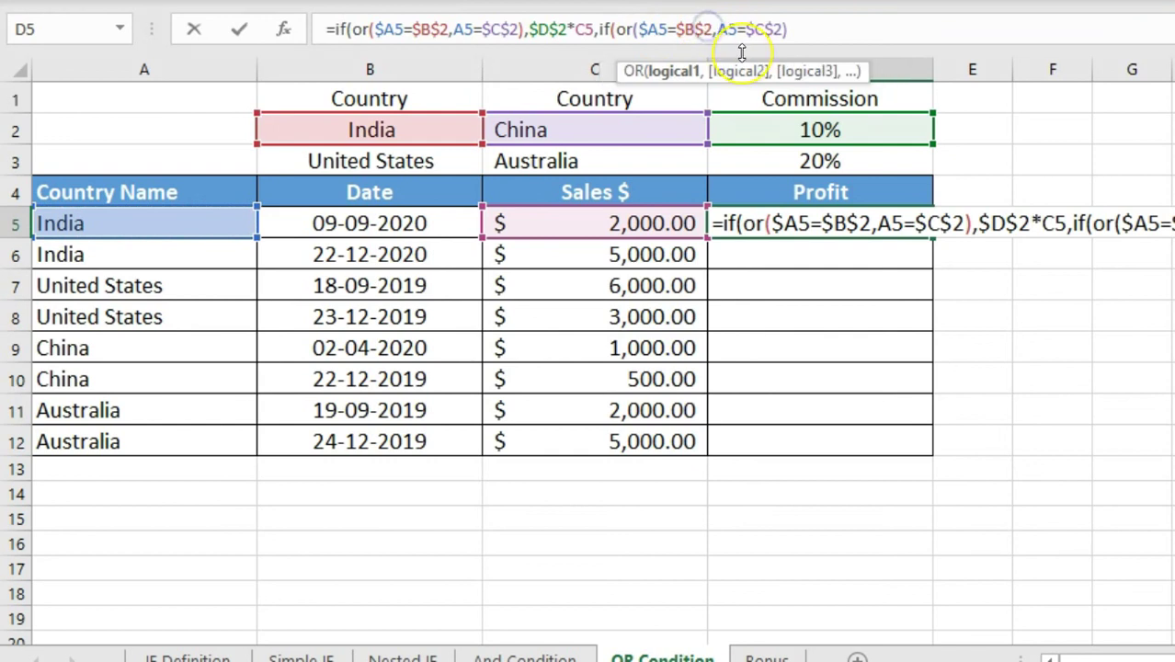
key(BackSpace)
text(3)
click(782, 29)
key(BackSpace)
text(3)
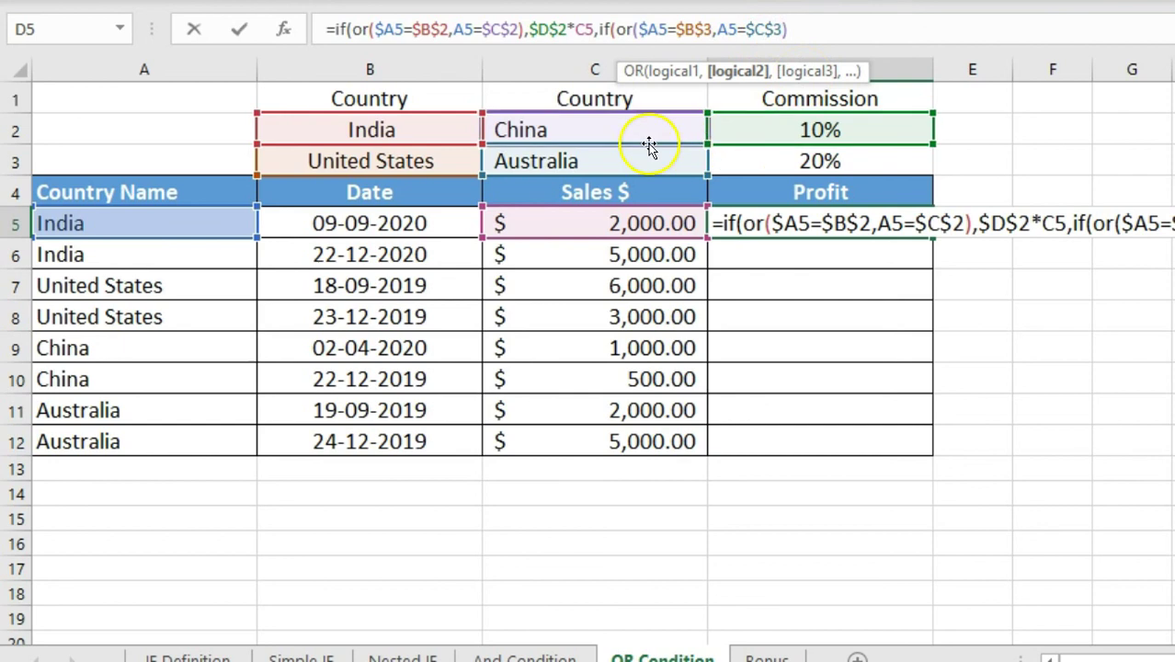
Set the nested IF in D5 to return $D$3*C5 if true and 0 if false.
click(816, 34)
text(,)
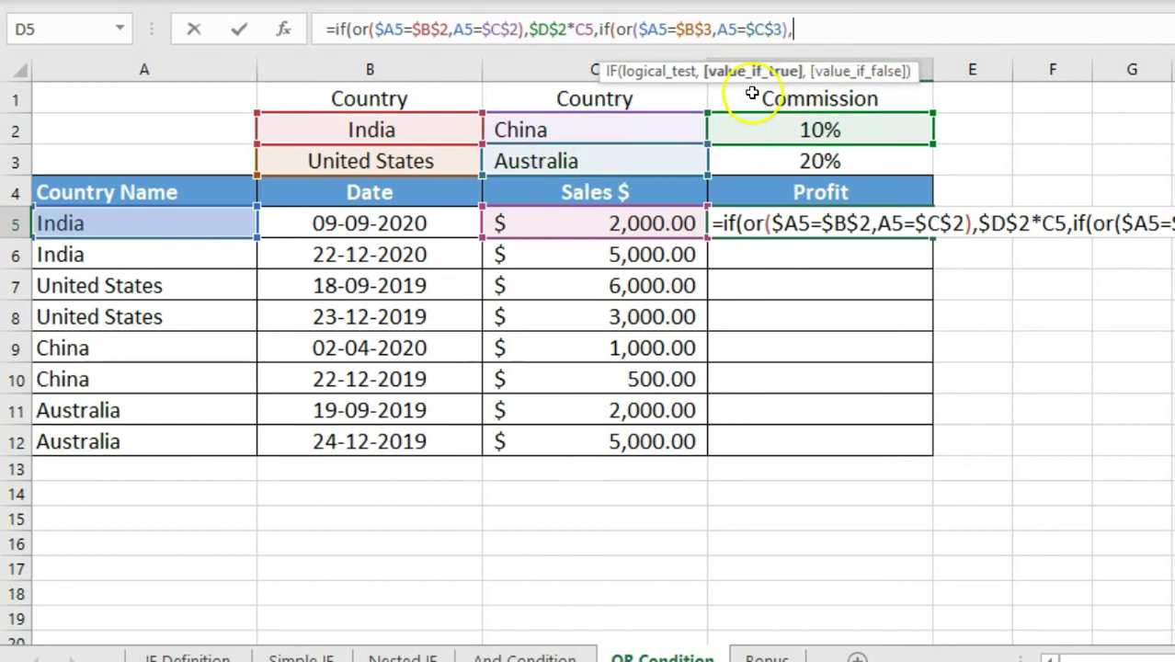
click(781, 158)
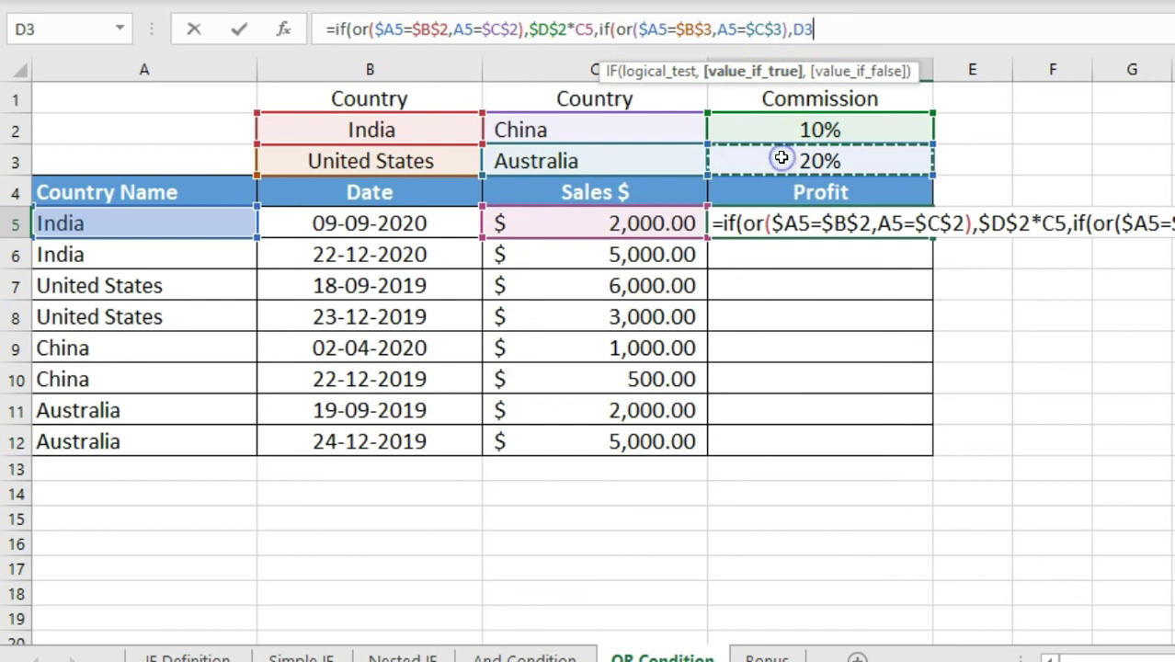
text(*)
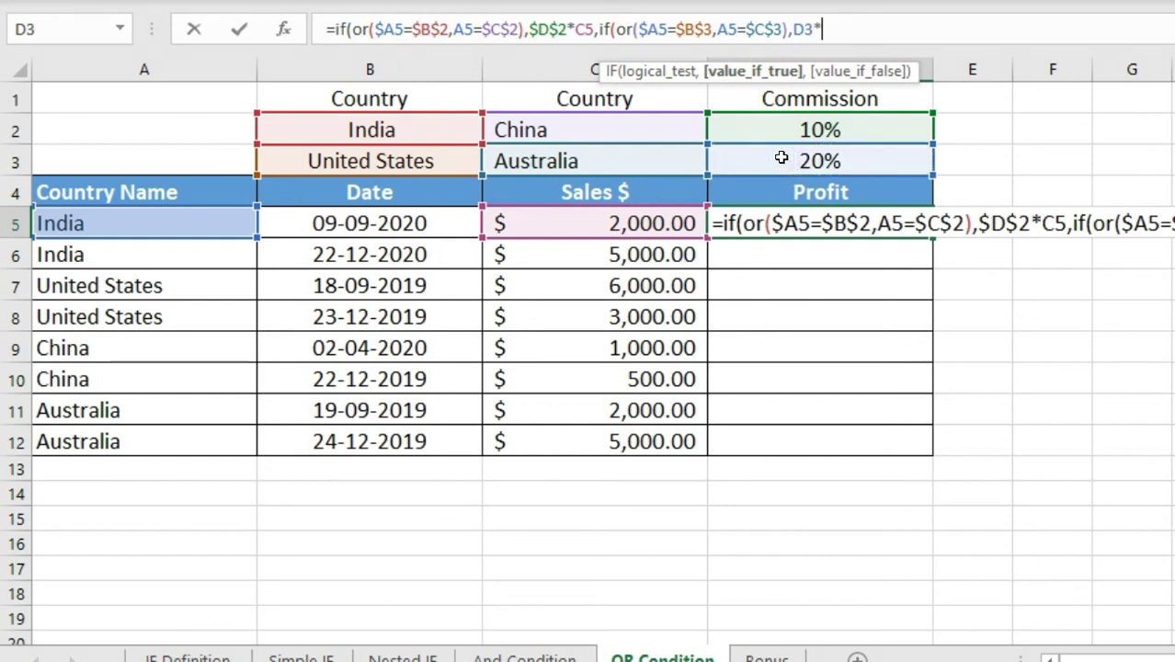
click(643, 222)
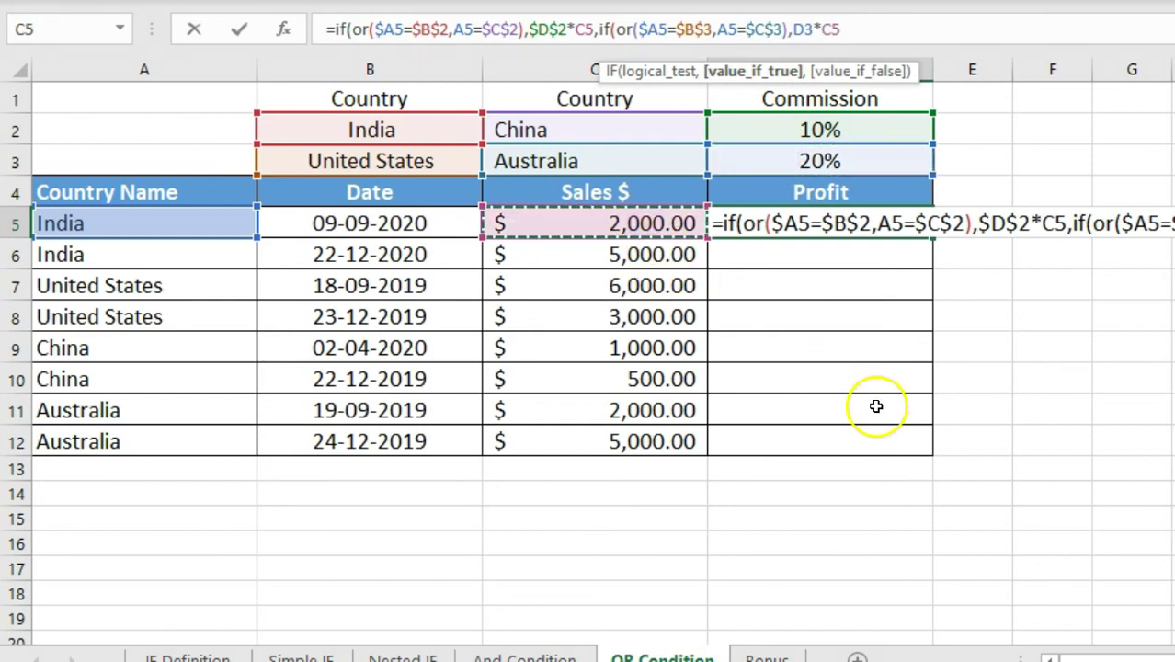
text(,0)
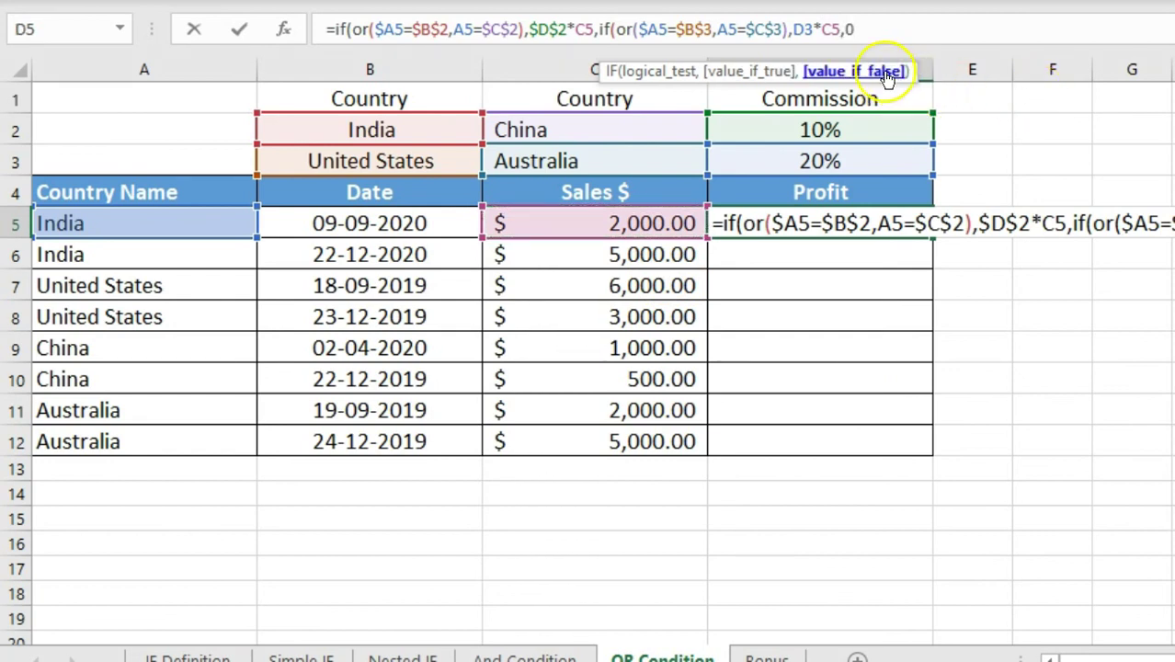
click(814, 28)
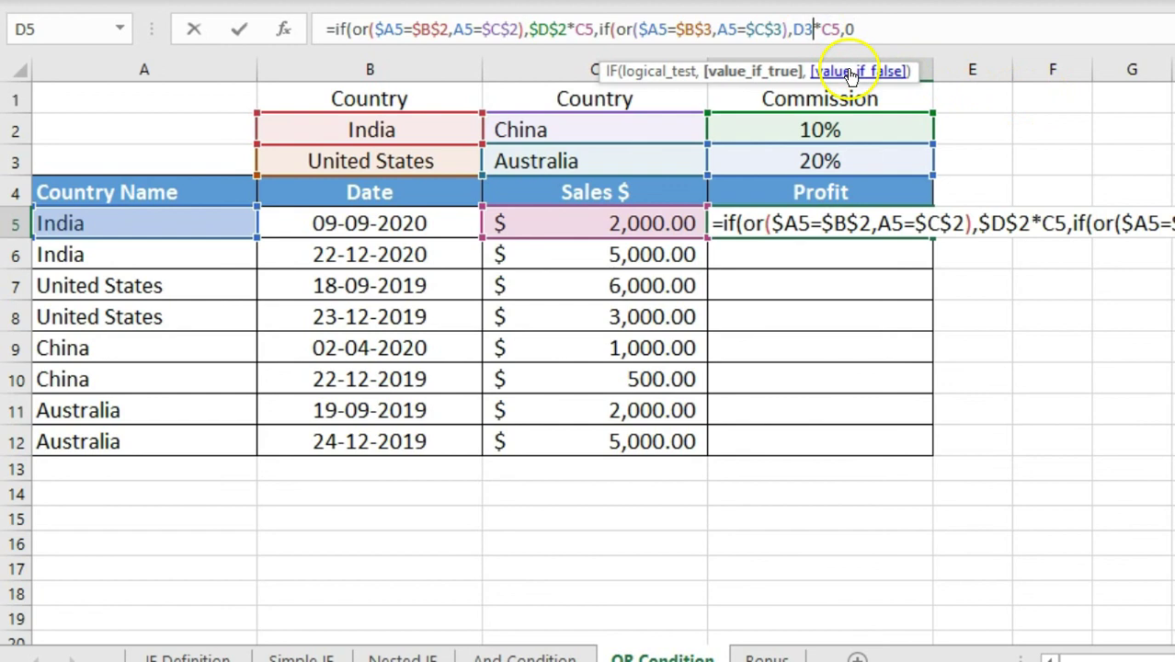
key(F4)
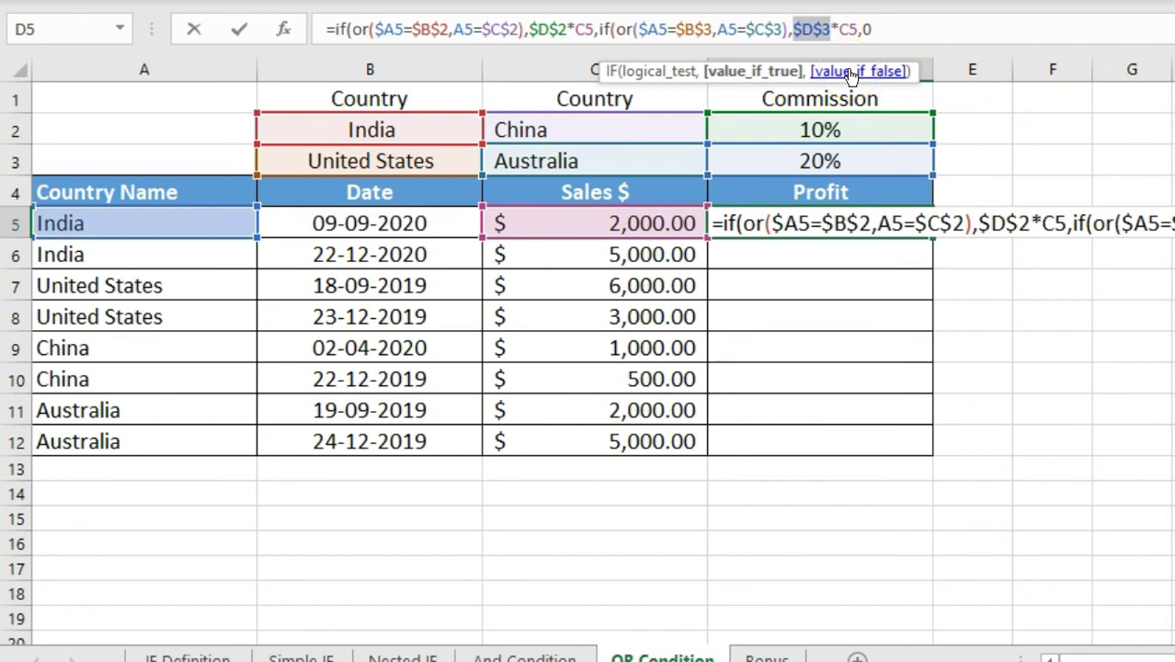
Close both IF functions in D5 with two closing parentheses and commit the formula.
click(899, 29)
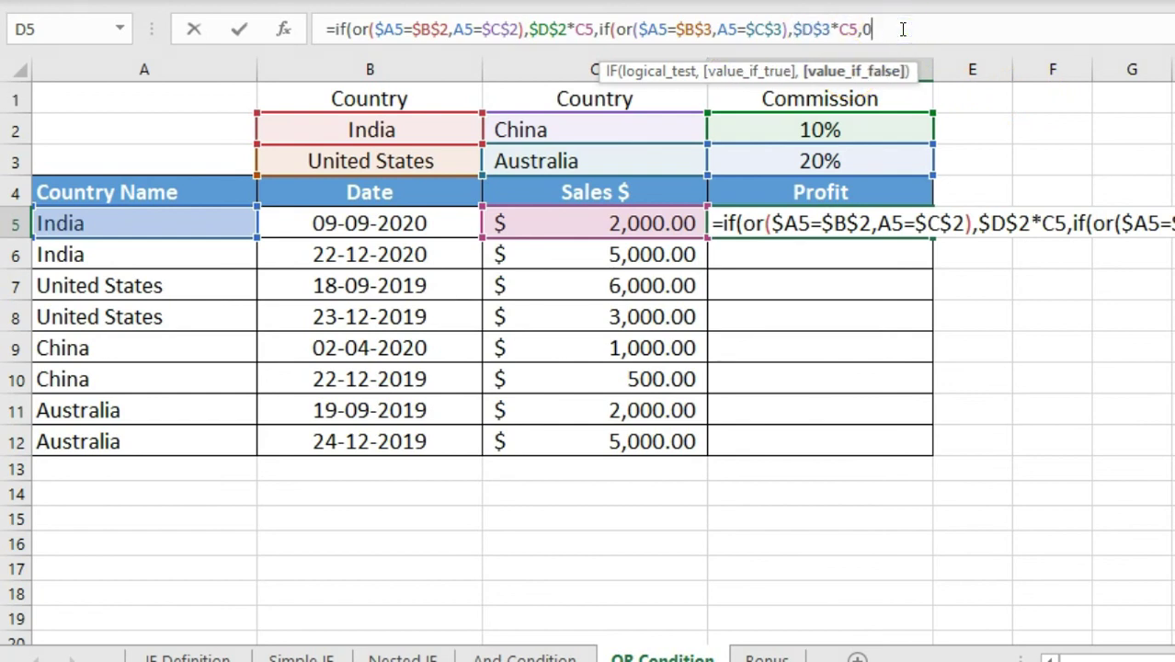
key(Return)
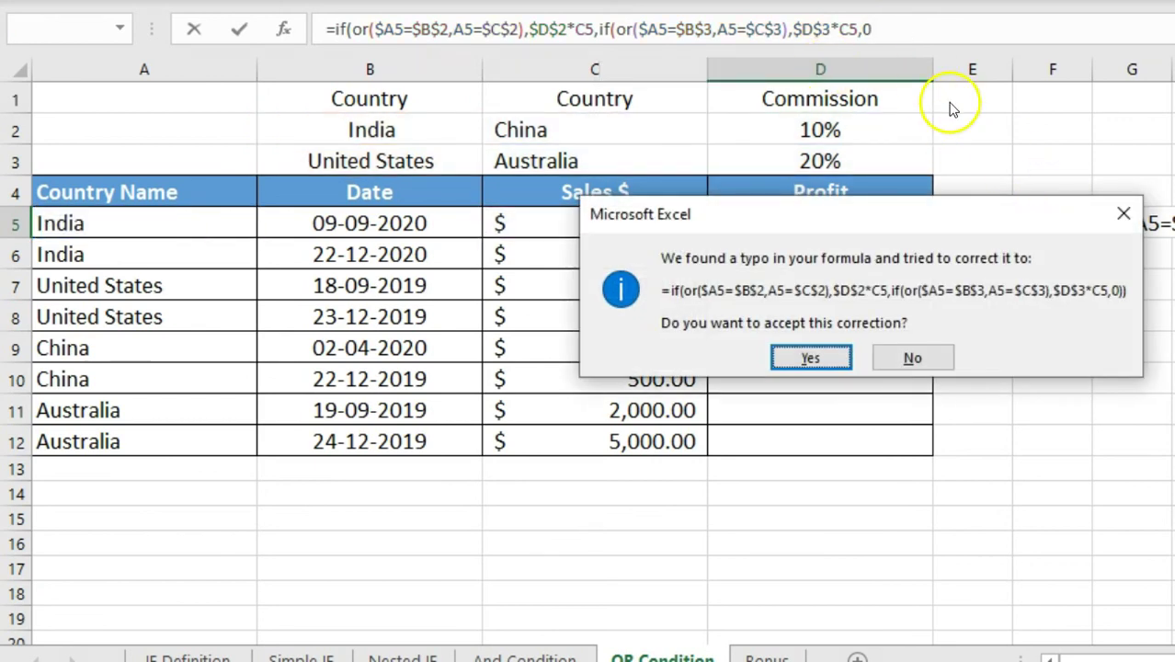
click(906, 355)
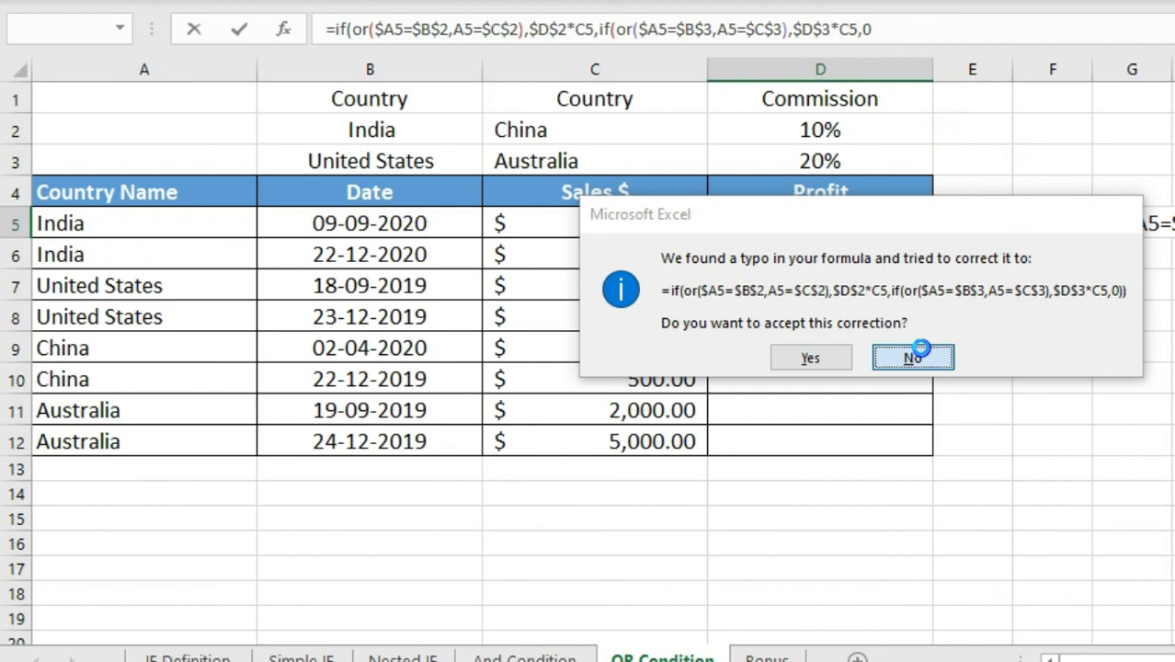
click(1074, 232)
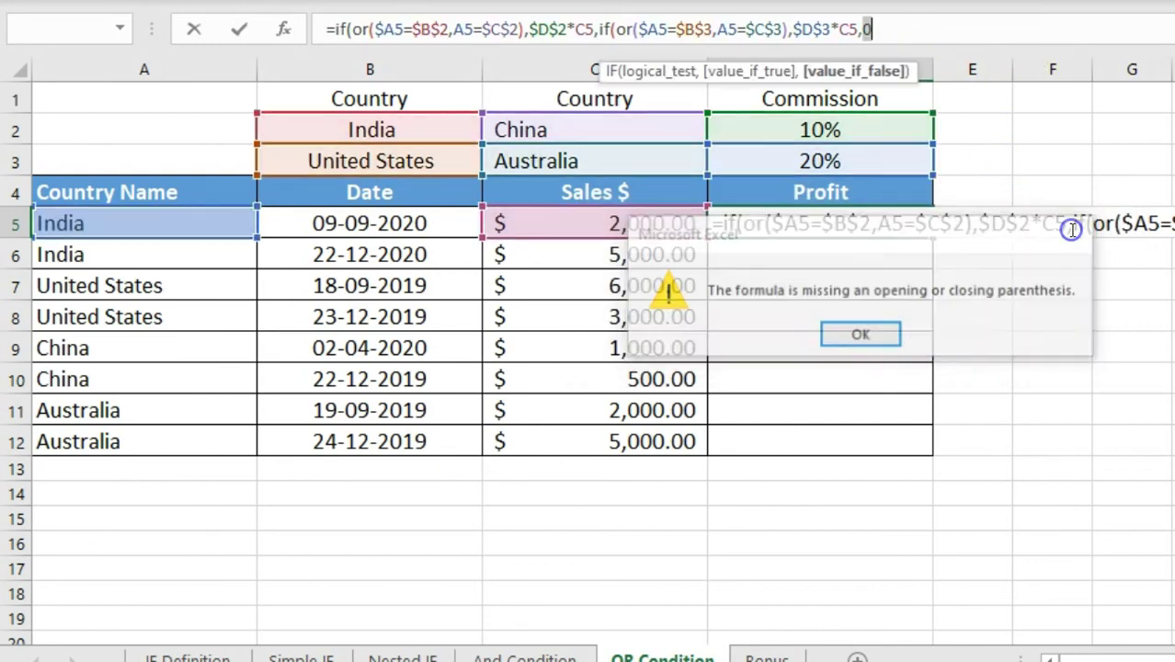
text()))
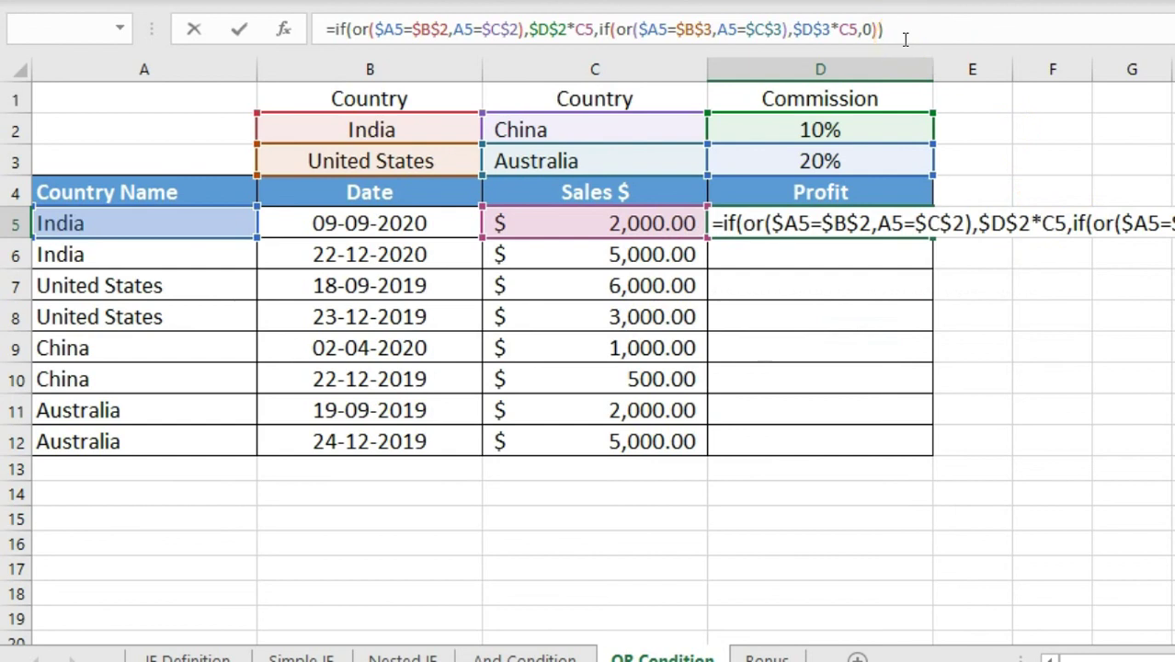
key(Return)
Fill the Profit formula from D5 down to D12.
key(Up)
key(shift+Down)
key(shift+Down)
key(shift+Down)
key(shift+Down)
key(shift+Down)
key(shift+Down)
key(shift+Down)
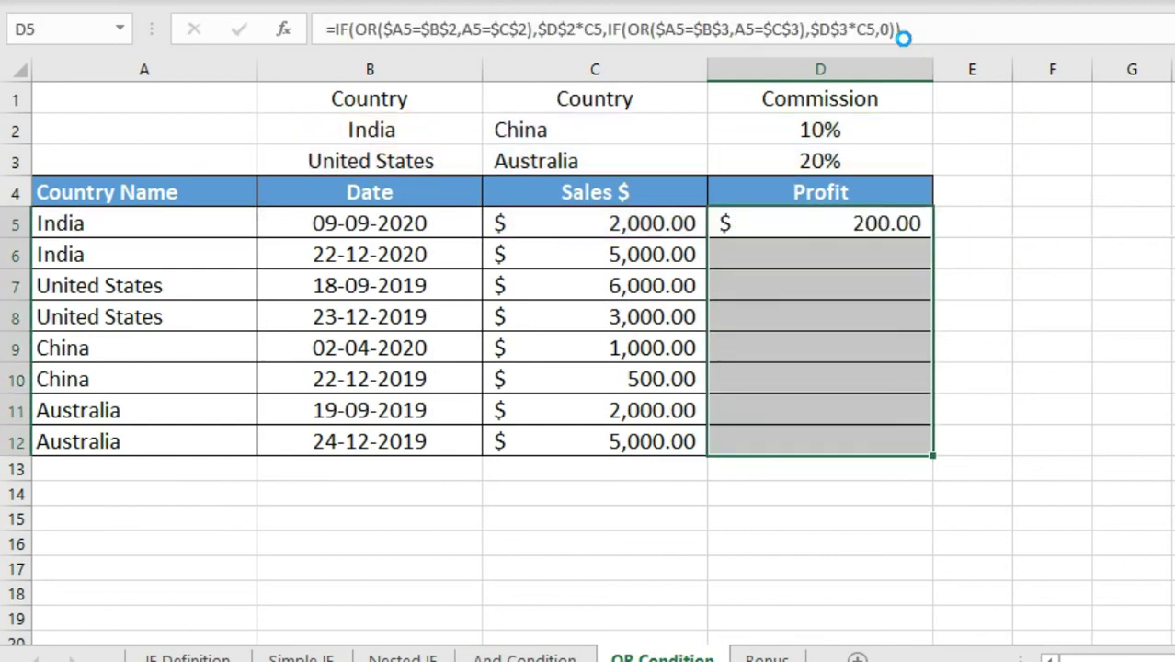
key(ctrl+d)
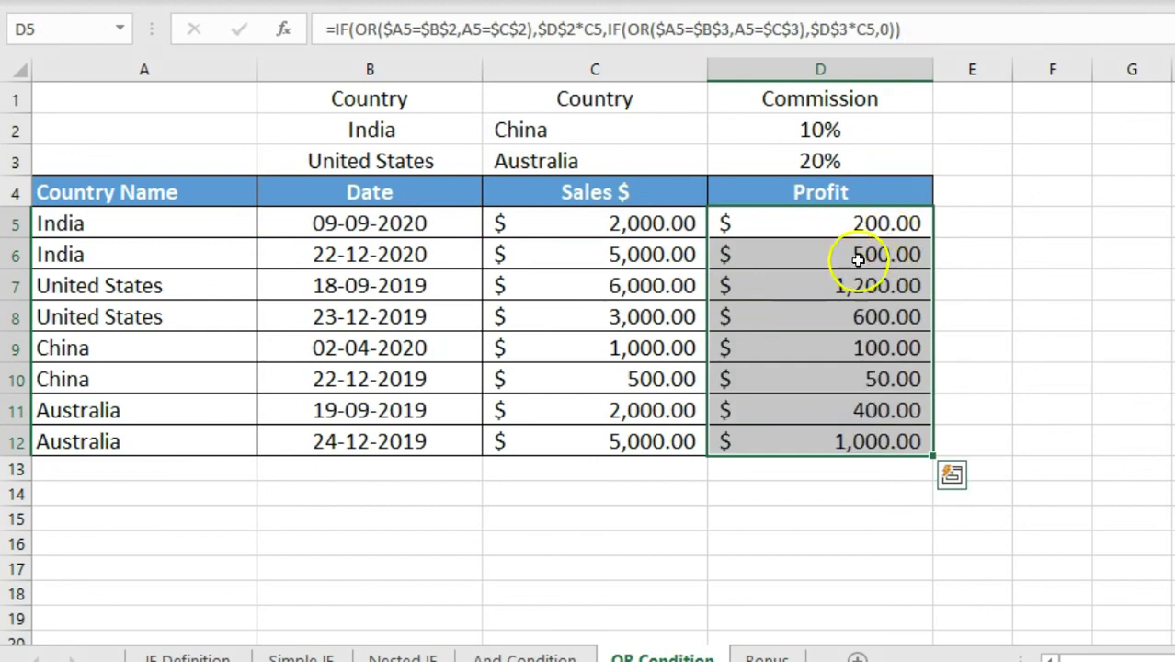
Test the Profit formula by changing the country in A5 to Brazil, and undo that change.
click(182, 226)
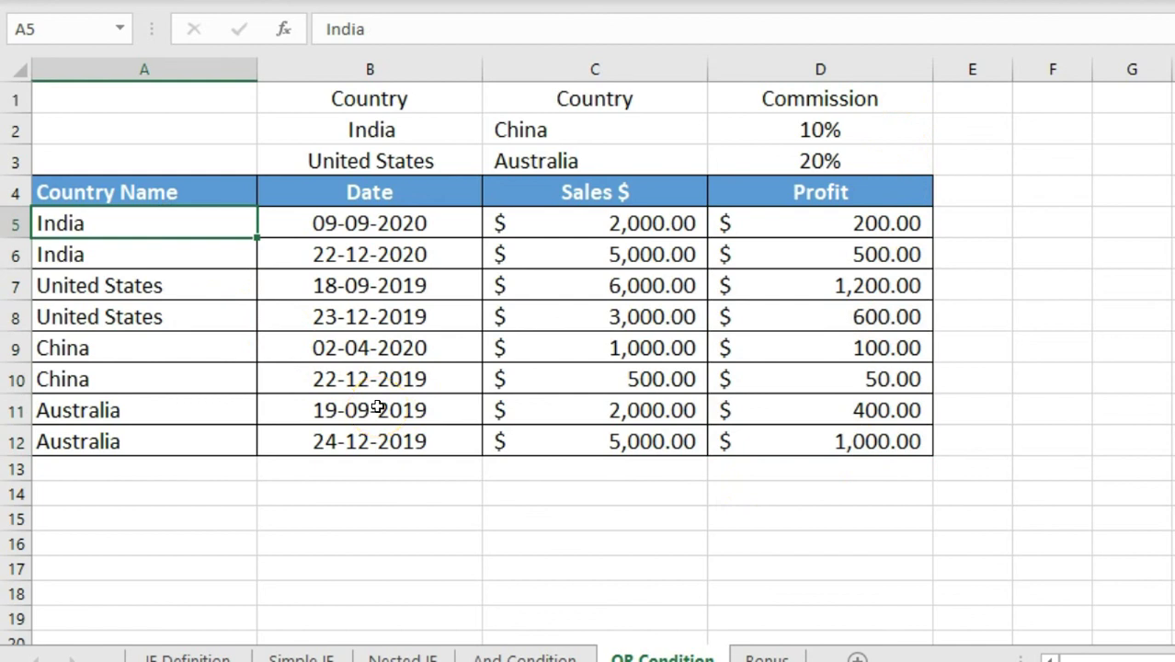
text(Brazil)
key(Return)
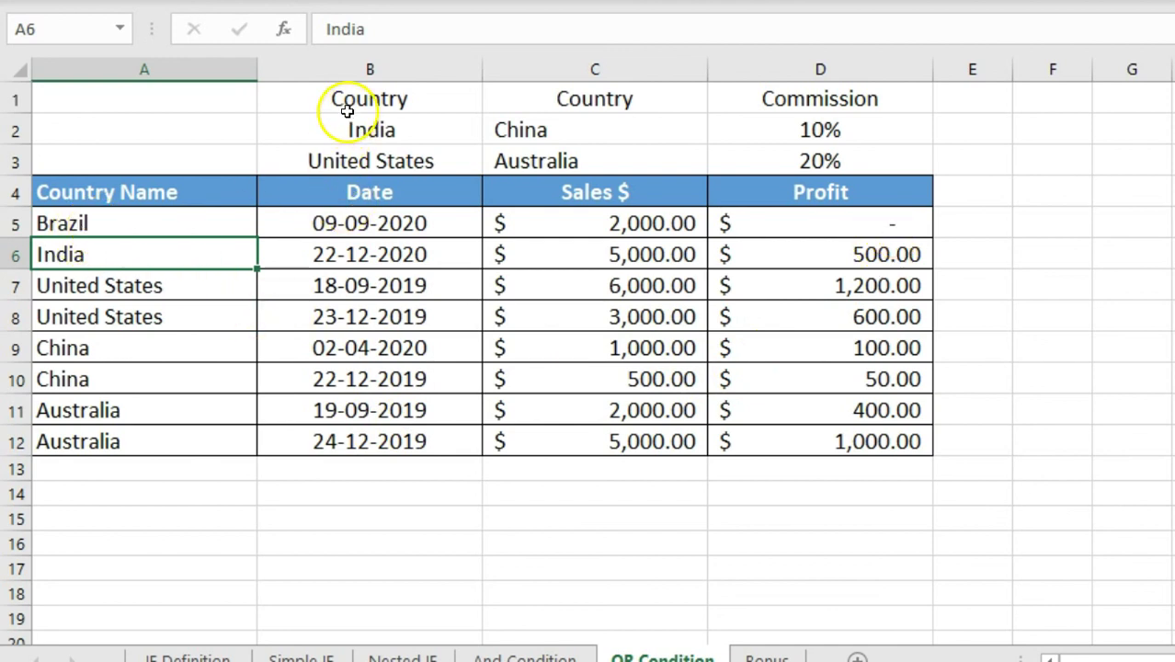
key(ctrl+z)
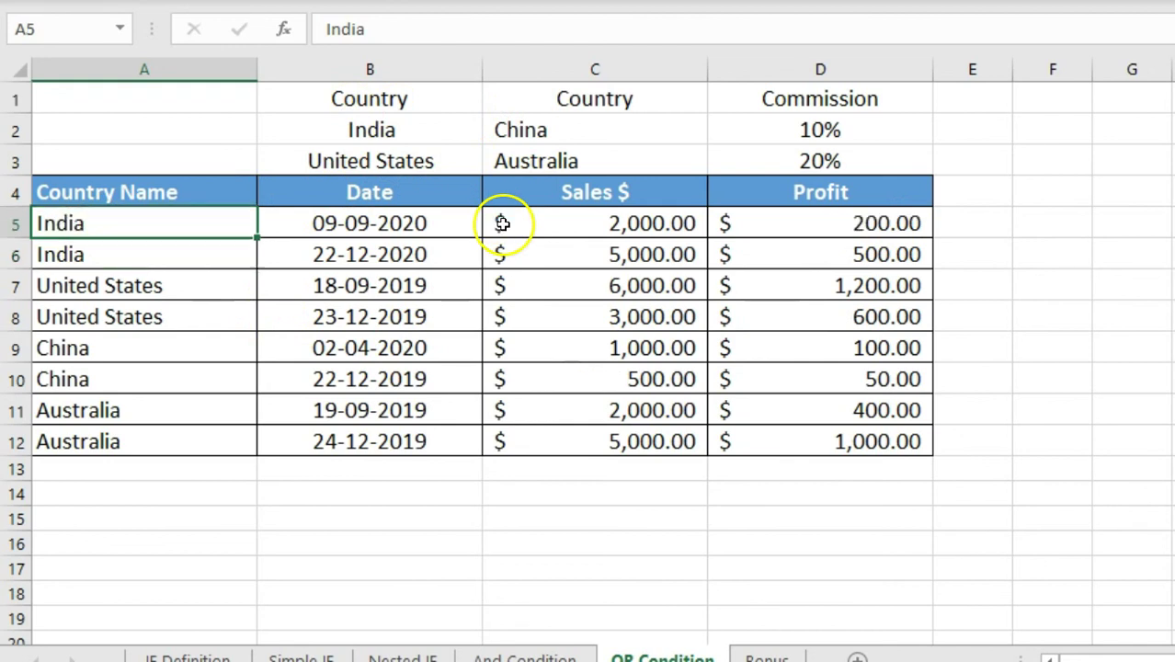
click(702, 297)
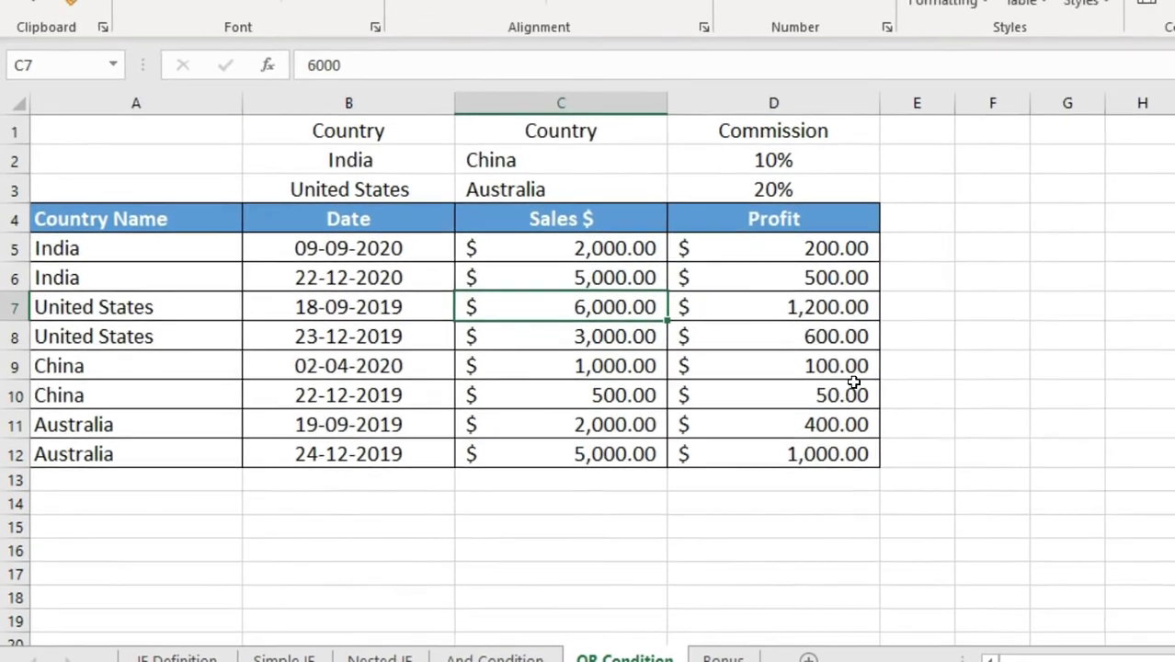
Switch to the Bonus sheet and examine the arrow and triangle symbols in I2 to I5.
click(765, 658)
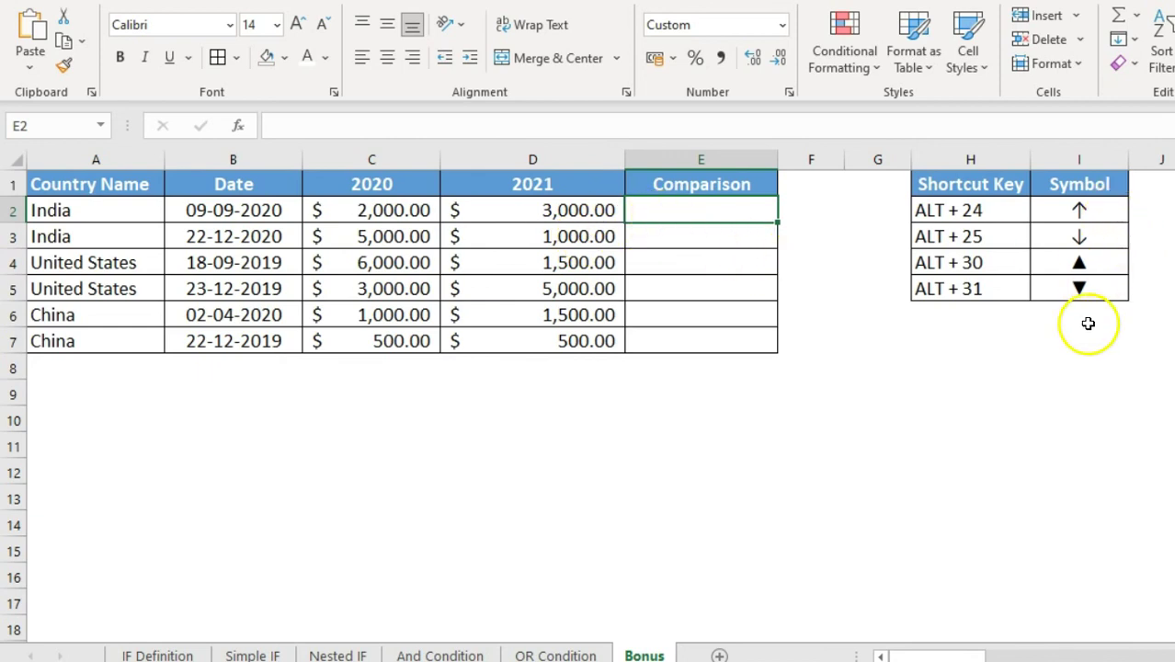
click(1102, 262)
click(1100, 286)
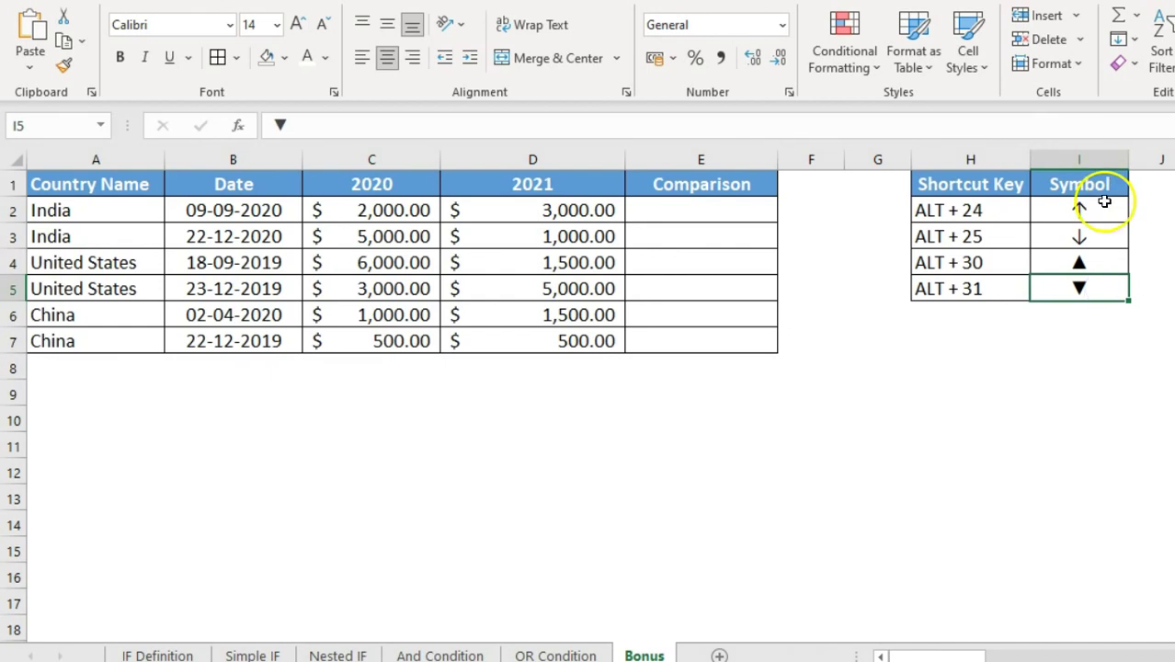
click(1103, 209)
click(1098, 238)
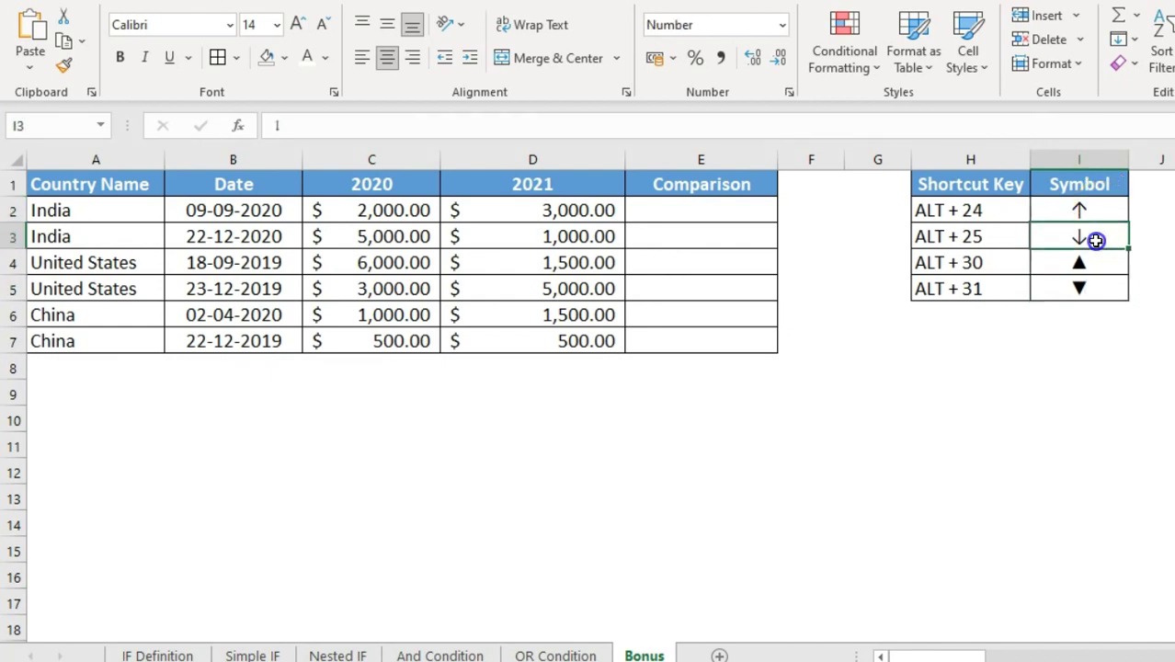
Start an IF formula in E2 of the Comparison column with C2<D2 as its logical test.
click(741, 215)
text(=if()
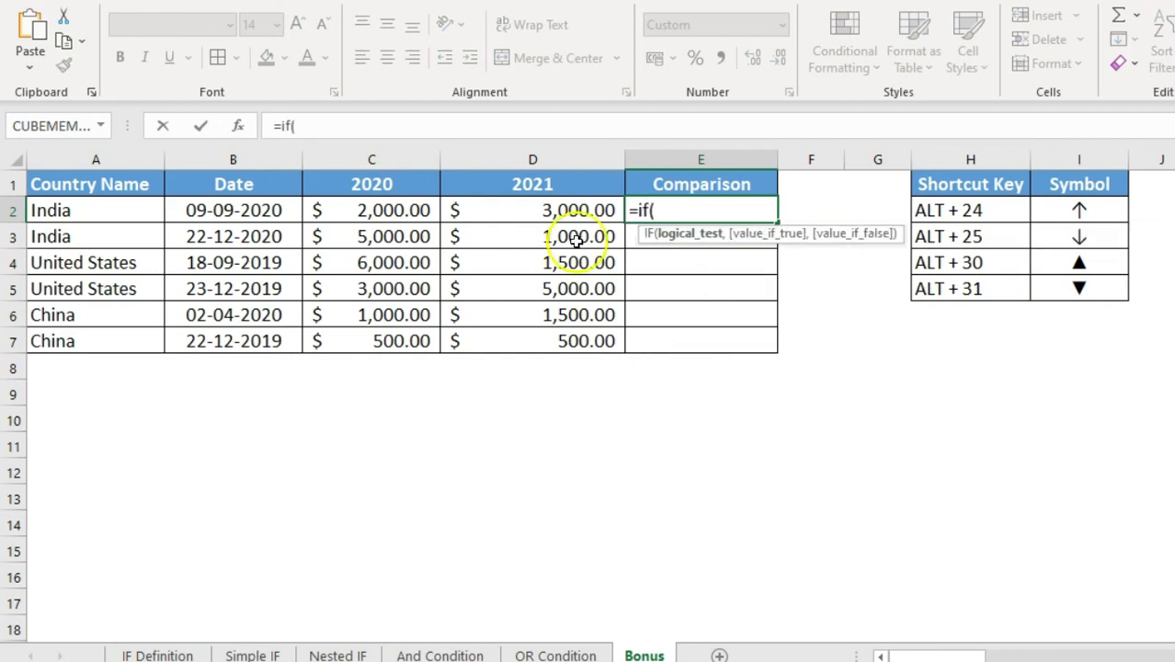
click(411, 211)
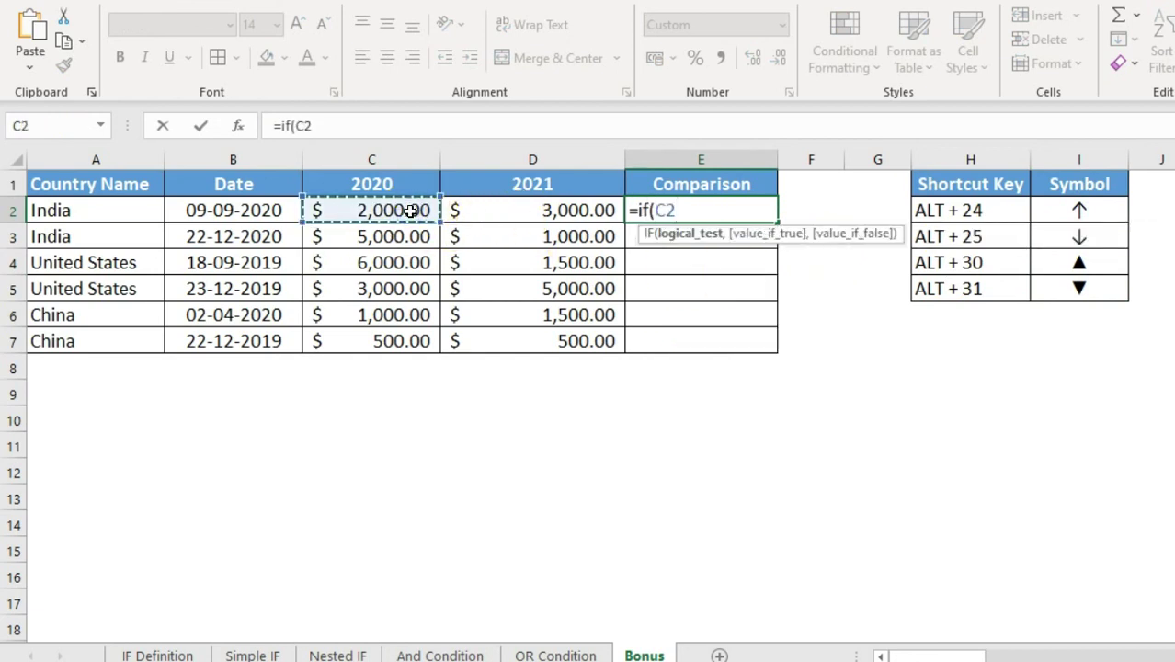
text(<)
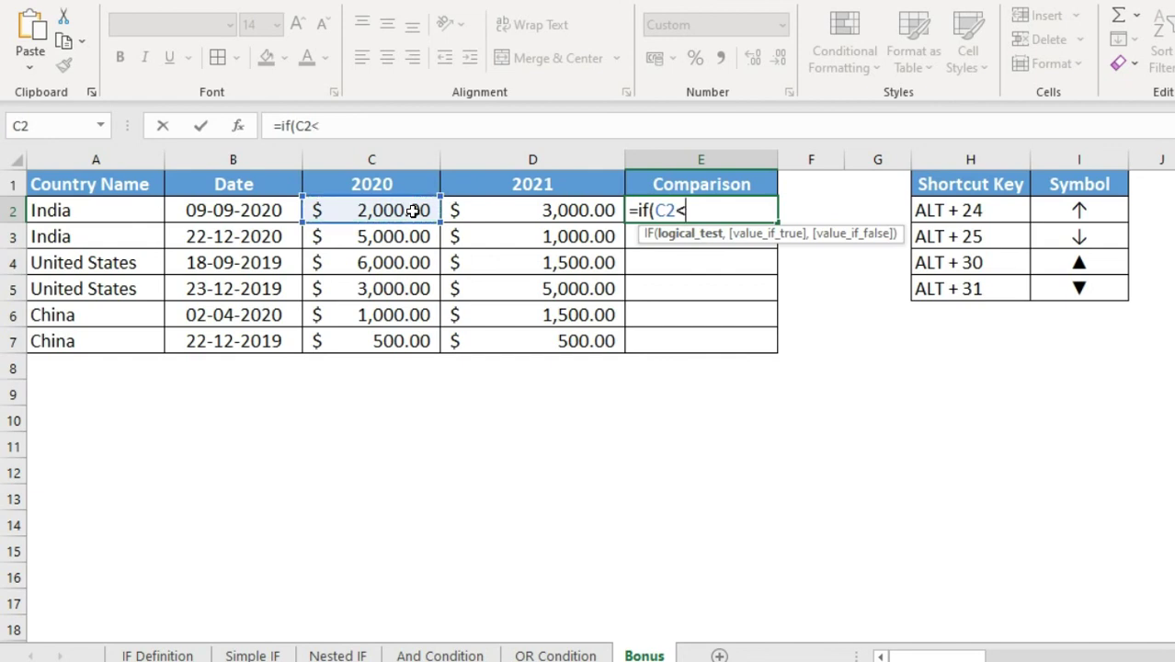
click(489, 215)
text(,)
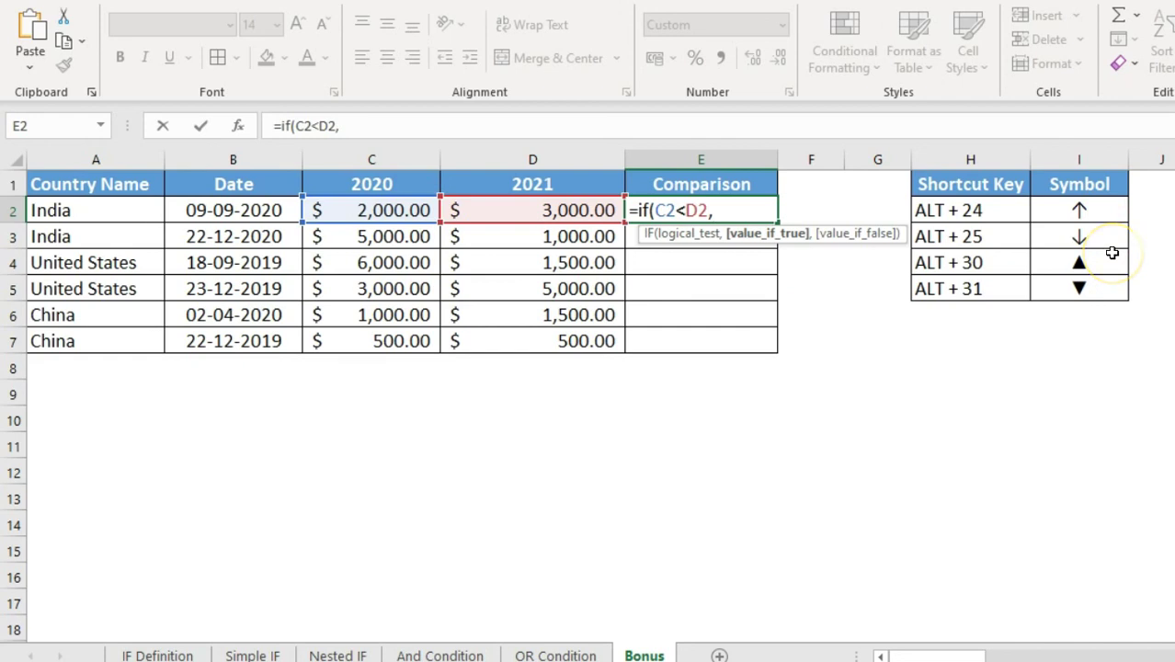
Enter ↑ as the value if true and ↓ as the value if false in E2, and commit the formula.
text(↑)
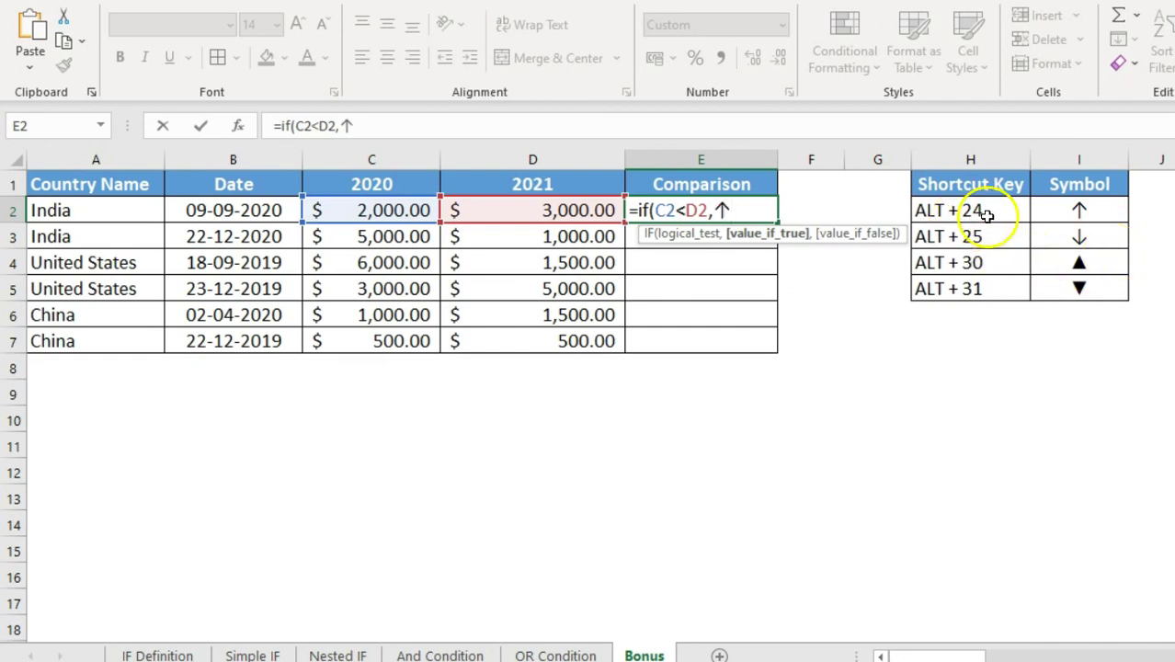
text(,)
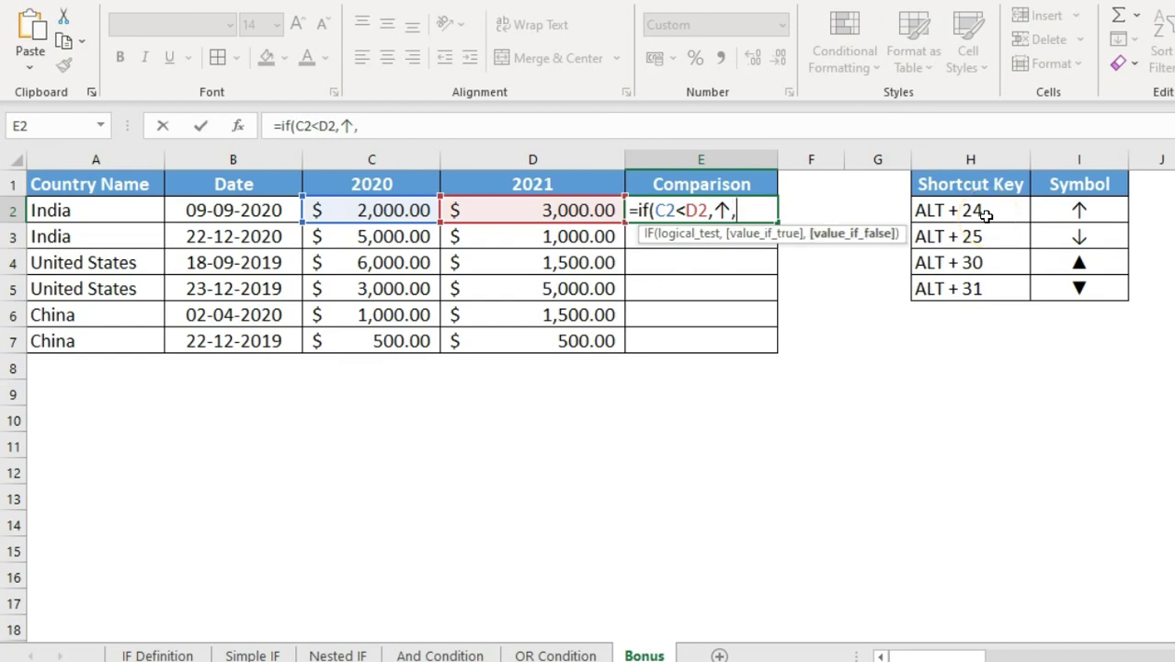
text( ↓)
key(Return)
key(Up)
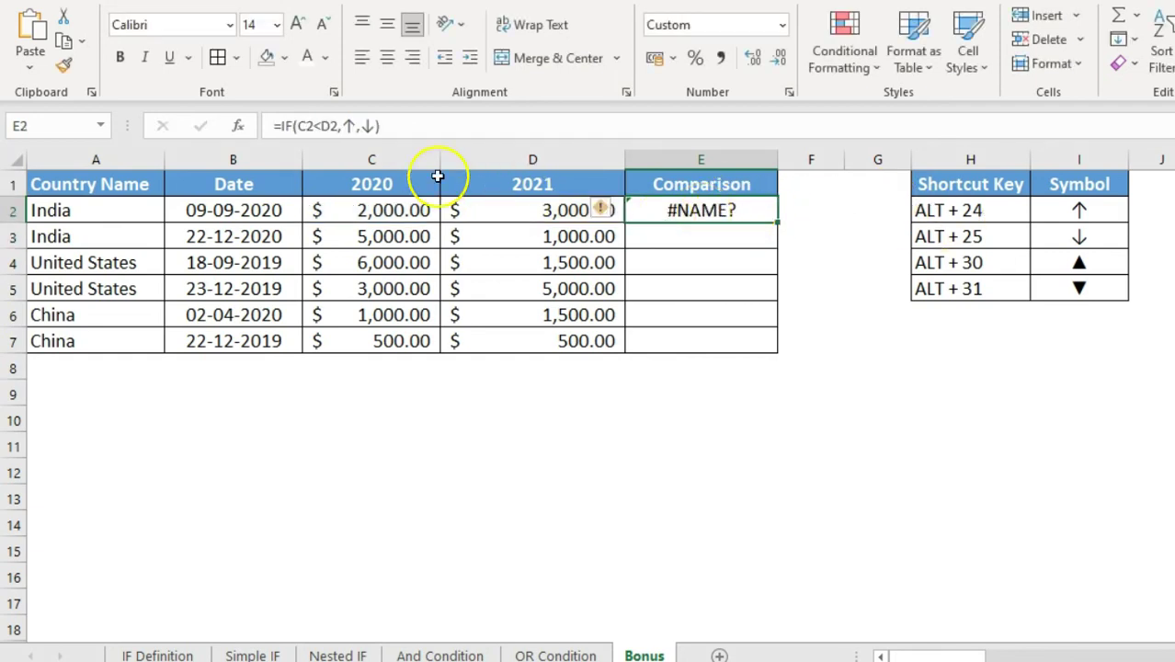
Enclose the ↑ and ↓ symbols in E2's IF formula in double quotation marks and commit it.
click(344, 126)
text(")
key(Right)
text(")
key(Right)
text(")
key(Right)
text(")
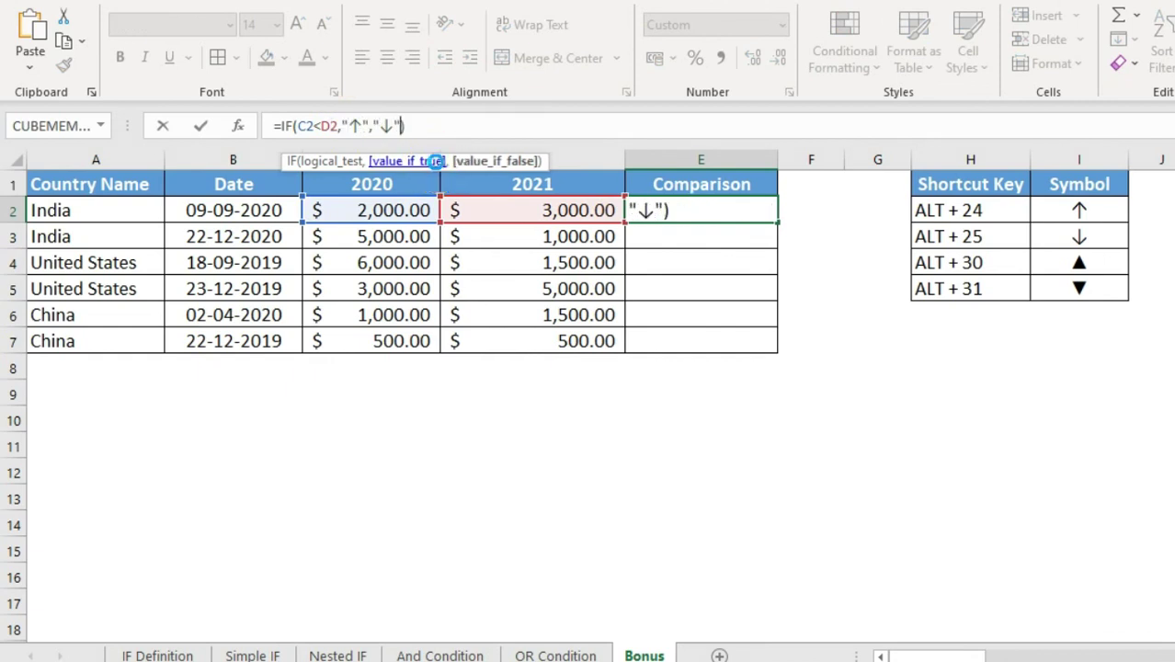
key(Return)
Fill the Comparison formula from E2 down to E7.
key(Up)
key(shift+Down)
key(shift+Down)
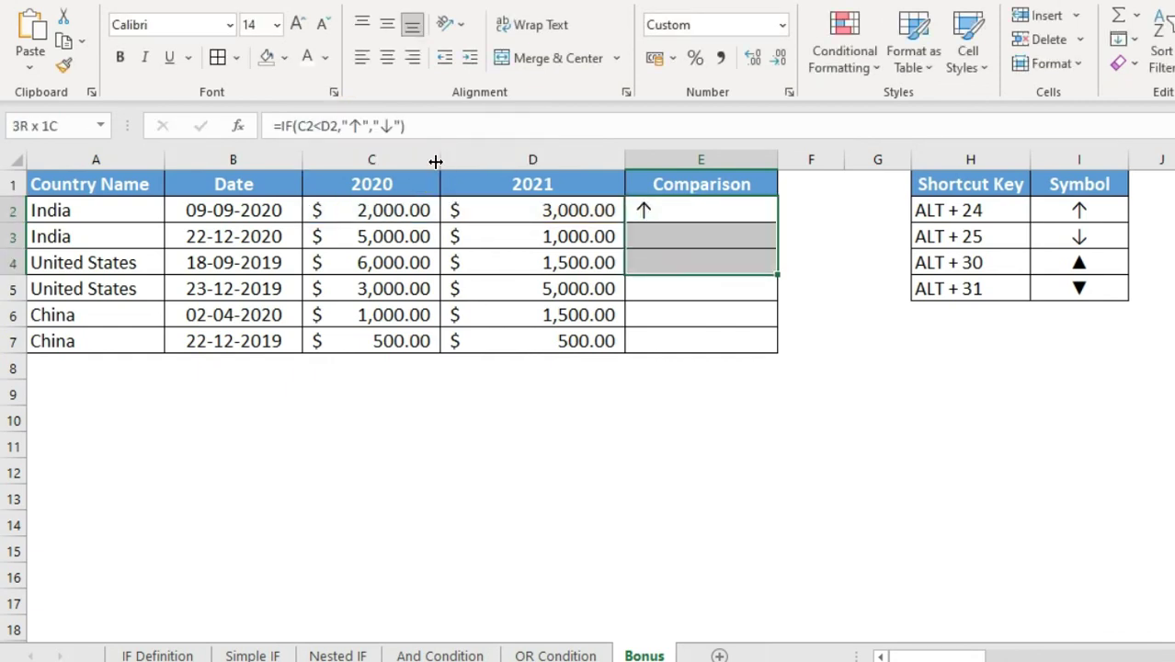
key(shift+Down)
key(shift+Down)
key(shift+Down)
key(ctrl+d)
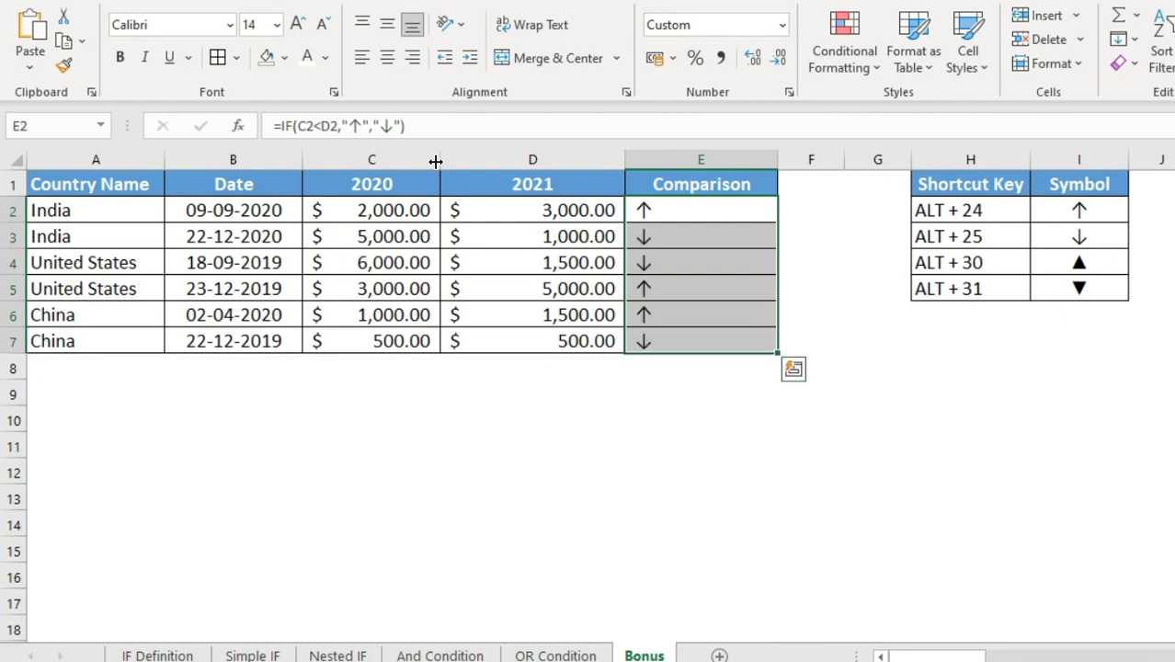
Go through the Comparison formulas cell by cell down to E7 and return to E2.
key(Up)
key(Down)
key(Down)
key(Down)
key(Down)
key(Down)
key(Down)
key(Down)
key(Up)
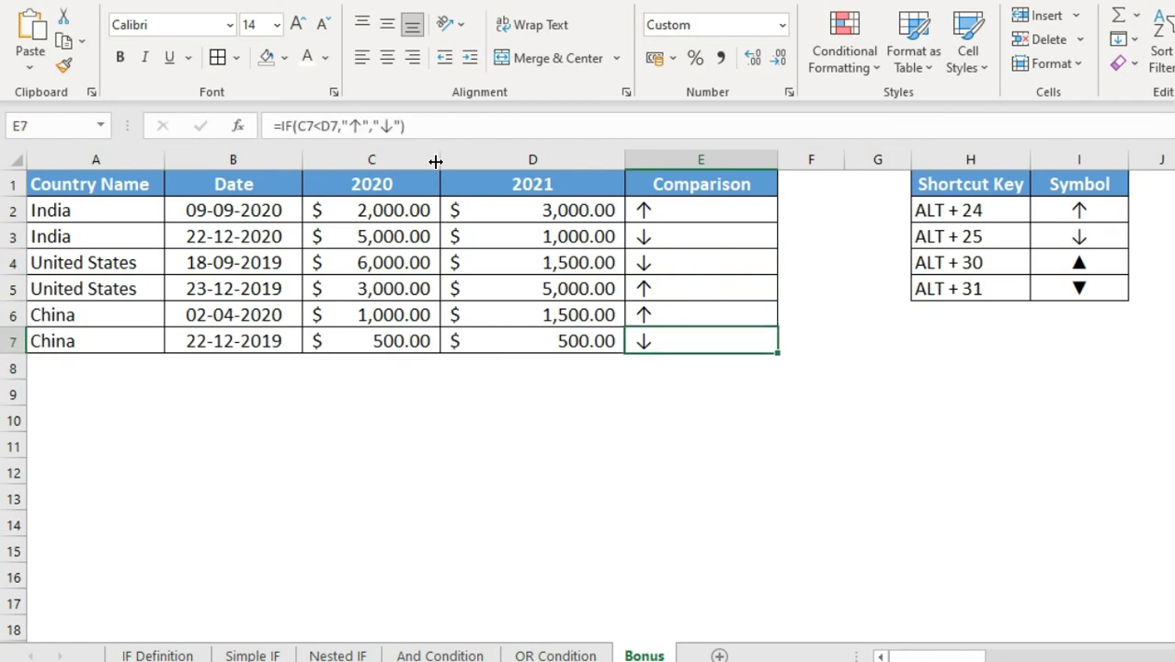
key(ctrl+Up)
key(Down)
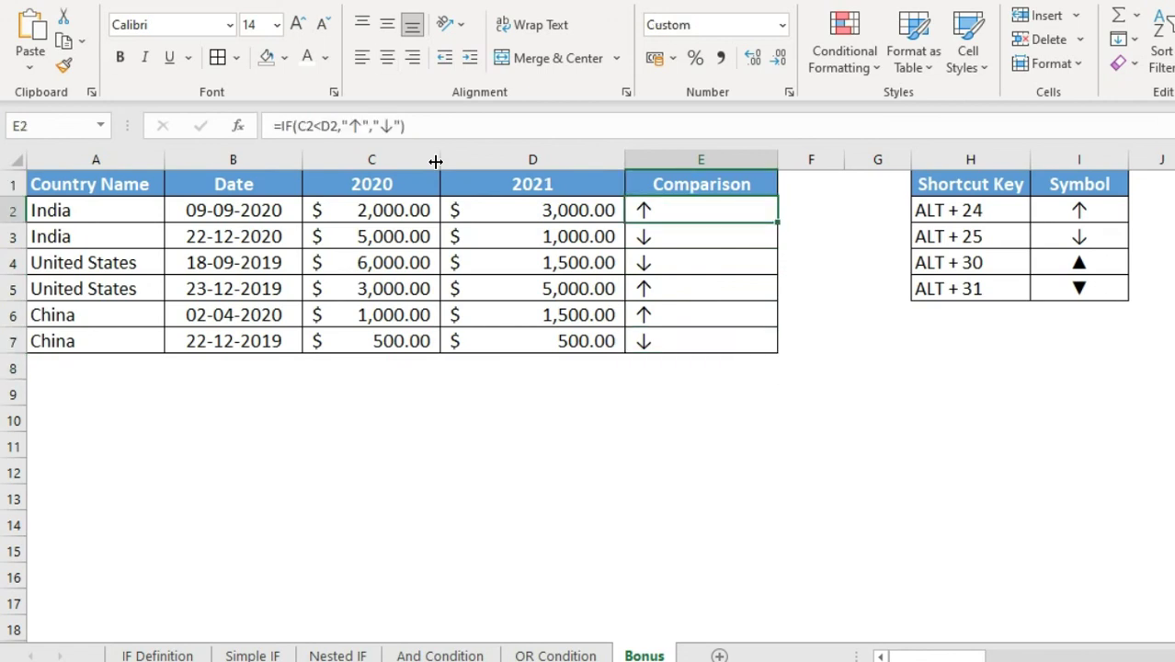